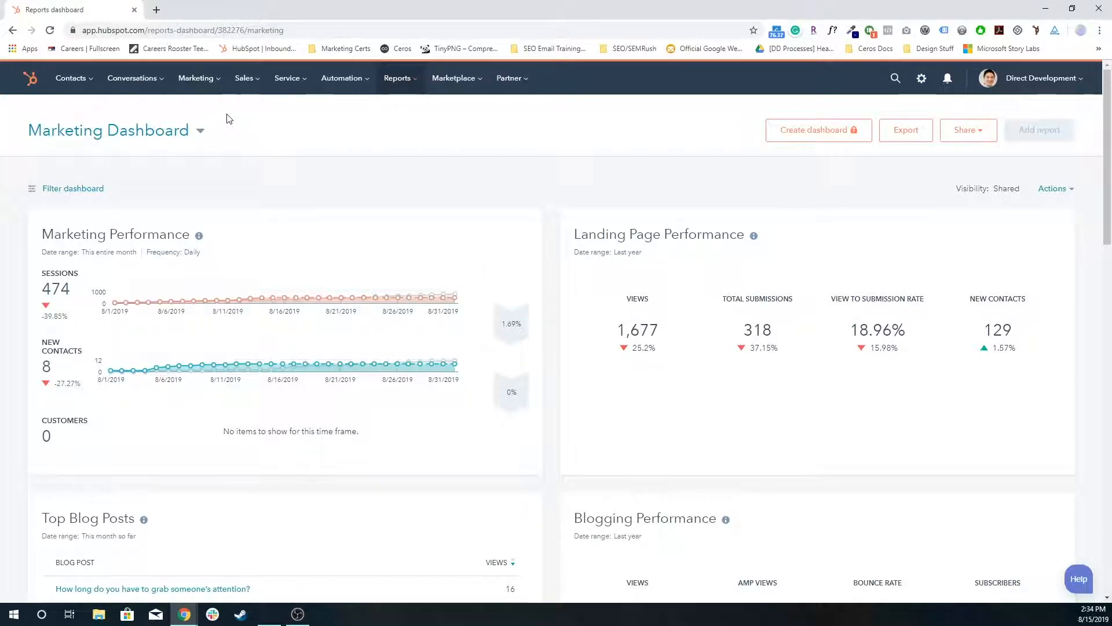
Step: Open the marketing email overview and look through the list of existing emails
left_click(211, 78)
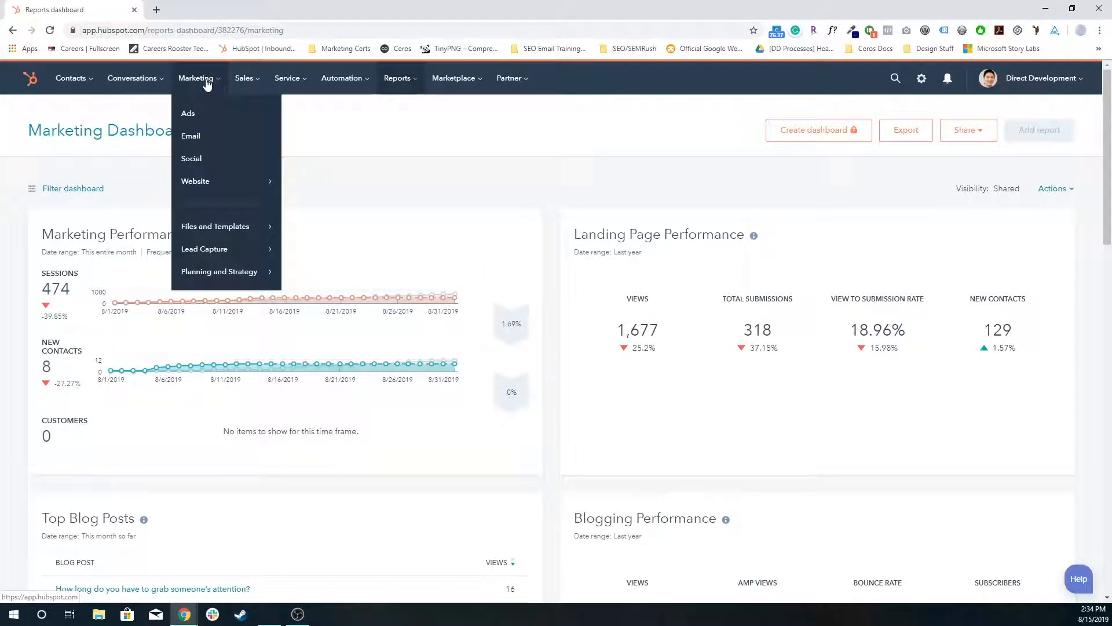
left_click(211, 131)
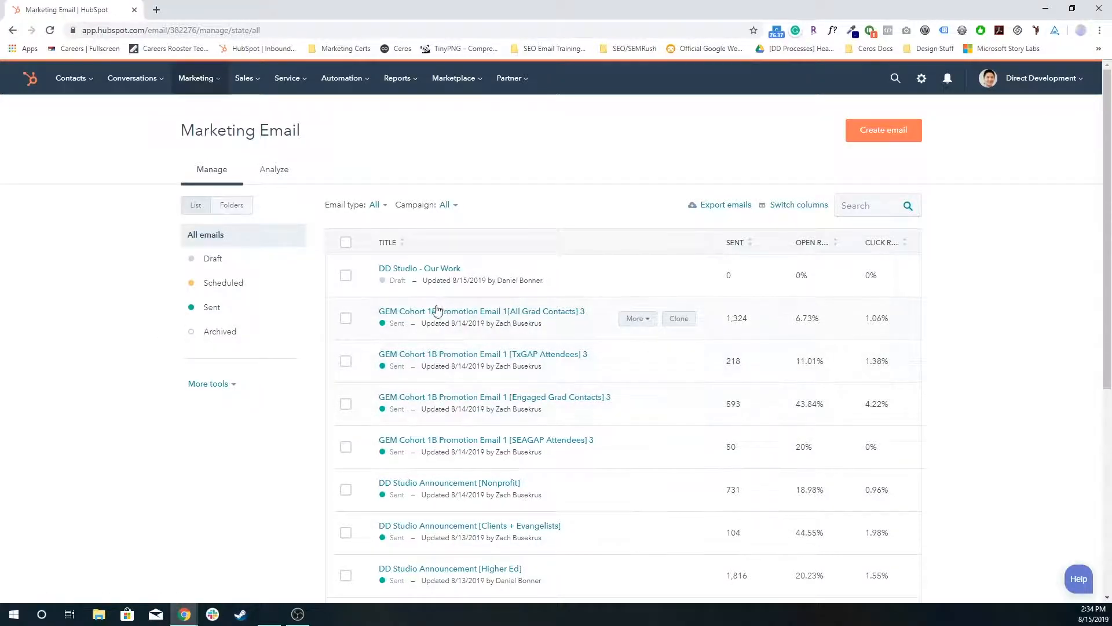
scroll(446, 341, "down", 4)
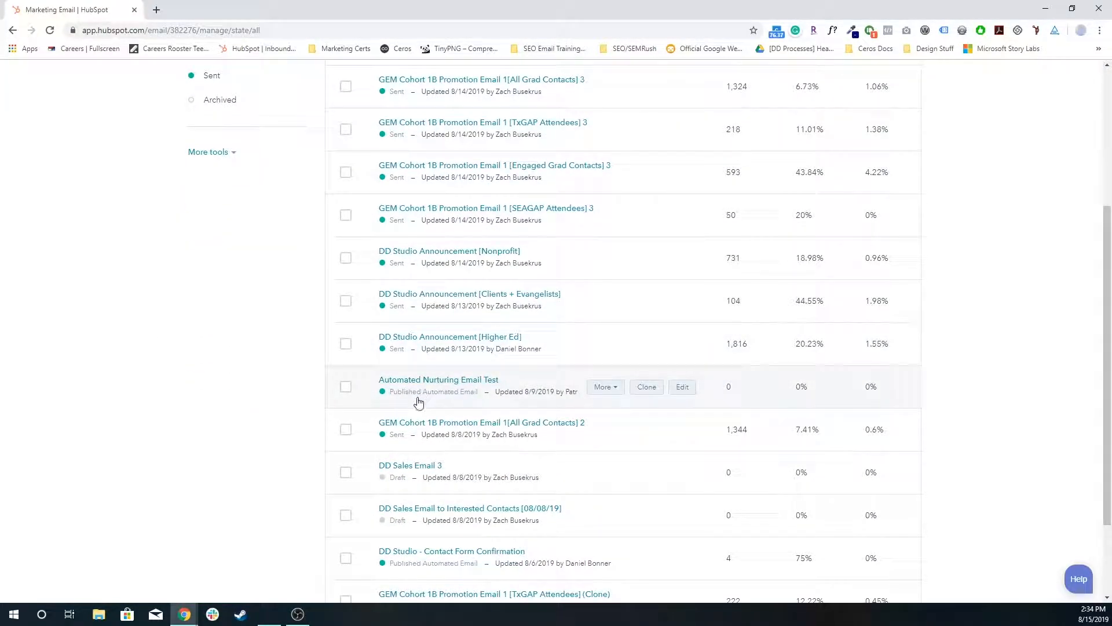
scroll(418, 400, "up", 4)
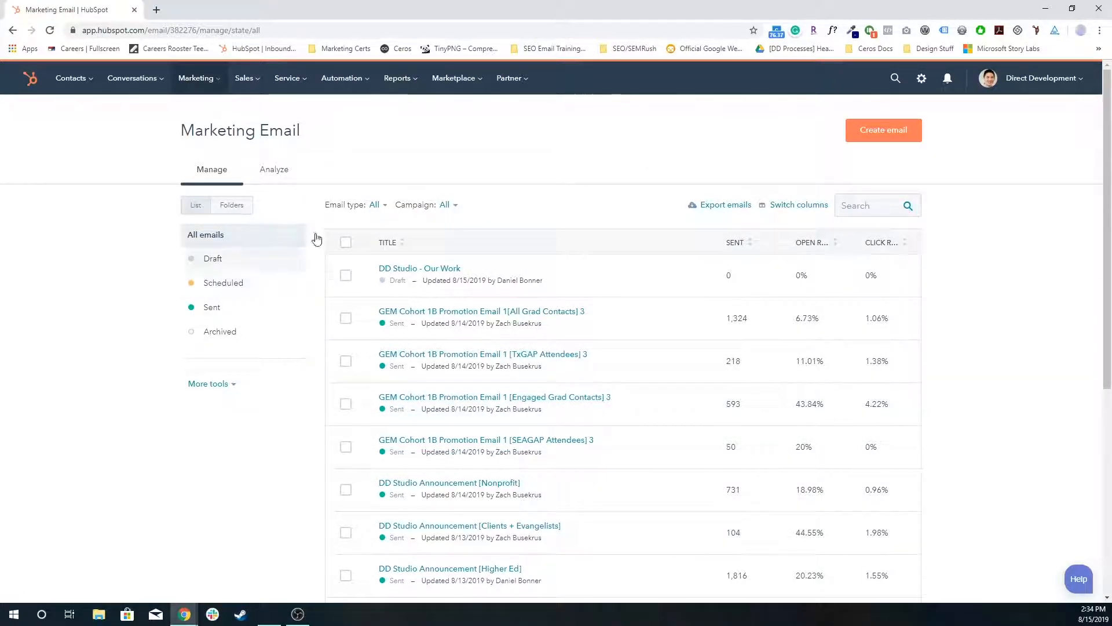
Step: Create a regular email from the custom 1 Column template, giving it a name that starts with "Super Simple Basic Email"
left_click(882, 135)
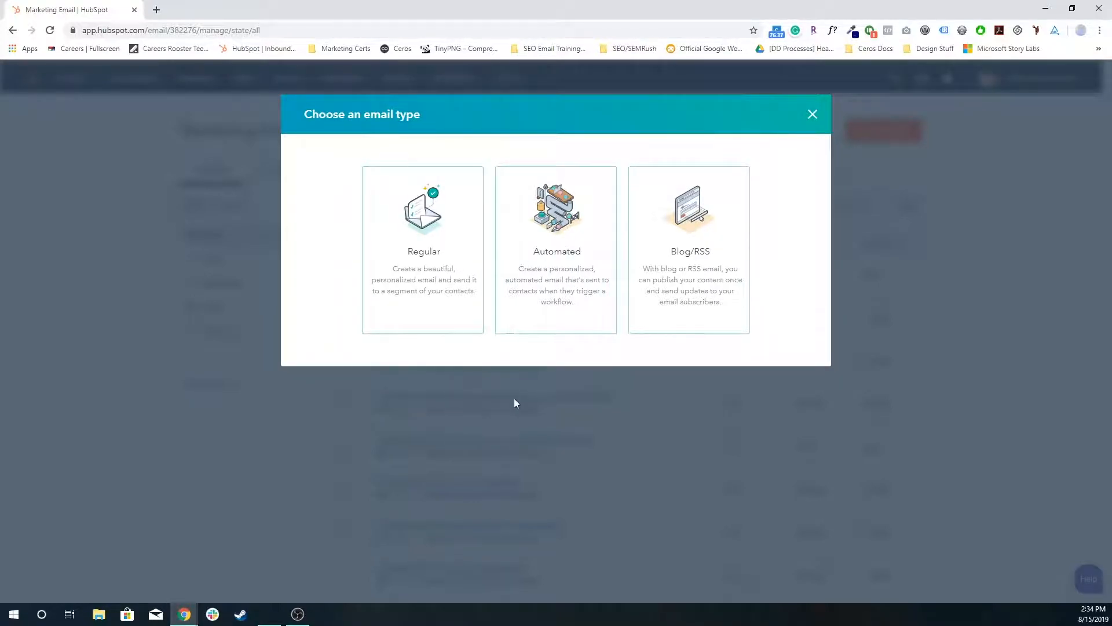
left_click(408, 290)
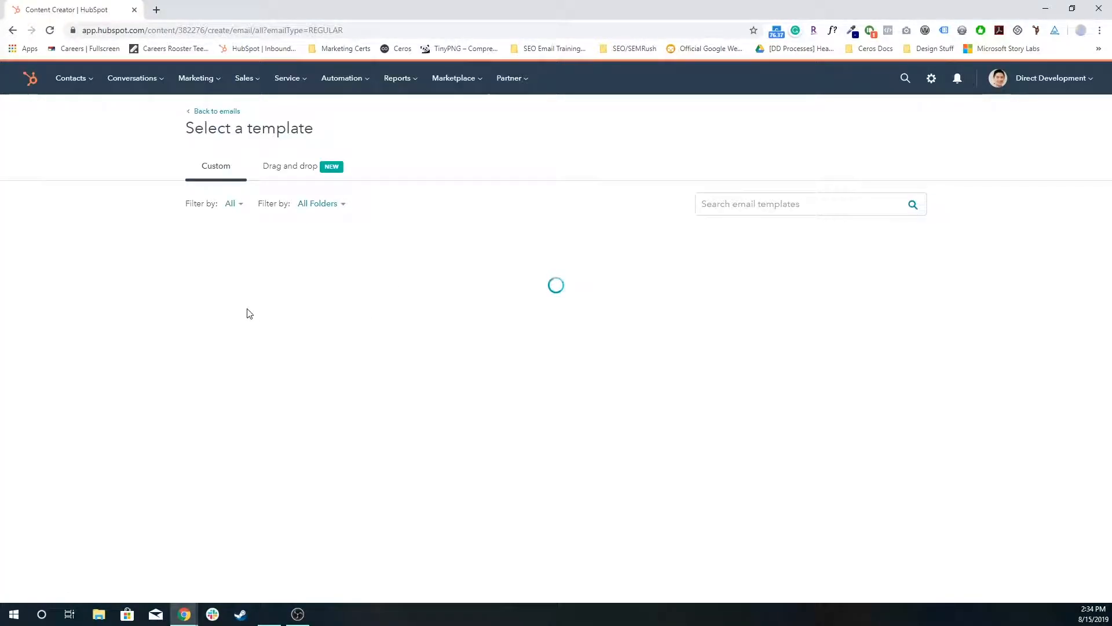
scroll(202, 329, "down", 5)
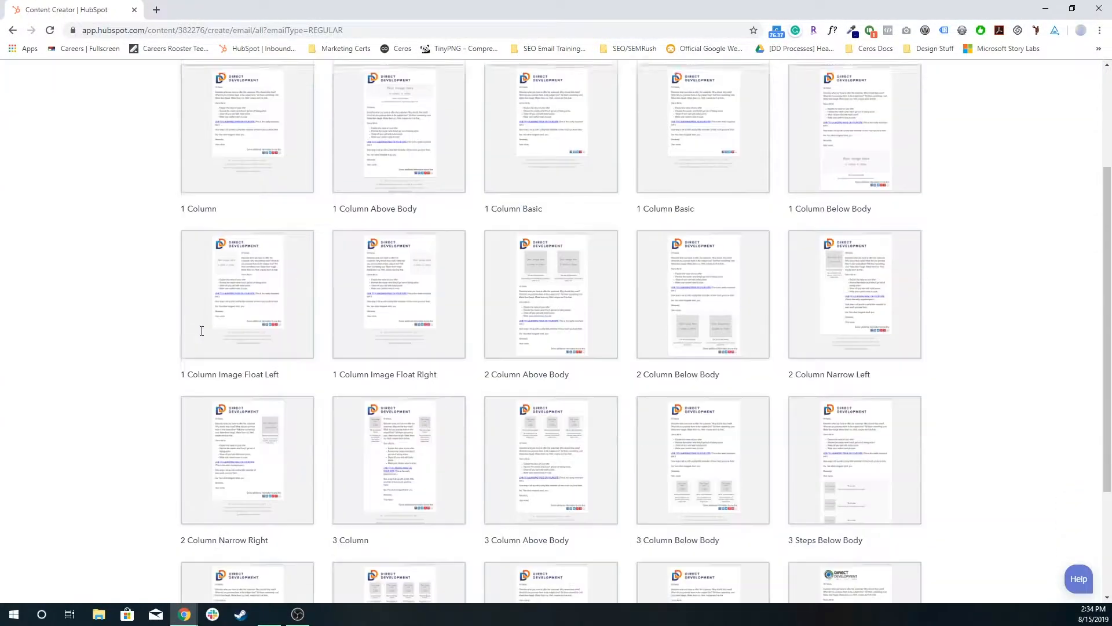
scroll(315, 444, "up", 5)
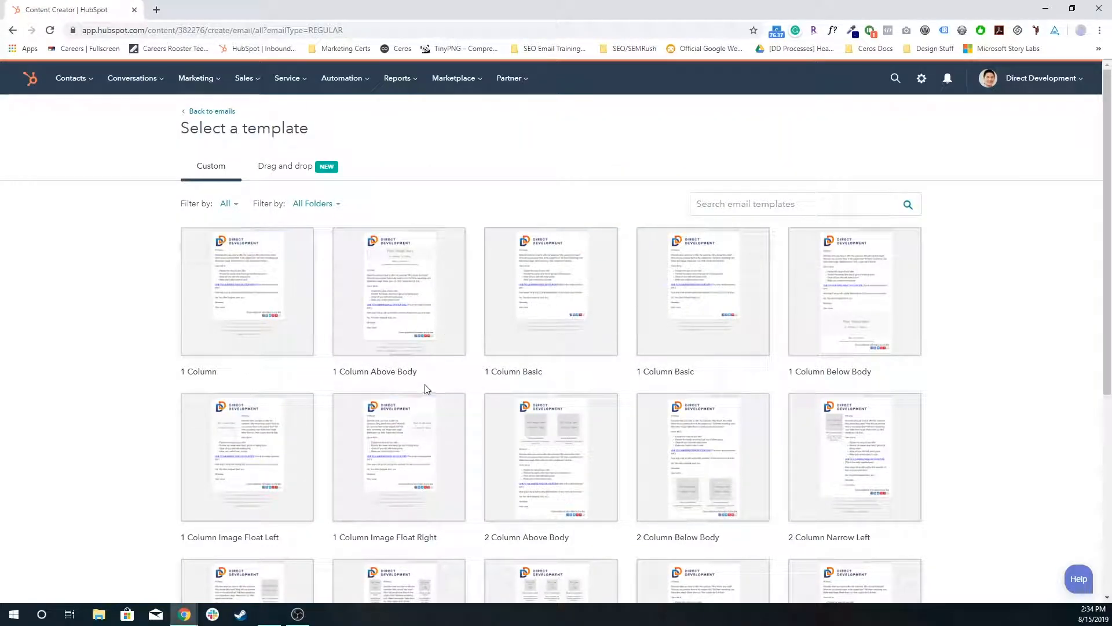
scroll(425, 387, "down", 5)
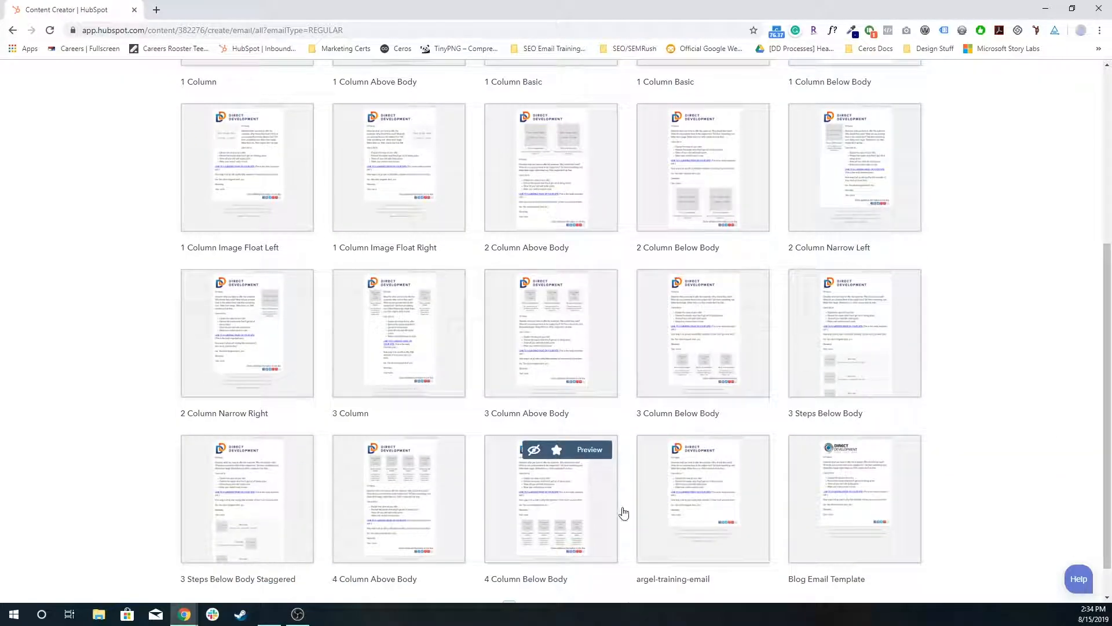
scroll(665, 566, "up", 5)
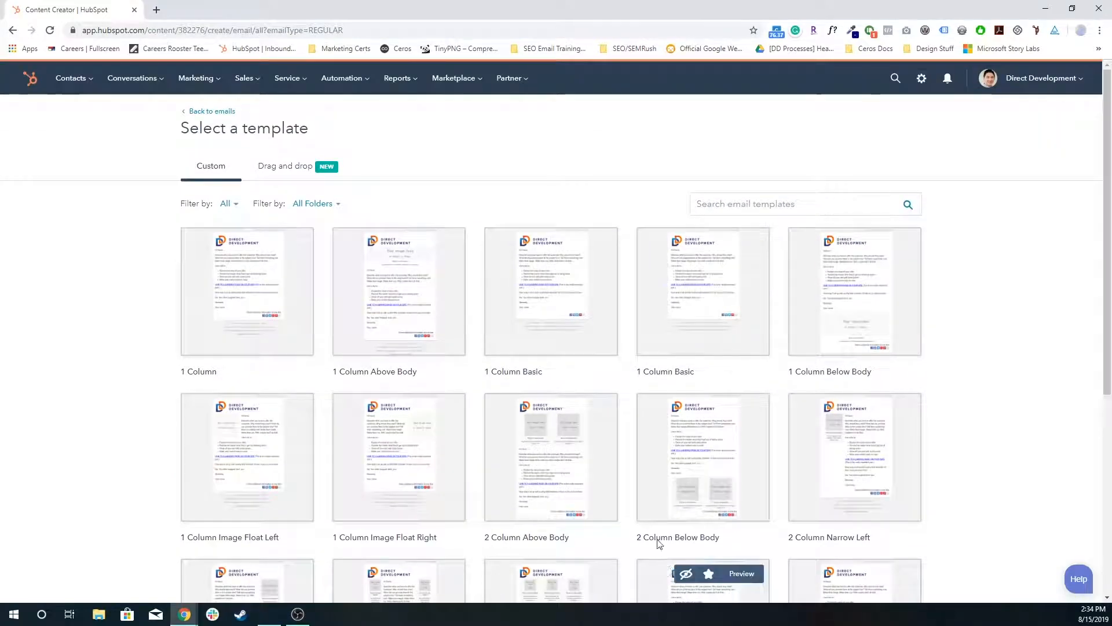
left_click(231, 321)
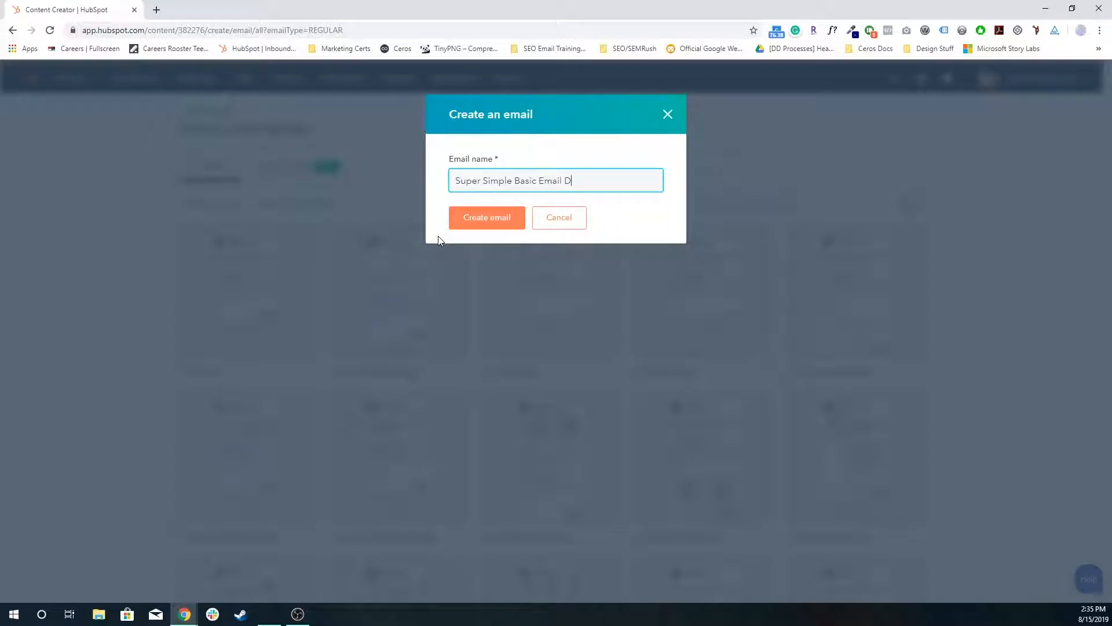
key("Return")
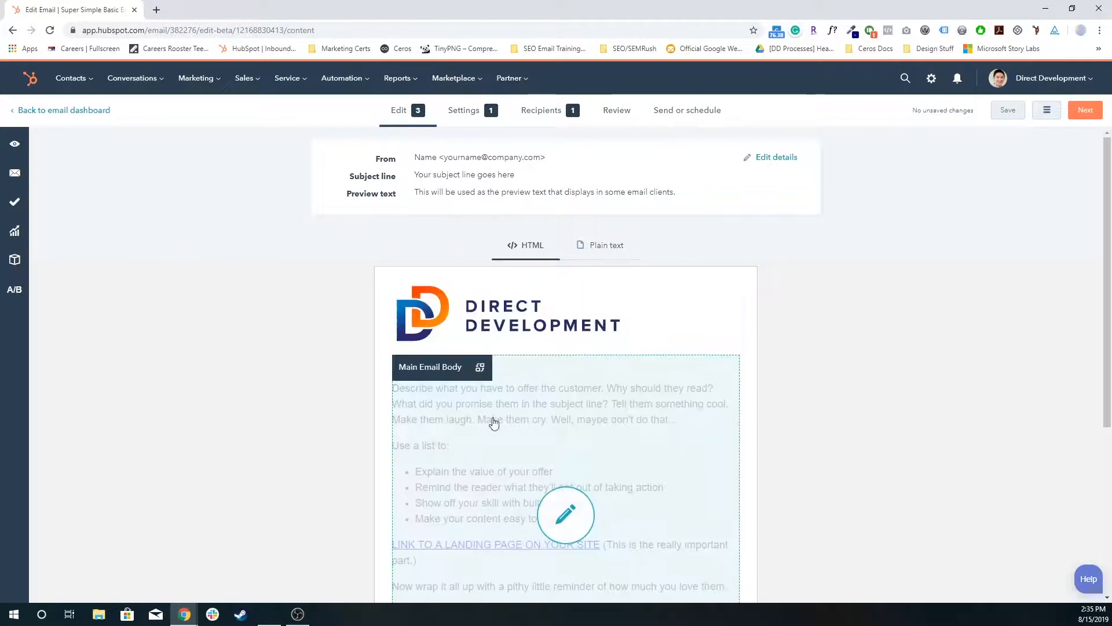
Step: Try overriding the default logo in the email's logo module, restore the default logo and close the module
left_click(565, 312)
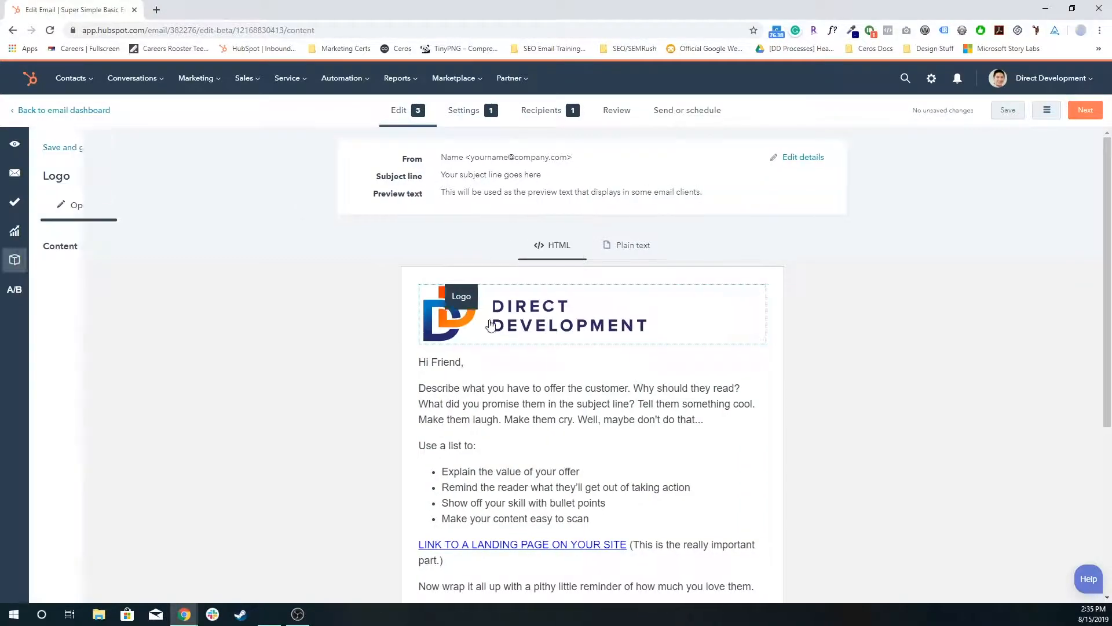
left_click(170, 272)
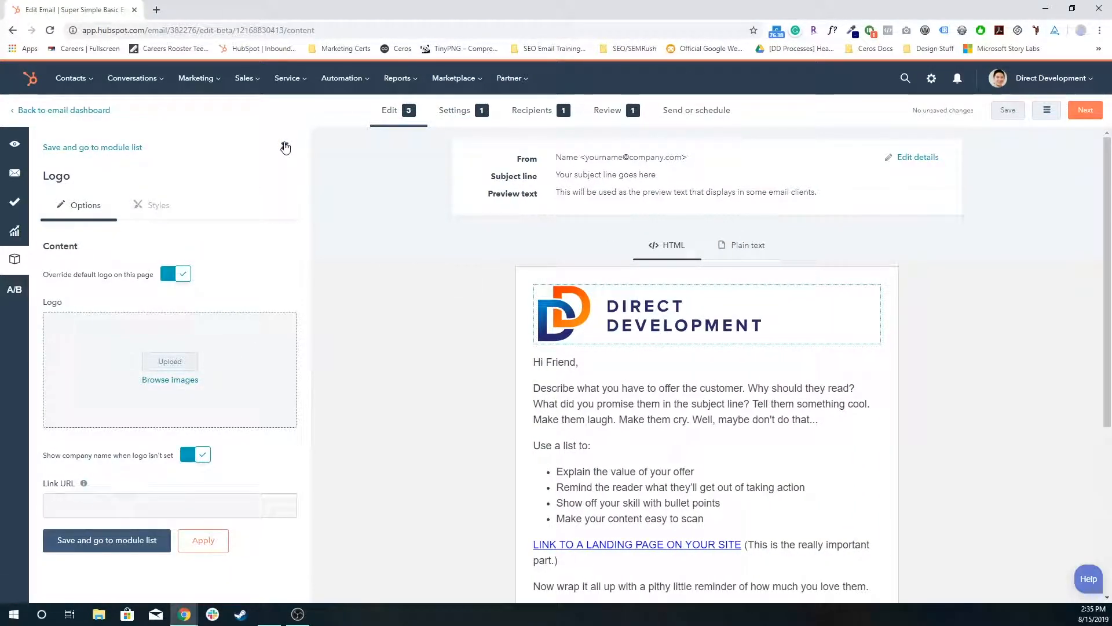
left_click(179, 278)
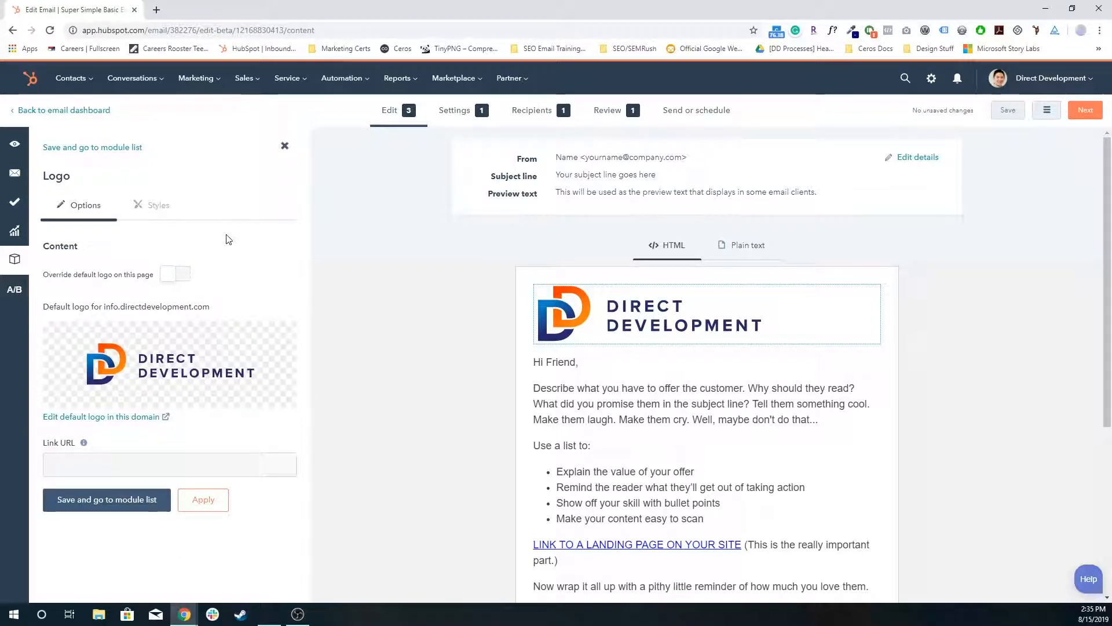
left_click(285, 146)
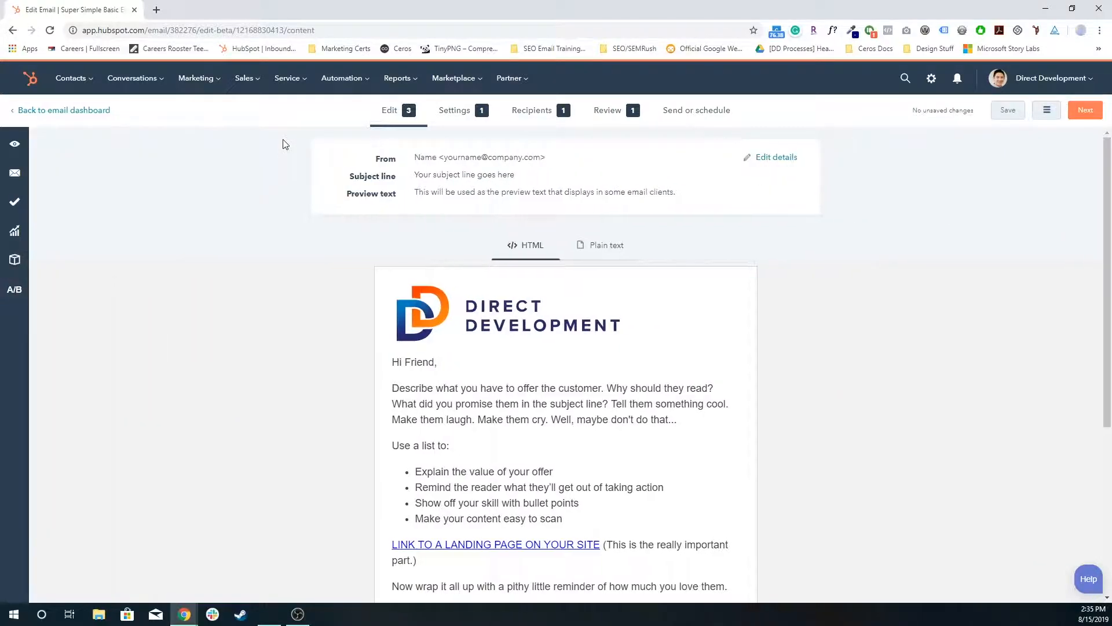
Step: Review the editable main email body text and the options of the social sharing module without changing them
left_click(499, 418)
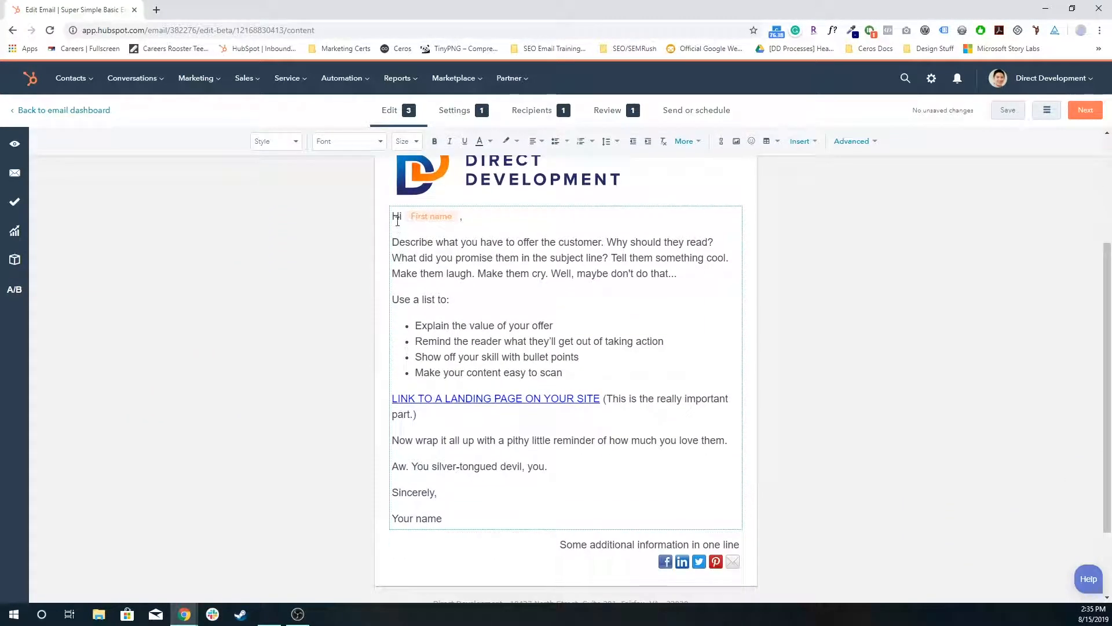
left_click_drag(396, 223, 444, 520)
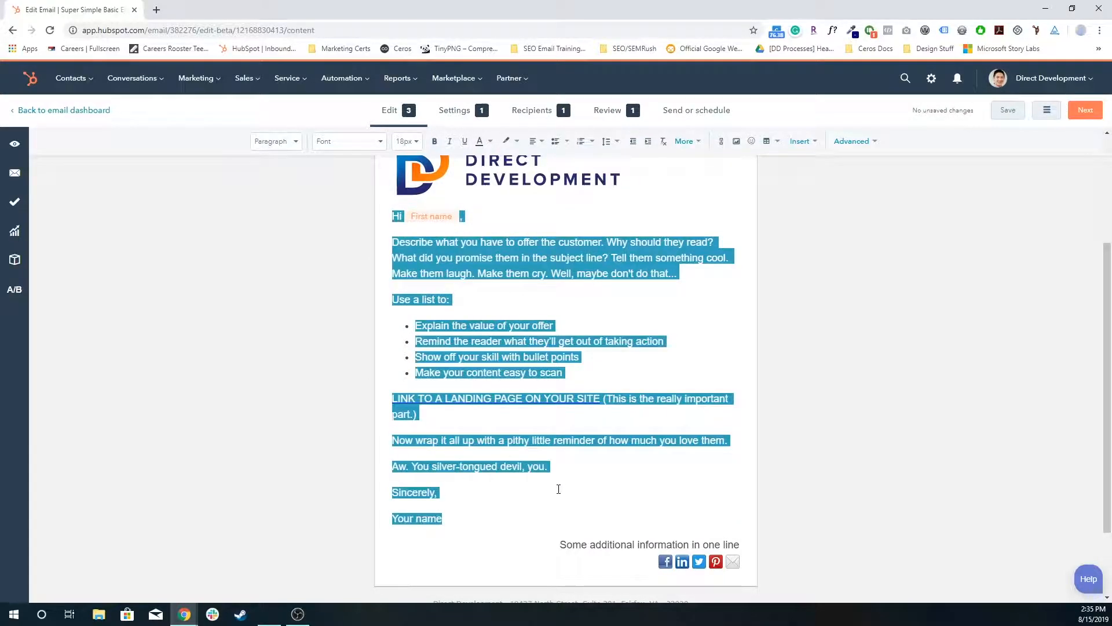
left_click(310, 410)
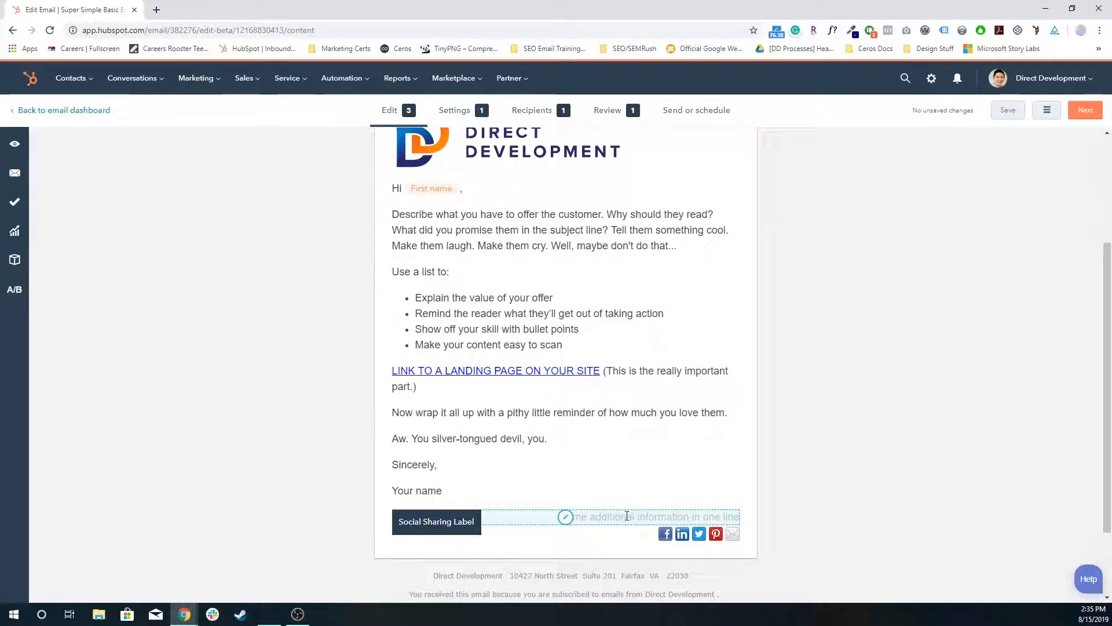
left_click(623, 536)
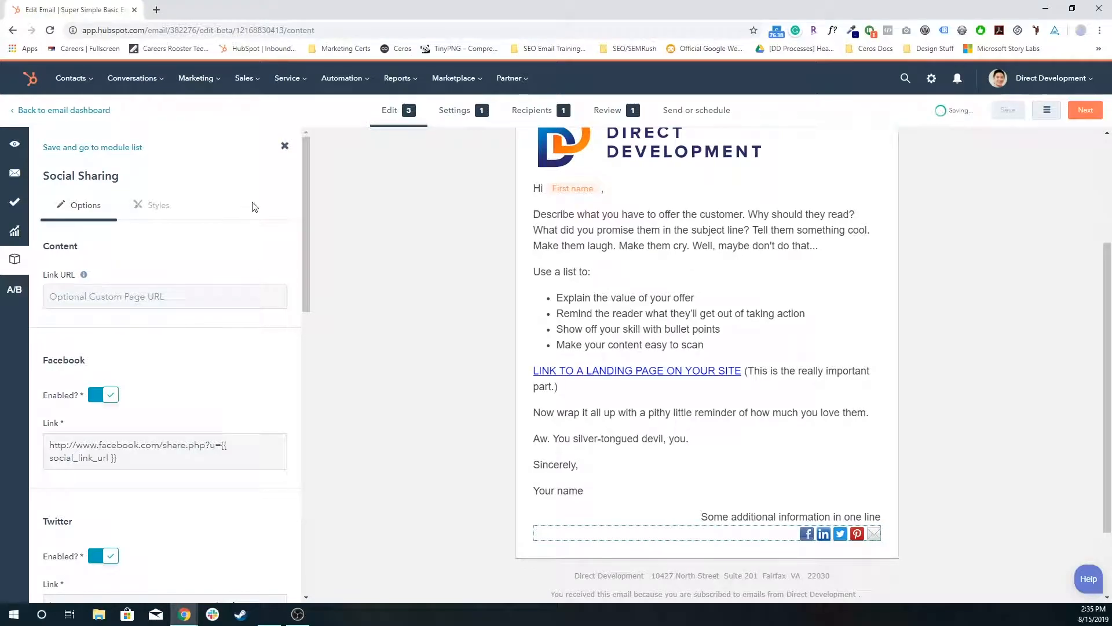
left_click(283, 146)
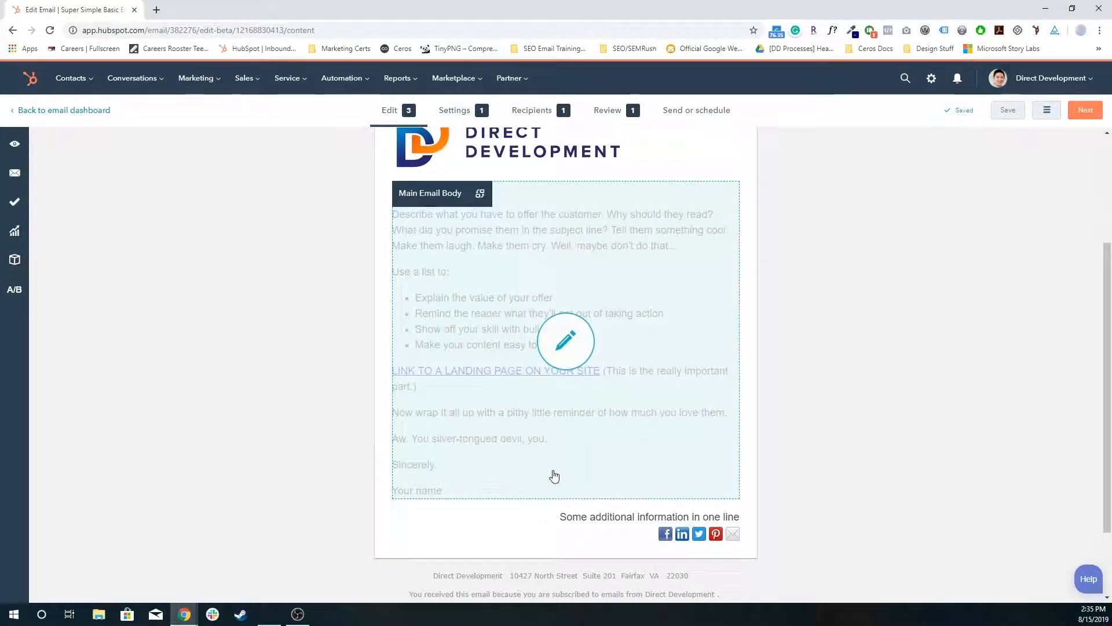
Step: Examine the email footer's company address, subscription notice, email preferences line and unsubscribe link
scroll(557, 427, "down", 2)
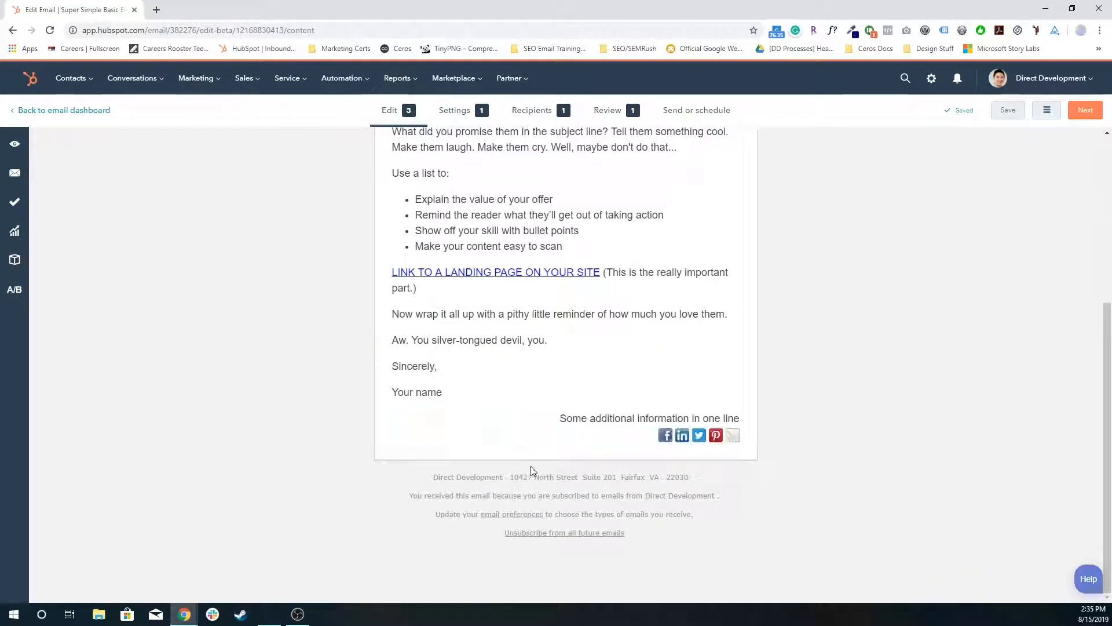
left_click_drag(457, 477, 651, 543)
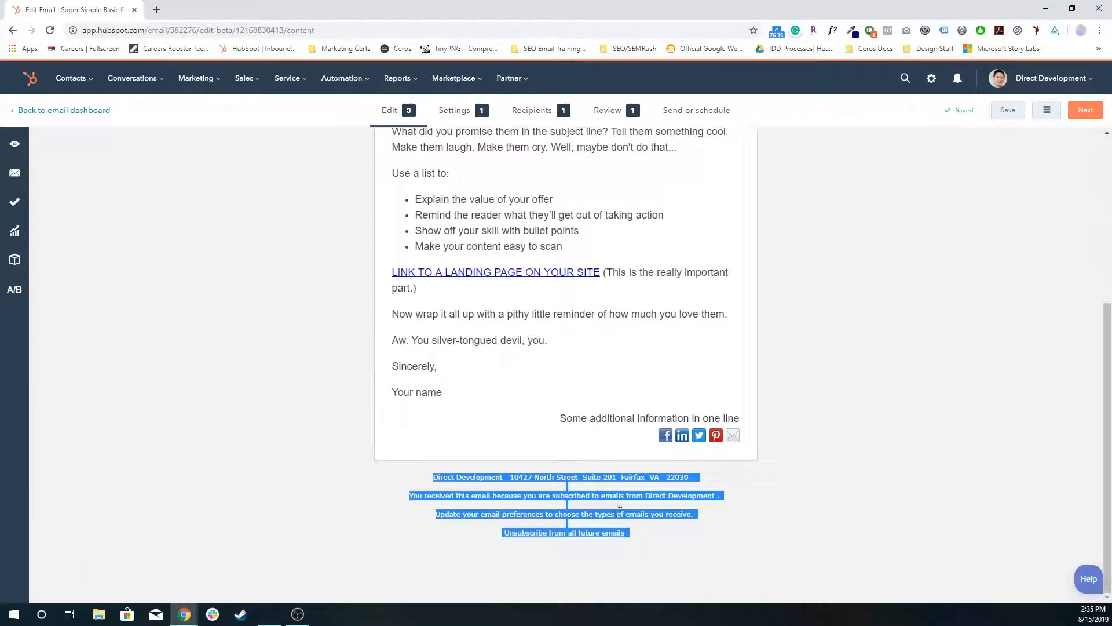
left_click(488, 524)
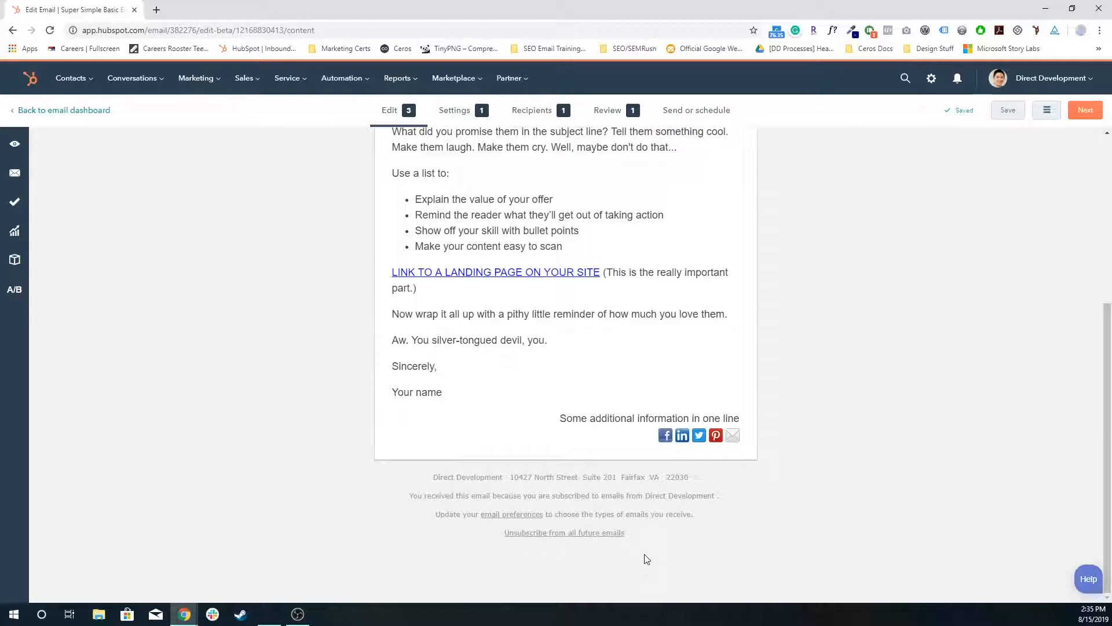
left_click_drag(436, 514, 750, 512)
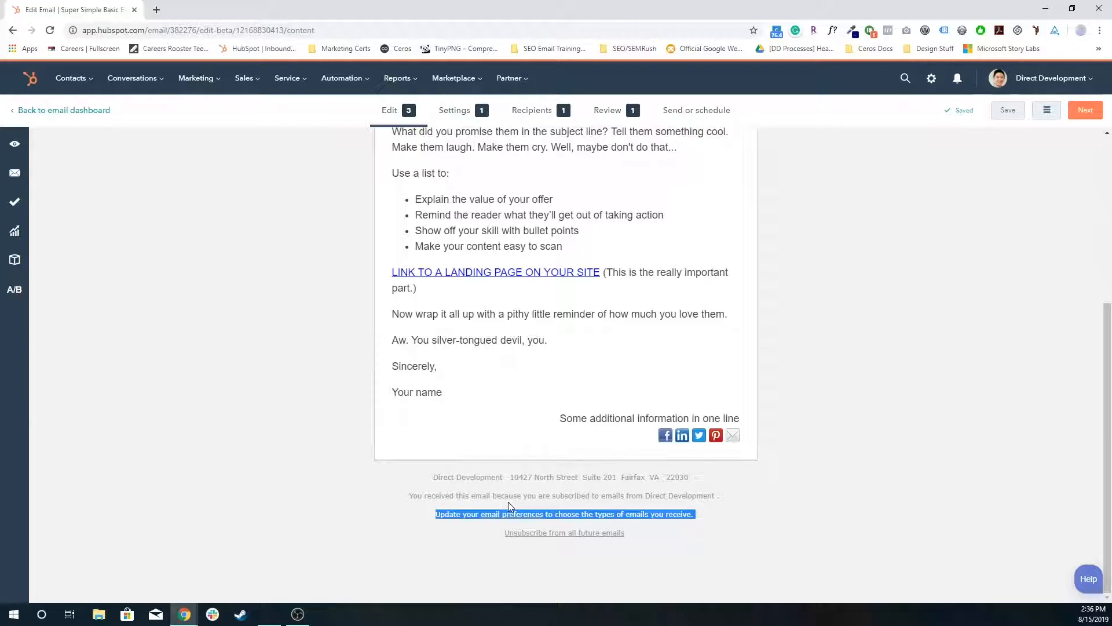
Step: Open the email details for editing and view the available choices for From name and From address
scroll(509, 501, "up", 5)
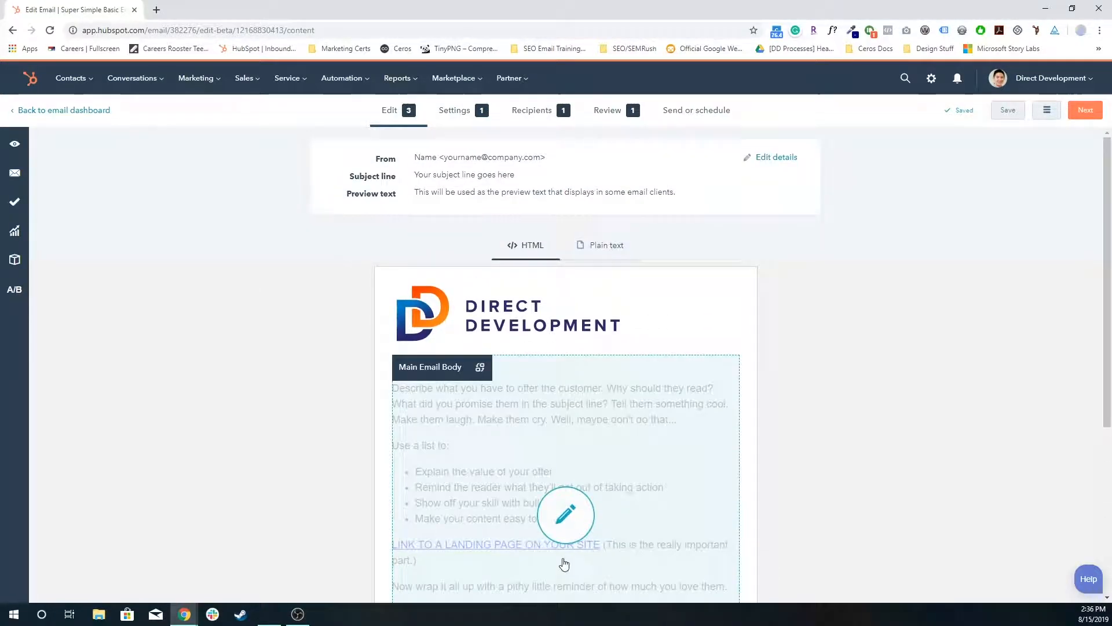
left_click(482, 197)
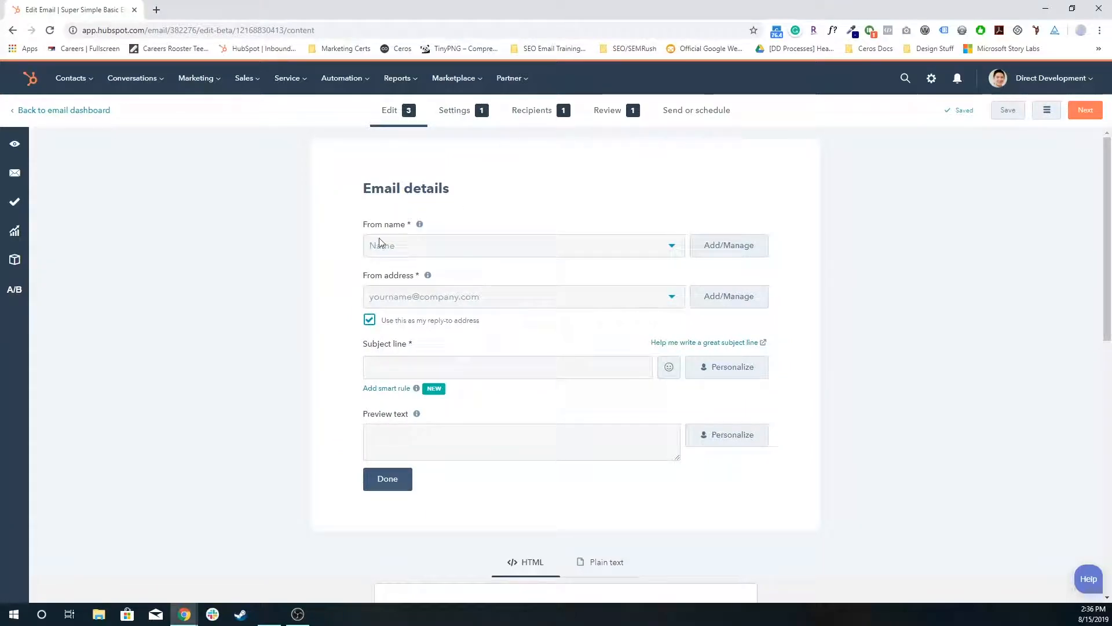
left_click(400, 243)
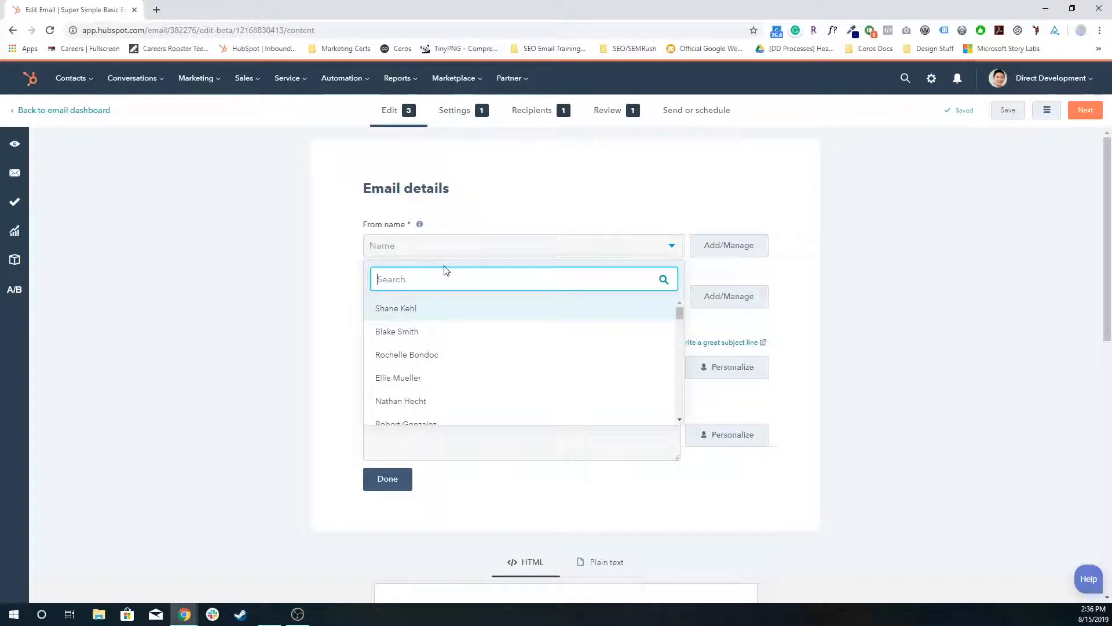
left_click(315, 266)
left_click(399, 320)
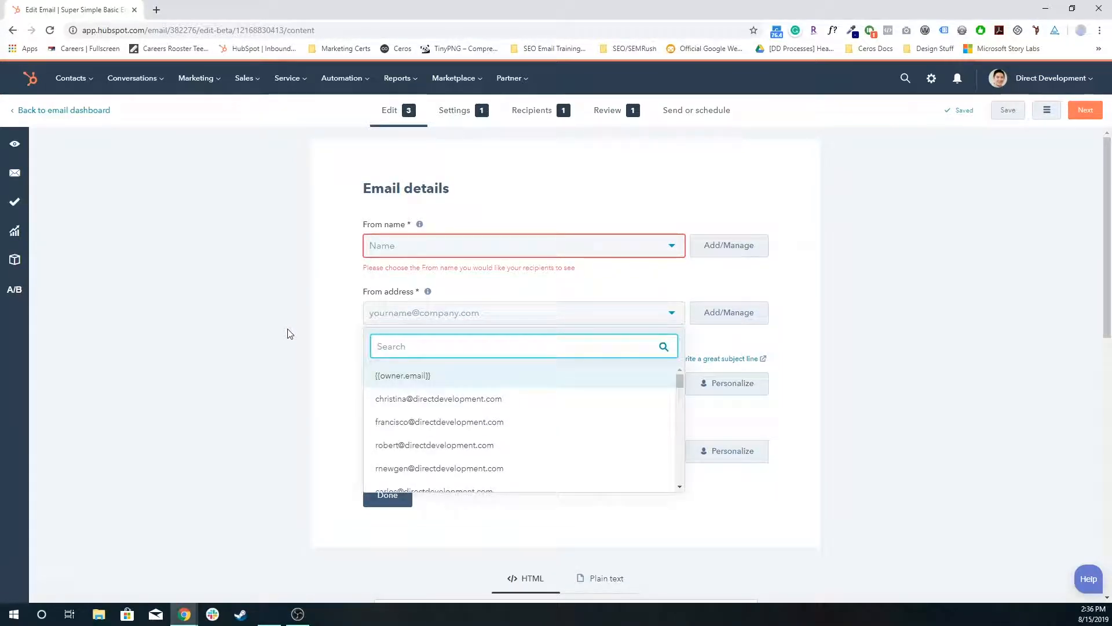
left_click(328, 295)
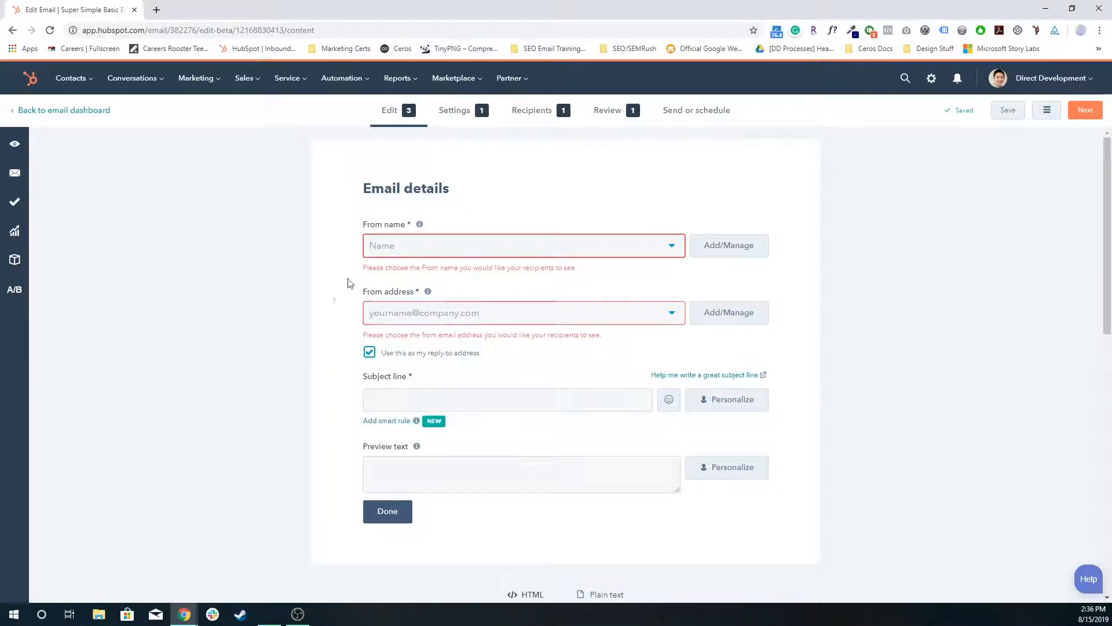
Step: Look further through the From name and From address choices, and inspect the empty subject line and preview text fields
left_click(396, 249)
scroll(447, 368, "down", 5)
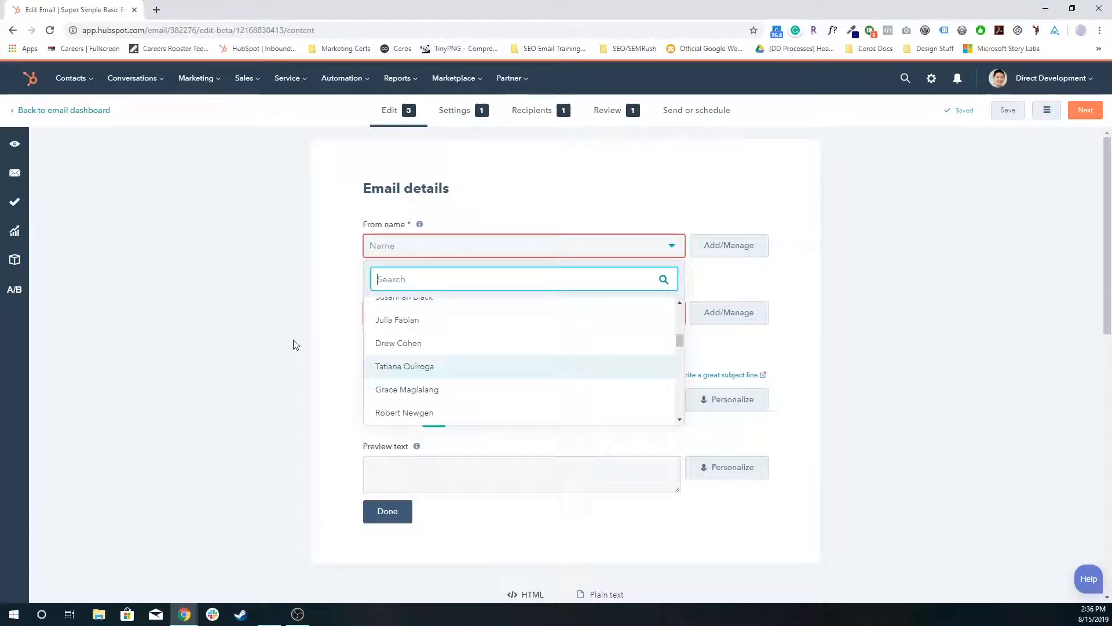
left_click(293, 340)
left_click(449, 316)
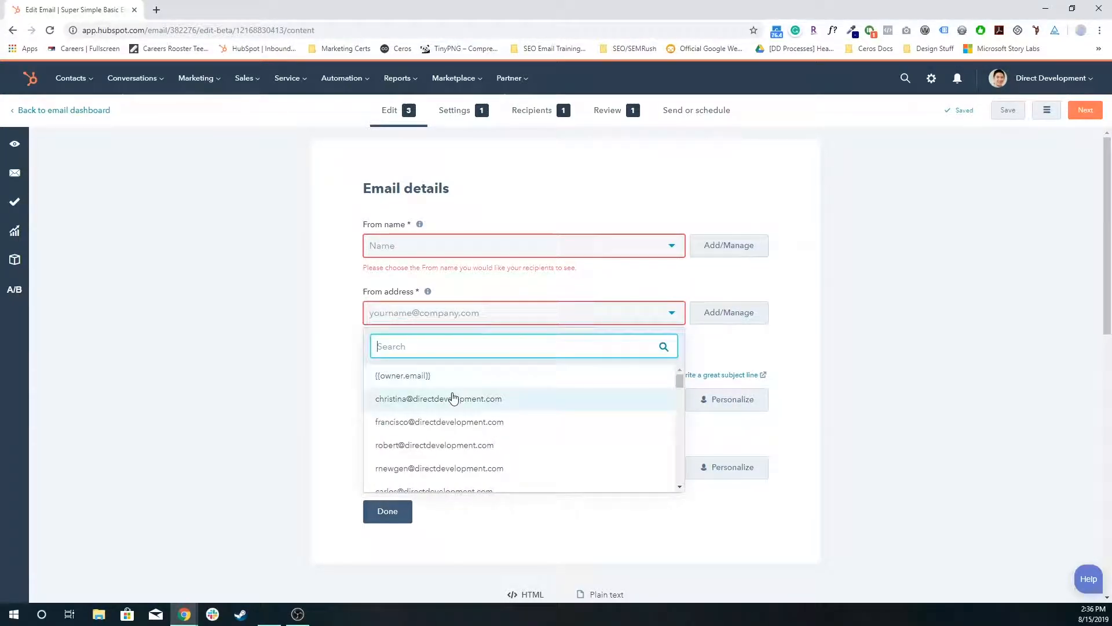
left_click(358, 371)
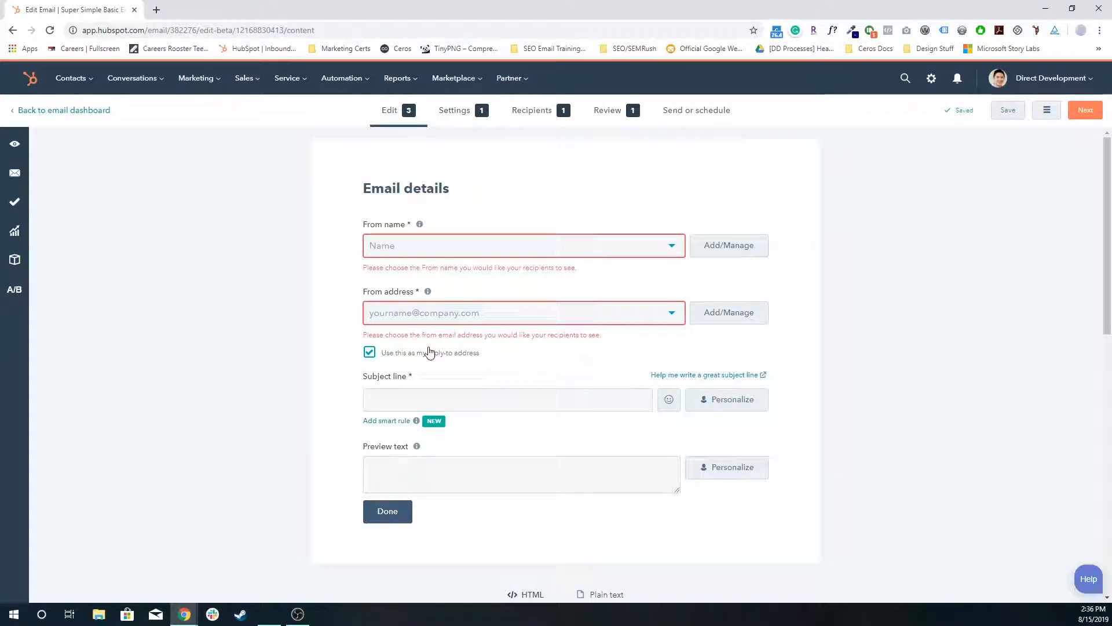
left_click(407, 400)
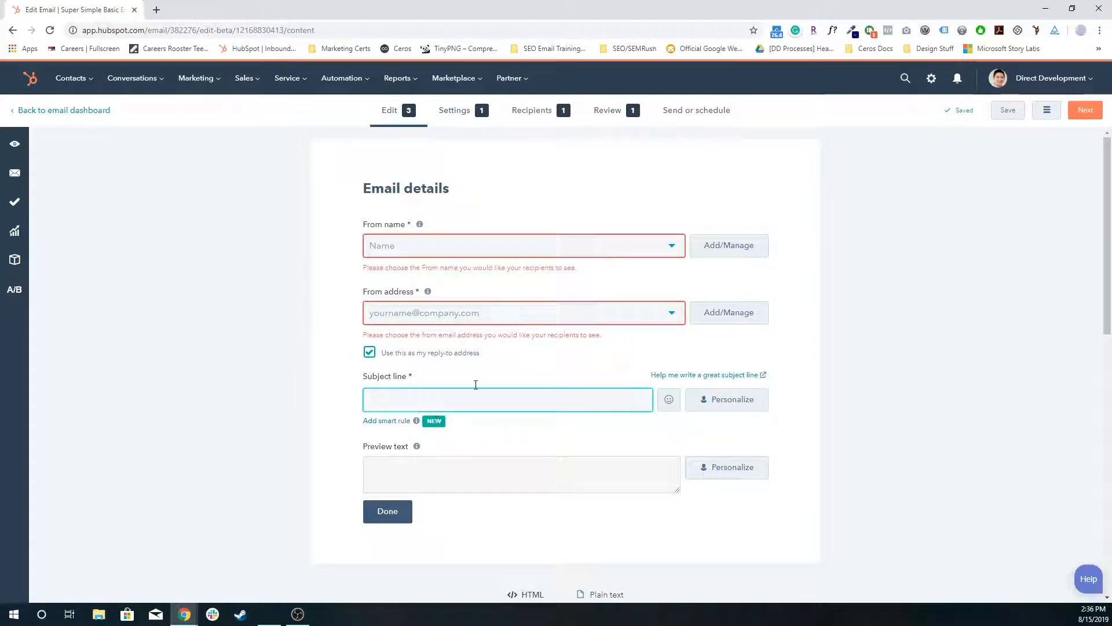
left_click(421, 470)
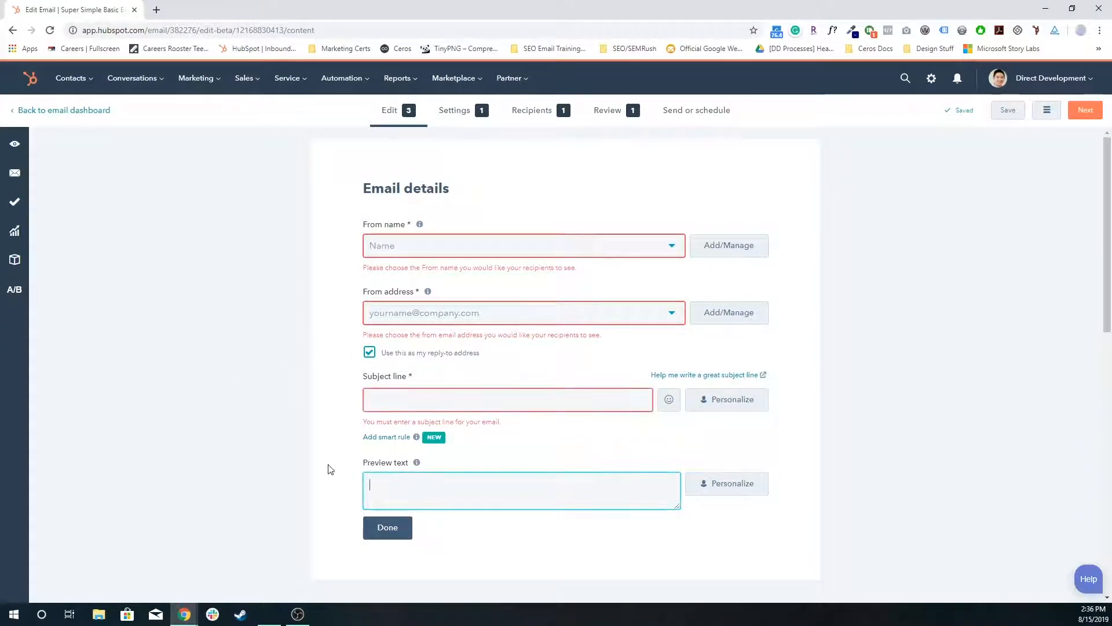
Step: Finish editing the email details, leaving the sender, subject line and preview text empty
left_click(315, 469)
scroll(348, 446, "down", 2)
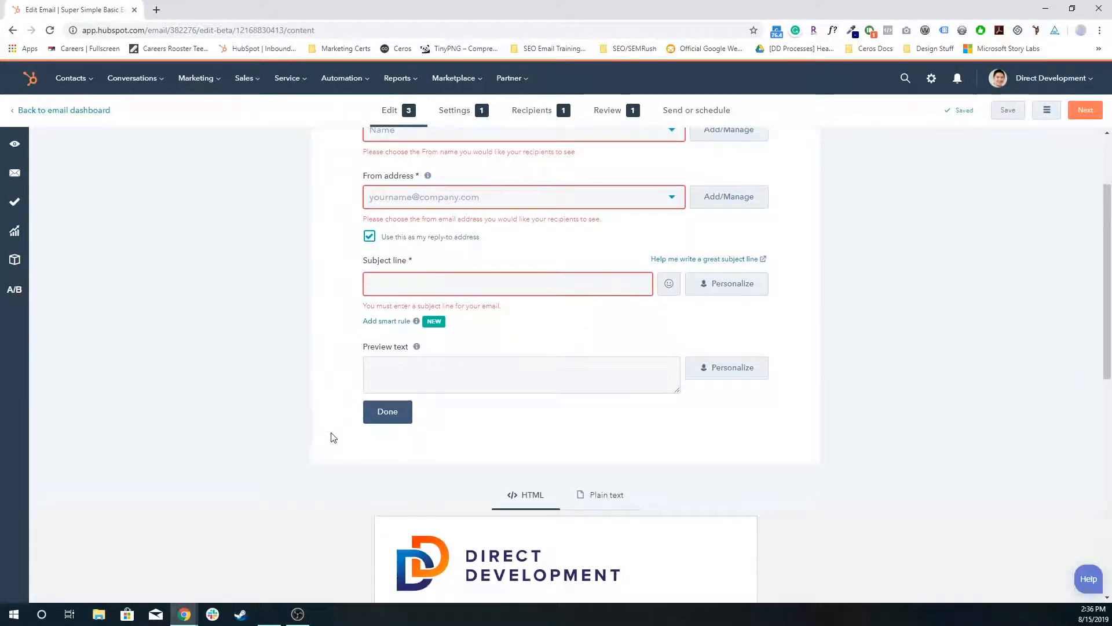
left_click(381, 416)
scroll(371, 414, "up", 2)
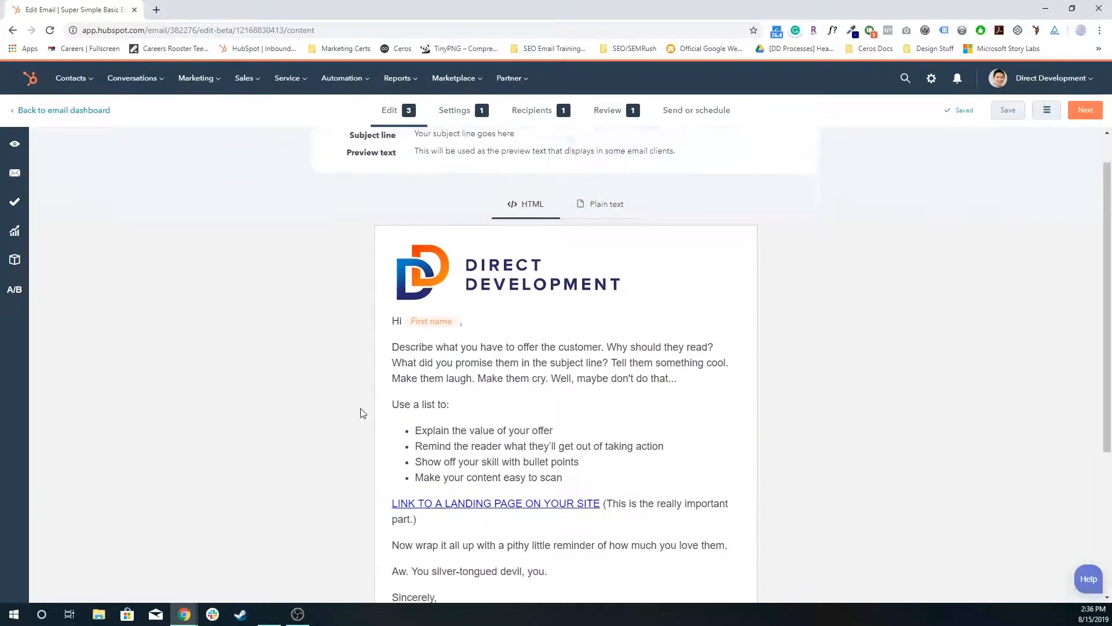
Step: Open the email settings and examine the internal email name without changing it
left_click(455, 116)
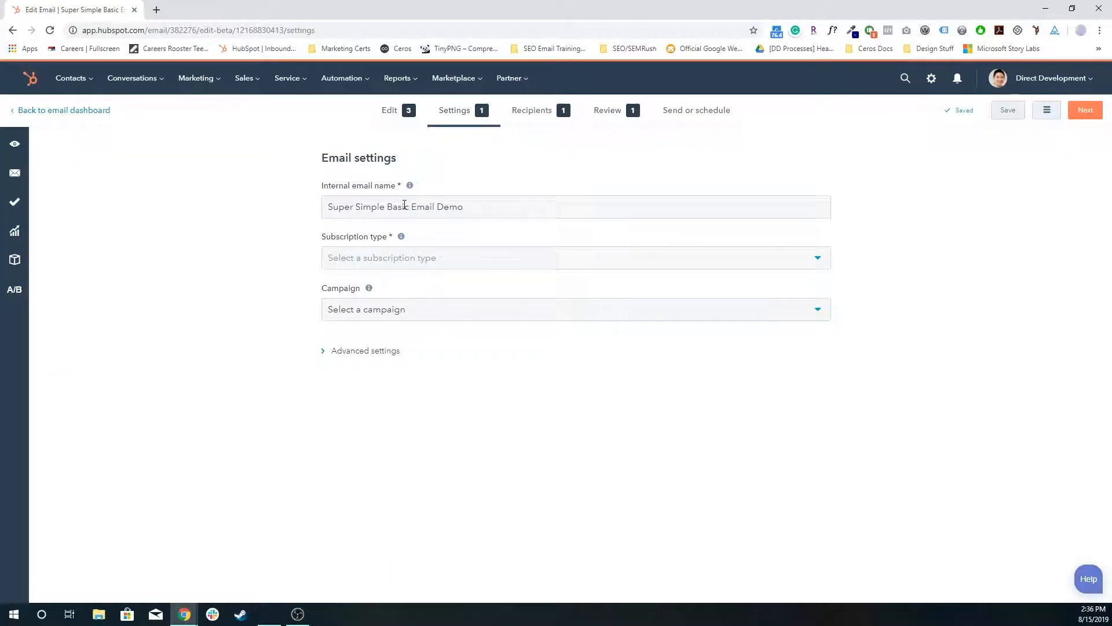
left_click_drag(355, 206, 521, 201)
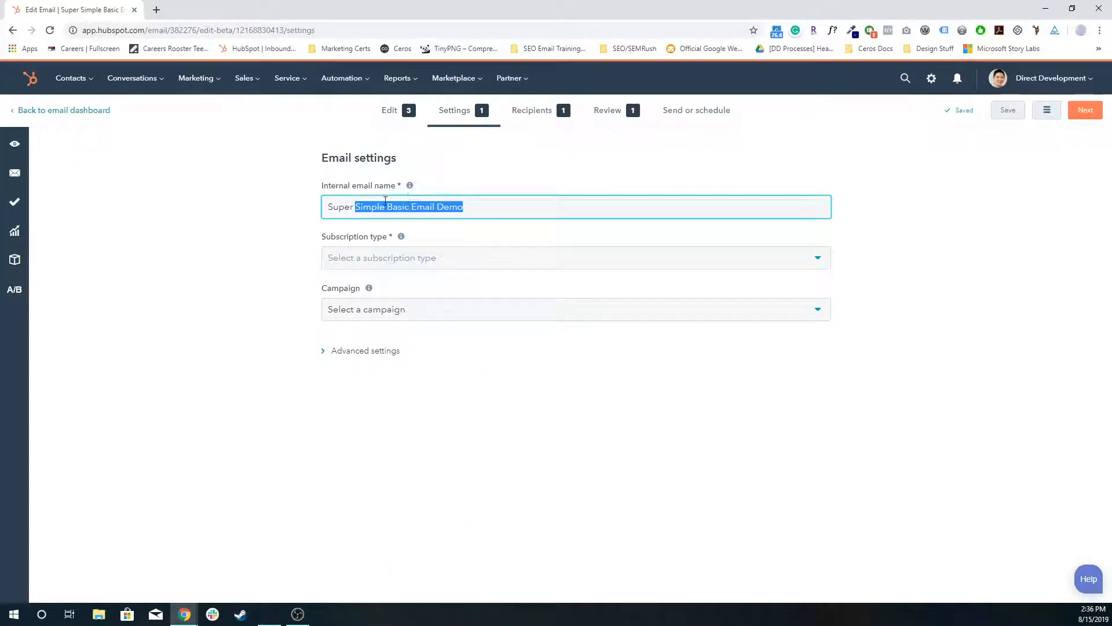
left_click_drag(329, 210, 495, 207)
left_click(325, 207)
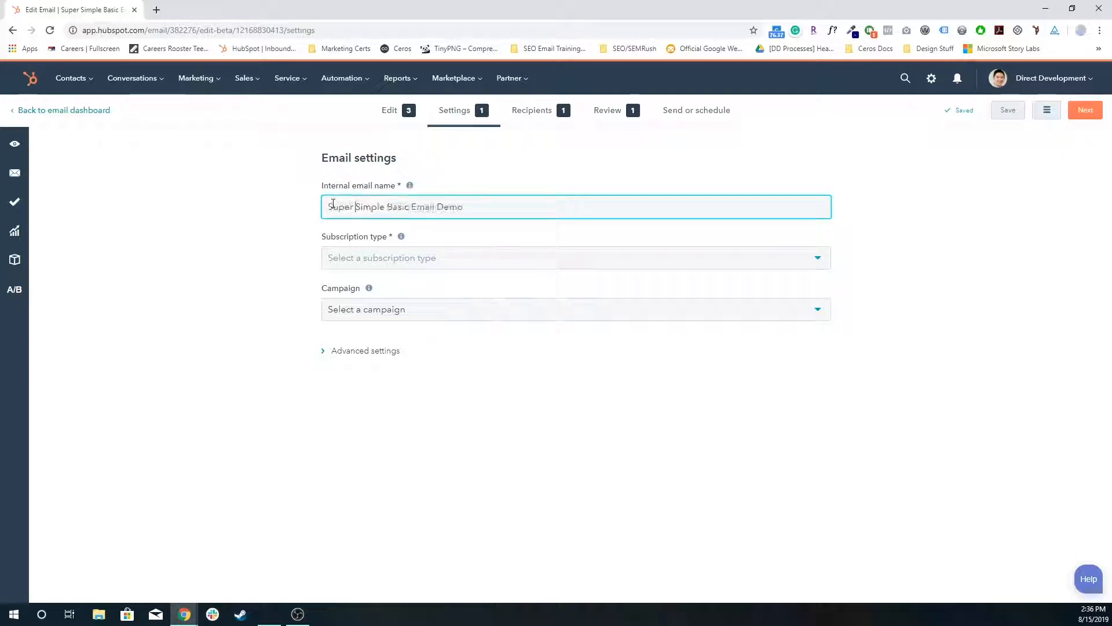
left_click_drag(328, 206, 499, 206)
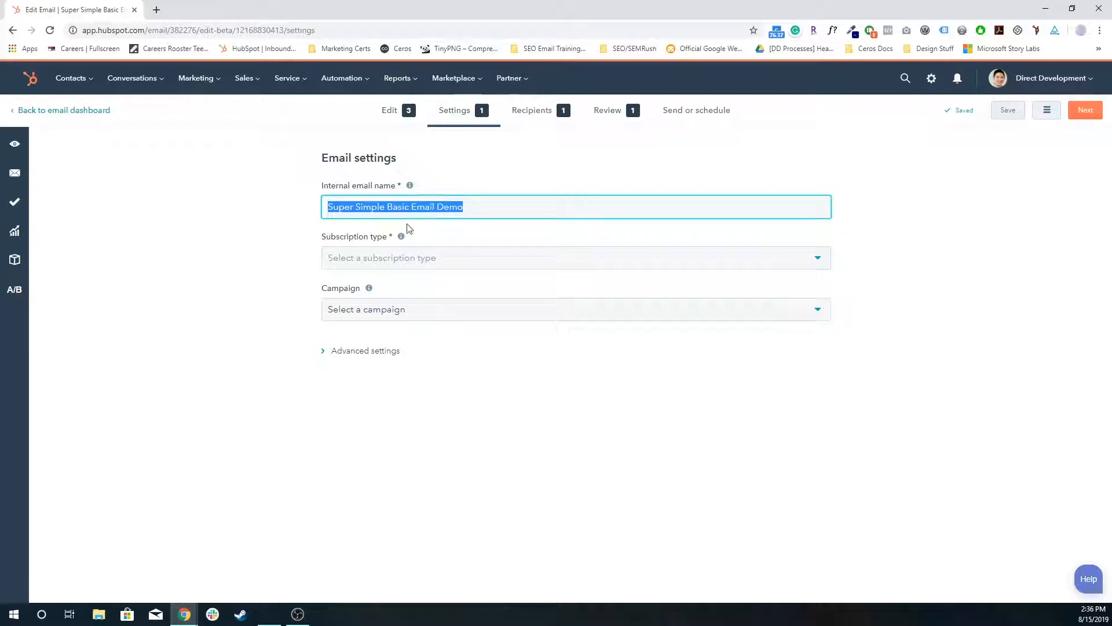
Step: Look through the available subscription types and campaigns in the email settings without selecting any
left_click(388, 258)
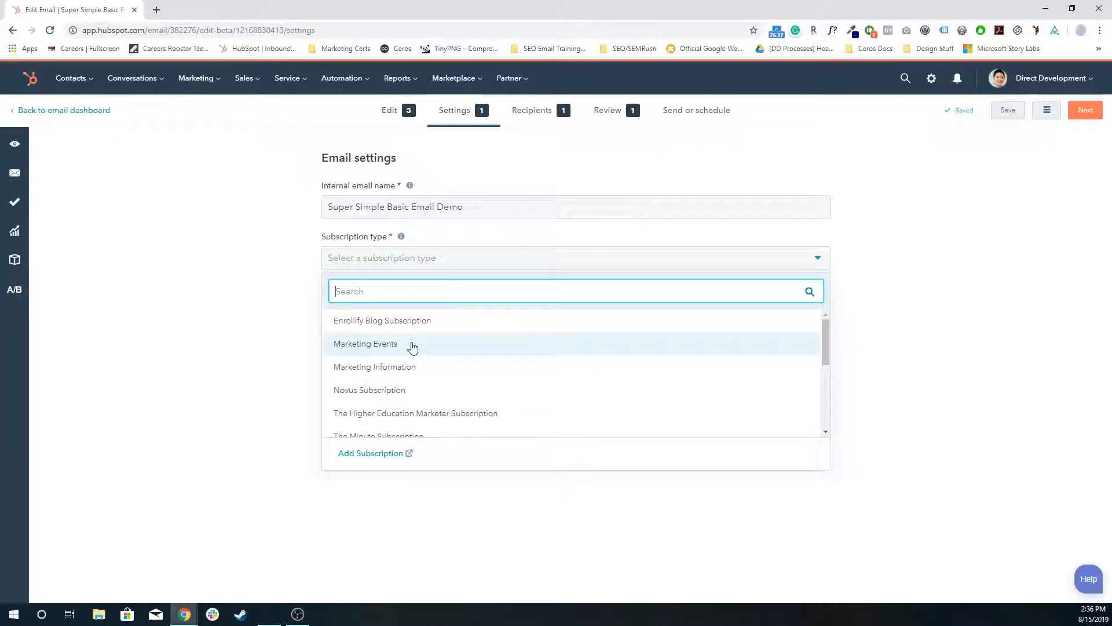
scroll(413, 348, "down", 1)
scroll(412, 347, "down", 2)
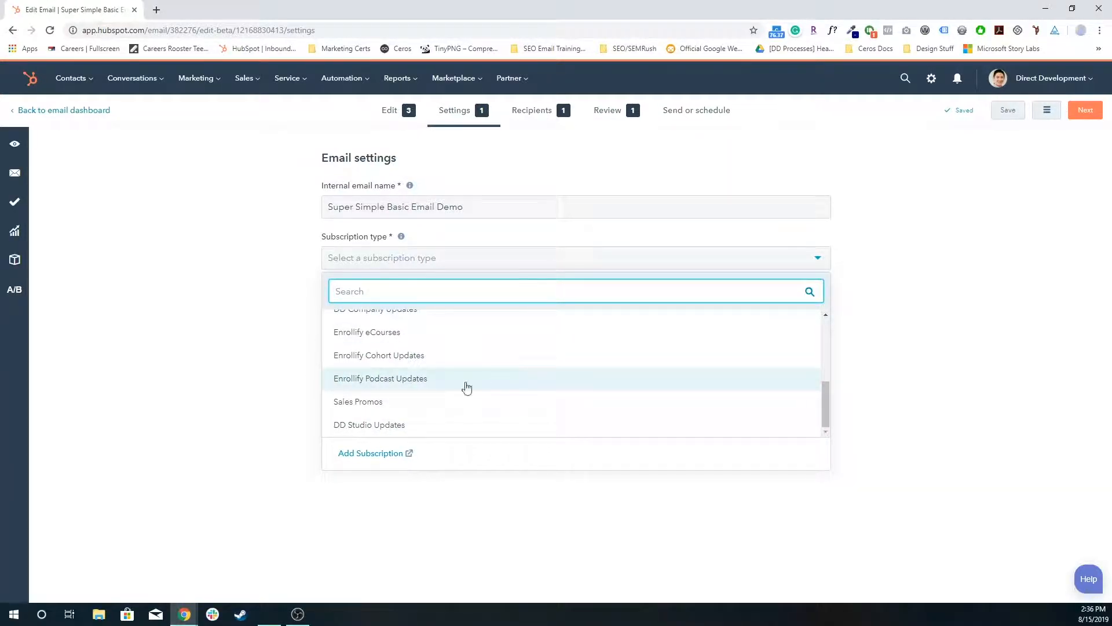
left_click(272, 398)
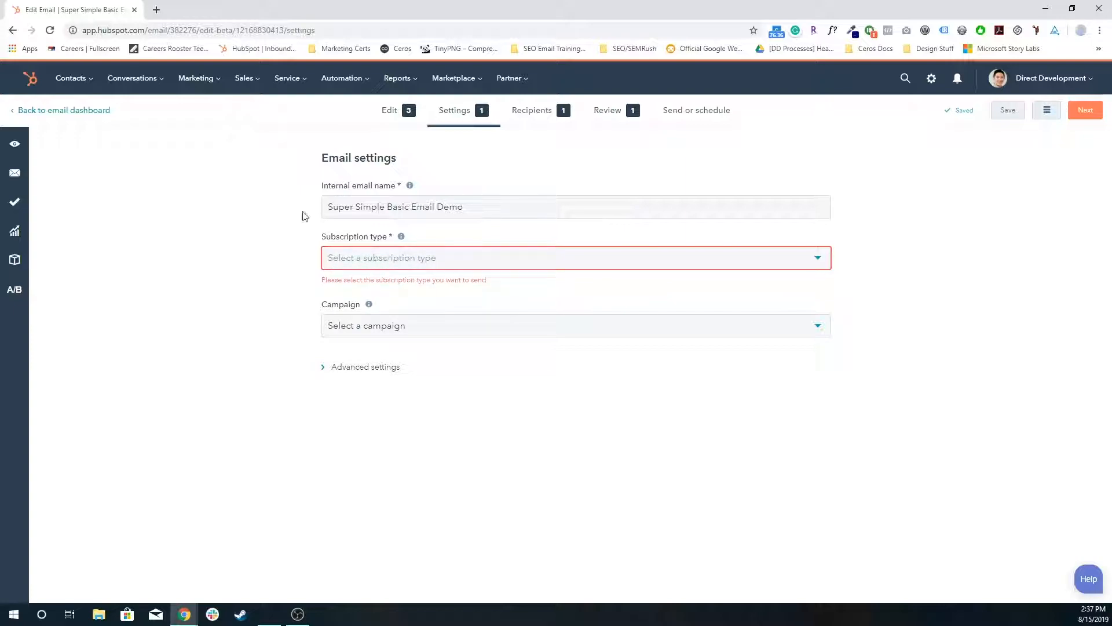
left_click(364, 327)
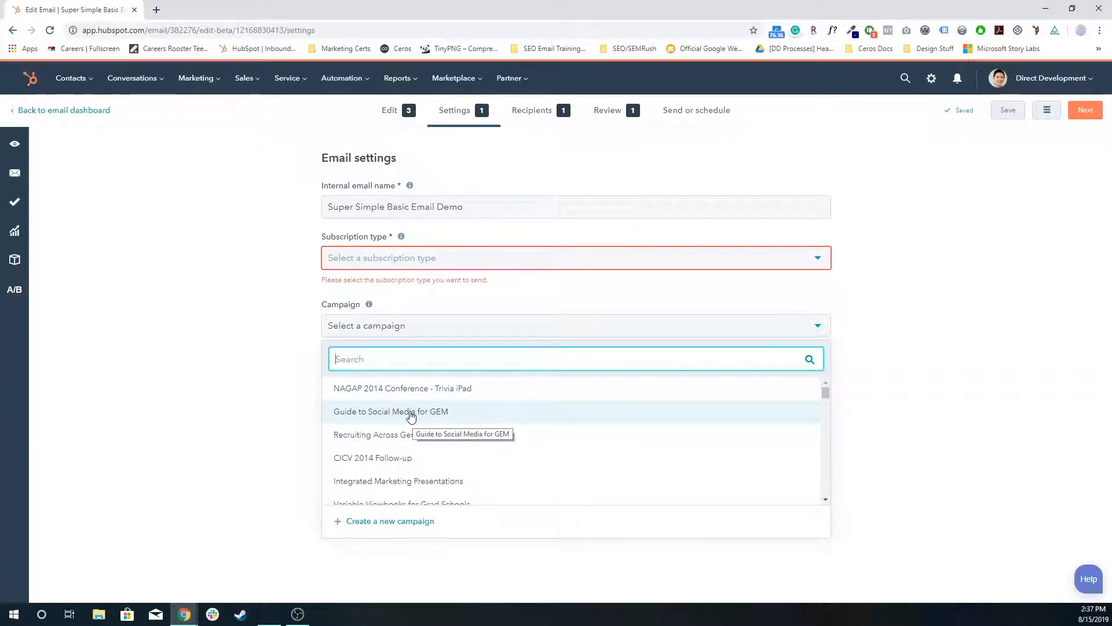
scroll(411, 416, "down", 3)
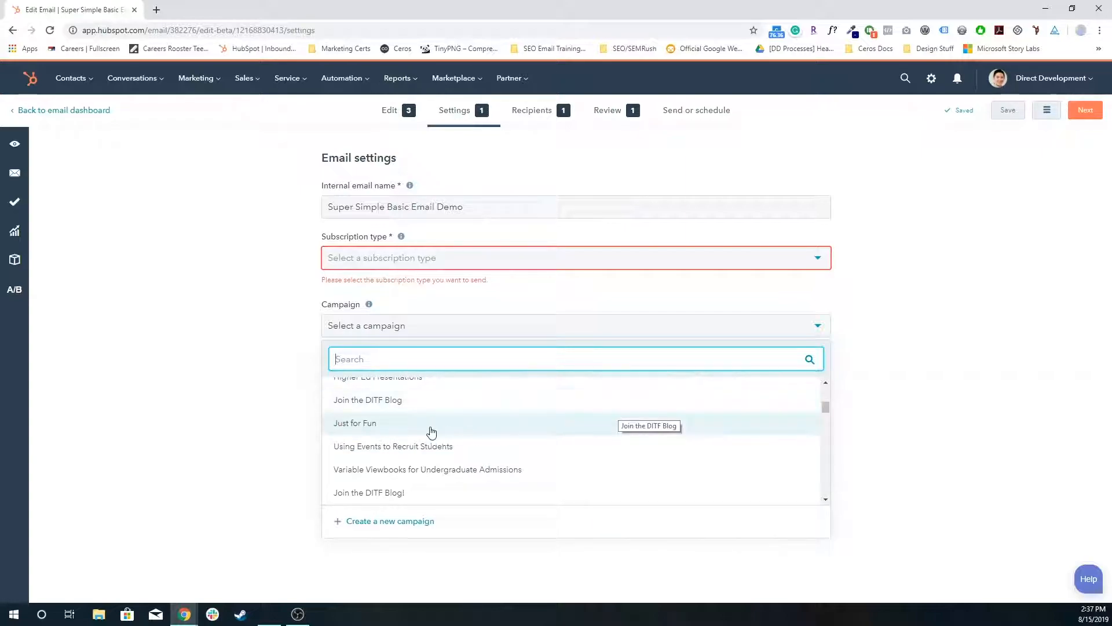
left_click(250, 408)
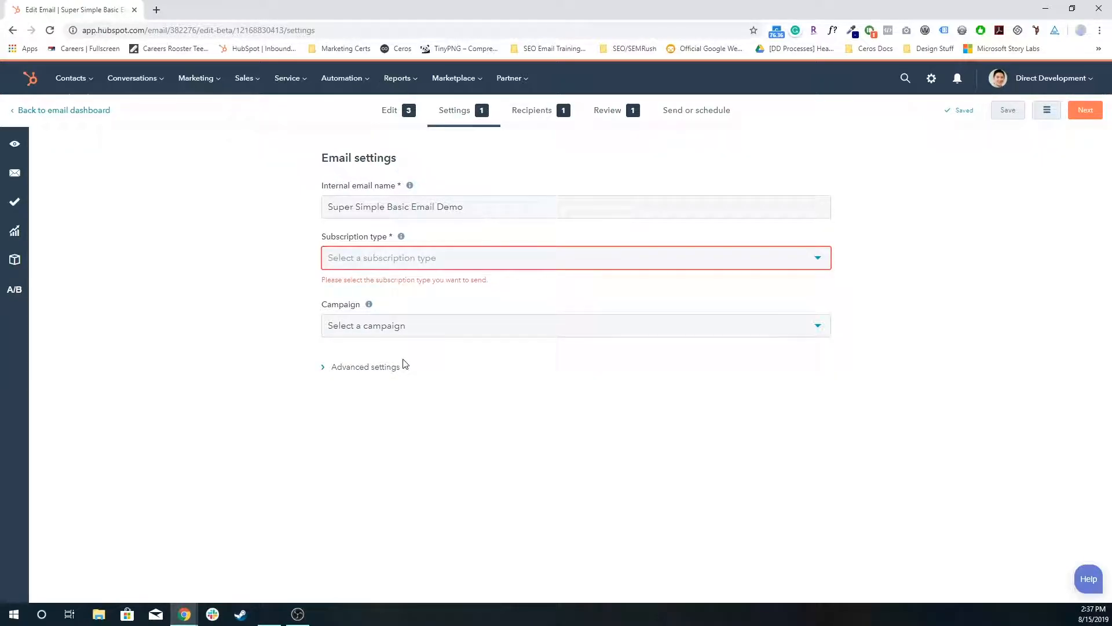
Step: Expand the advanced email settings and review the web version, template and footer options
left_click(364, 369)
scroll(368, 377, "down", 3)
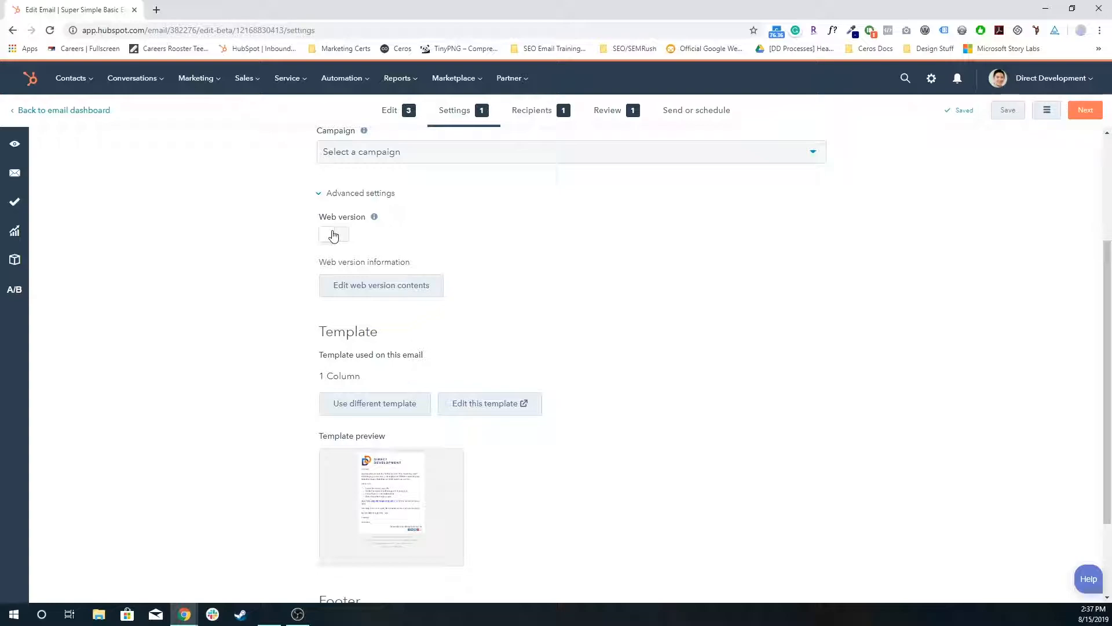
scroll(249, 393, "down", 2)
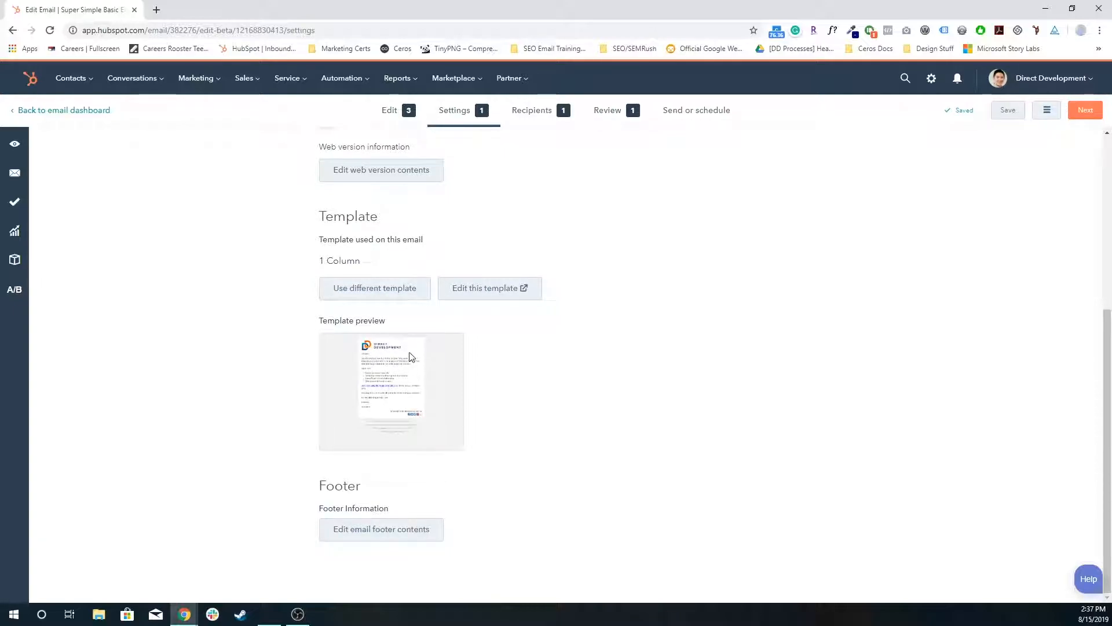
Step: Open the recipient selection and include the list "NAGAP 2019 Attendees - NEW" in the send
left_click(513, 123)
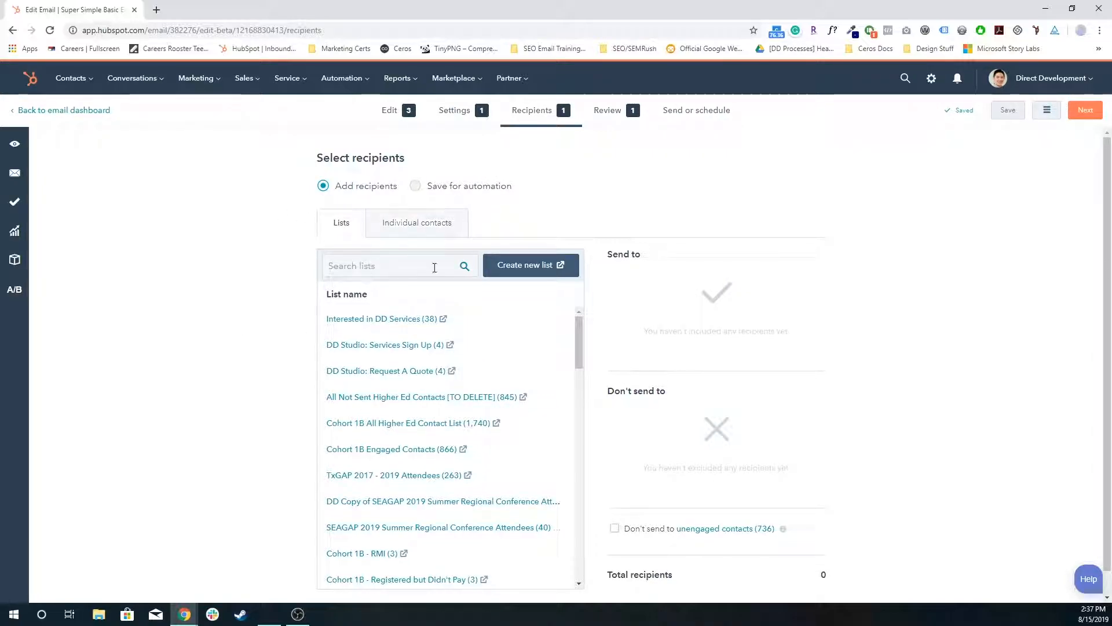
mouse_move(497, 329)
scroll(492, 339, "down", 9)
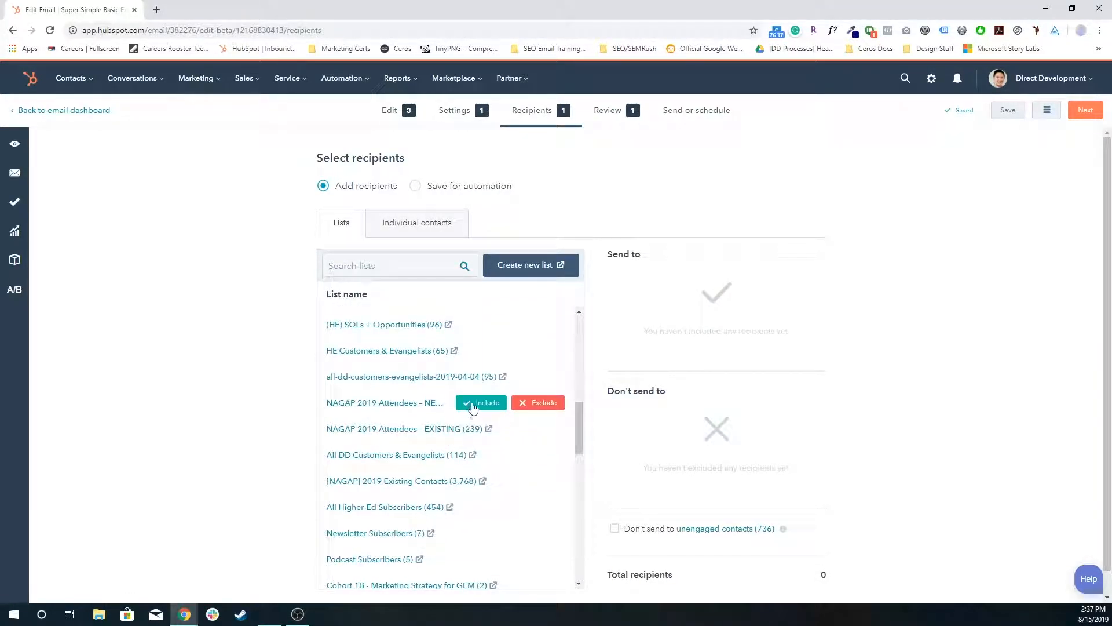
left_click(481, 402)
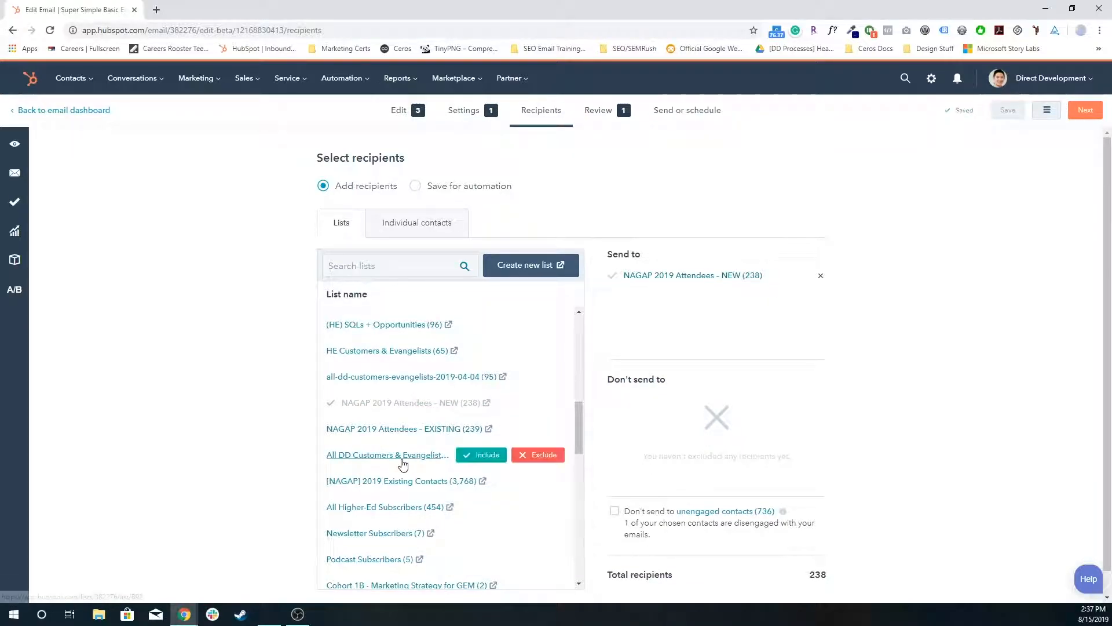
Step: Exclude the 29-contact Customers and Evangelists list from the send
scroll(440, 464, "down", 5)
scroll(506, 472, "down", 2)
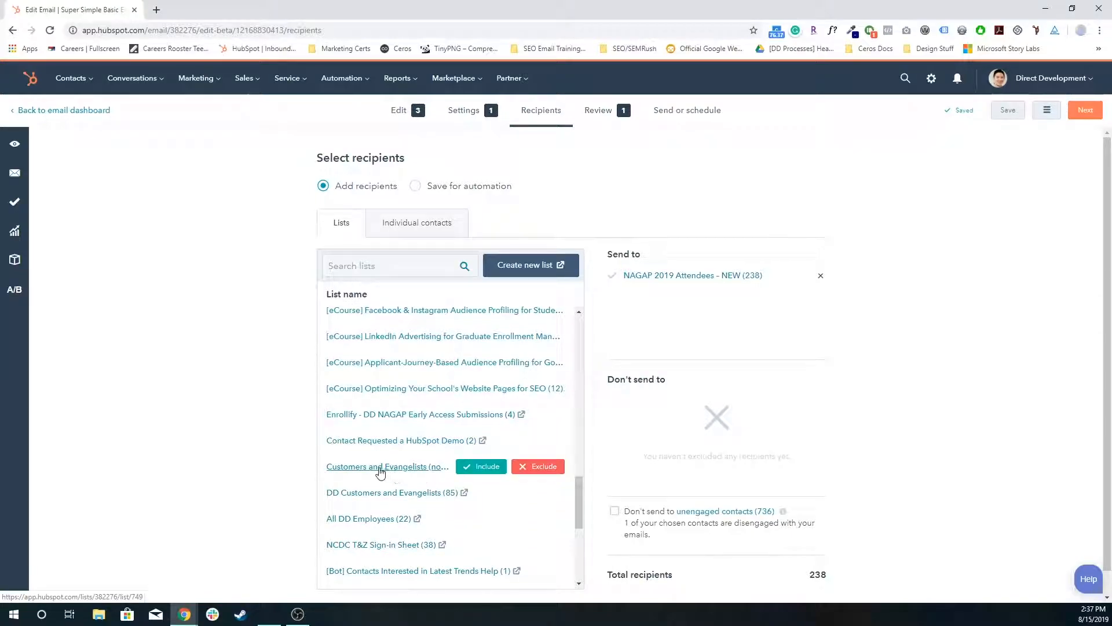
left_click(536, 469)
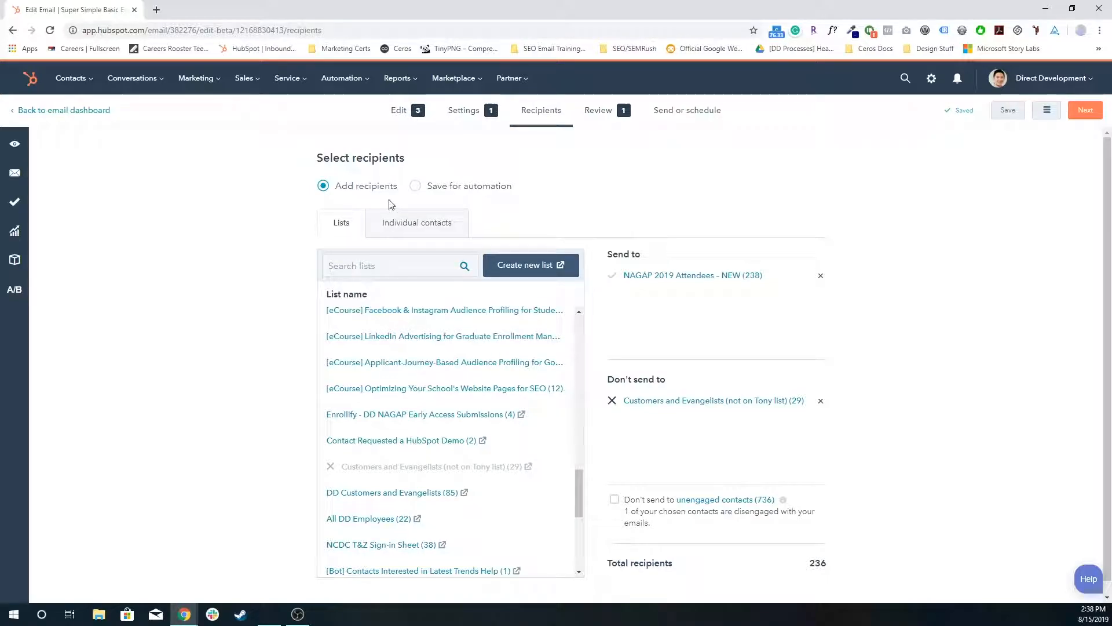
Step: View the individual contacts available as recipients, and exclude unengaged contacts from the send
left_click(400, 222)
left_click(420, 259)
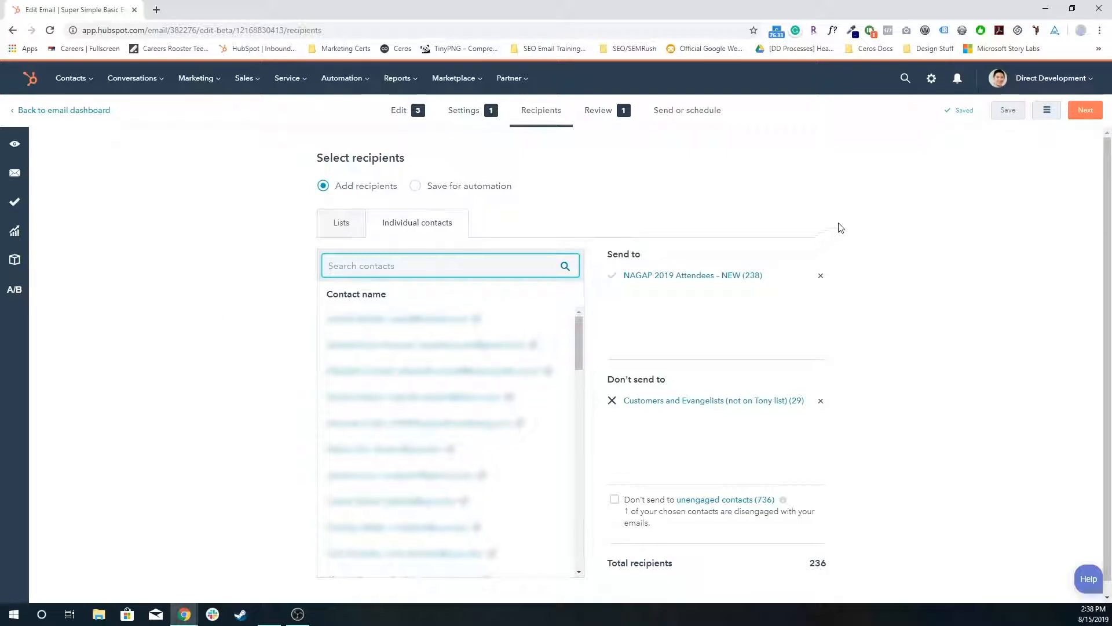
left_click(642, 504)
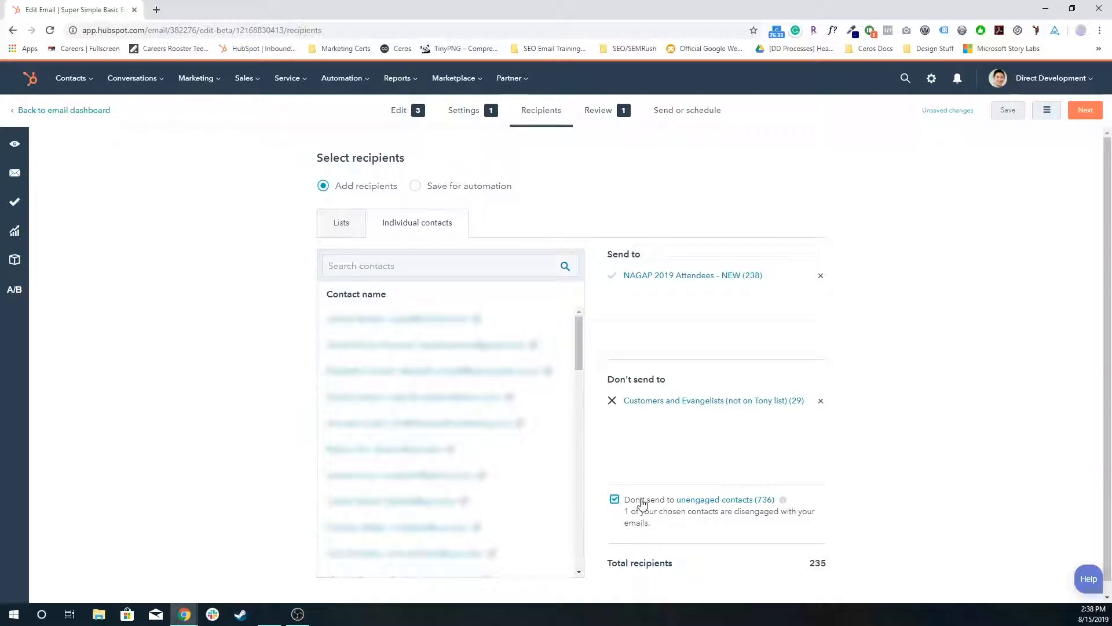
mouse_move(789, 506)
Step: Review the From, Subject and default text issues flagged before sending, and check the email content for the default text
left_click(599, 114)
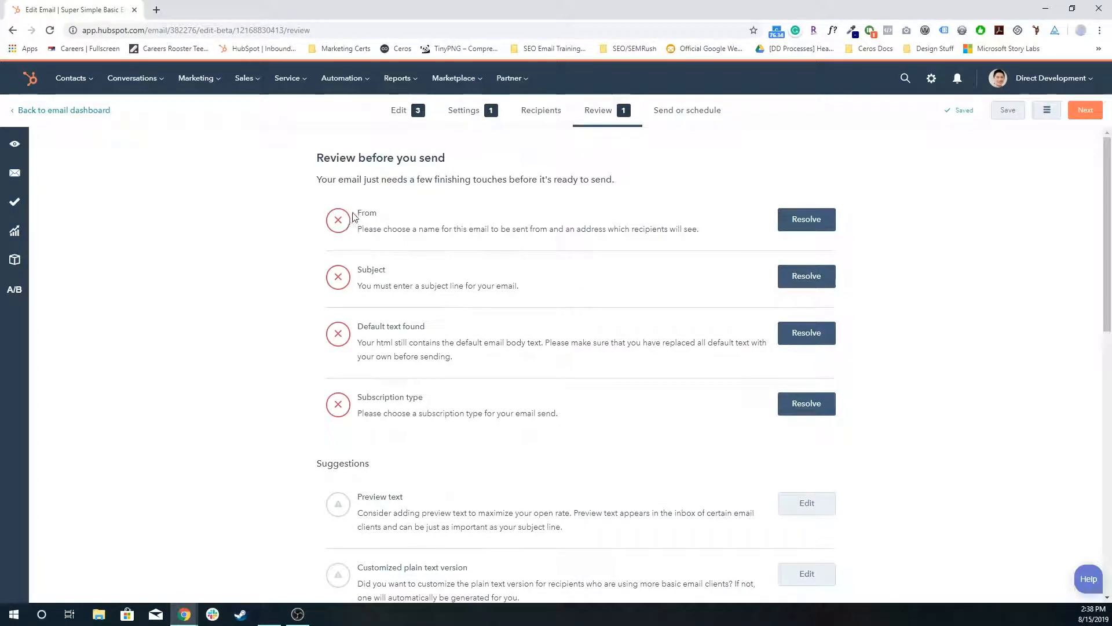
left_click_drag(359, 211, 709, 228)
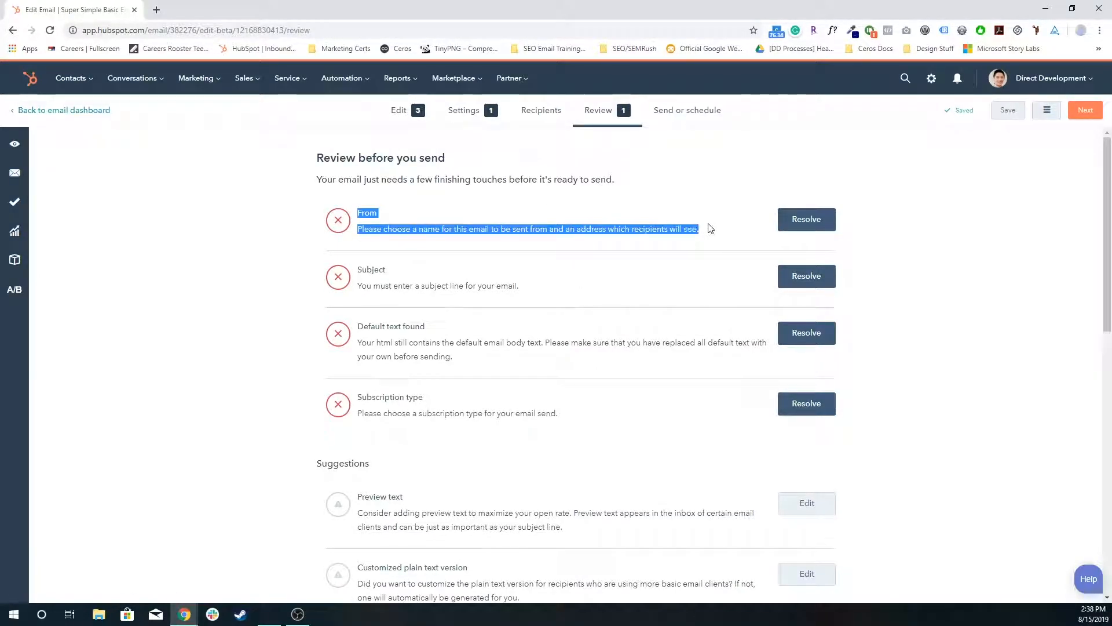
left_click_drag(356, 285, 479, 278)
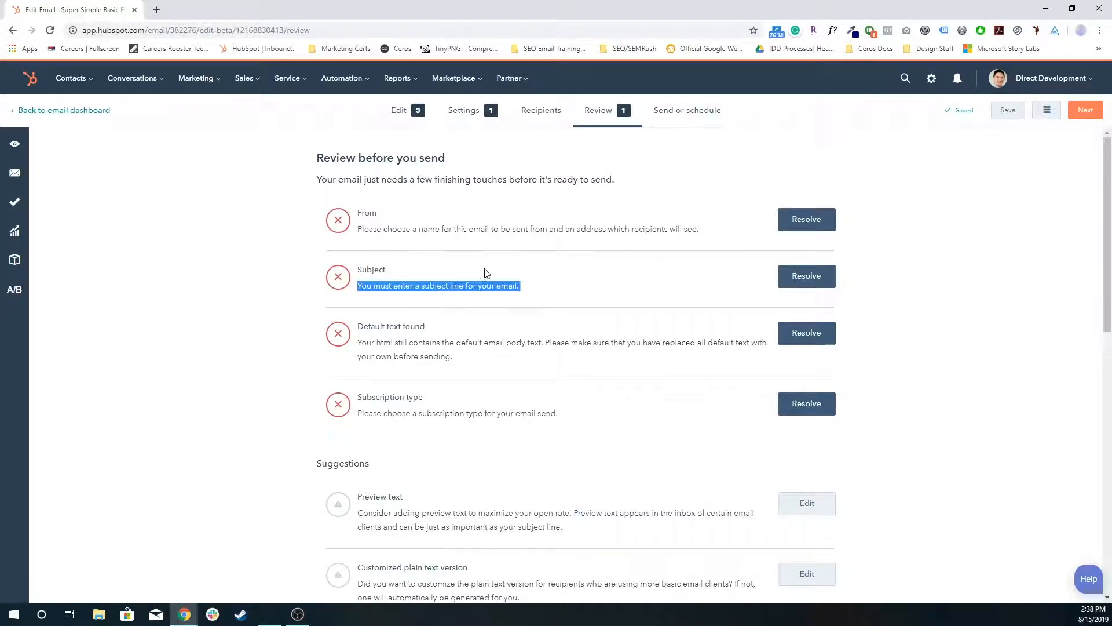
left_click(485, 279)
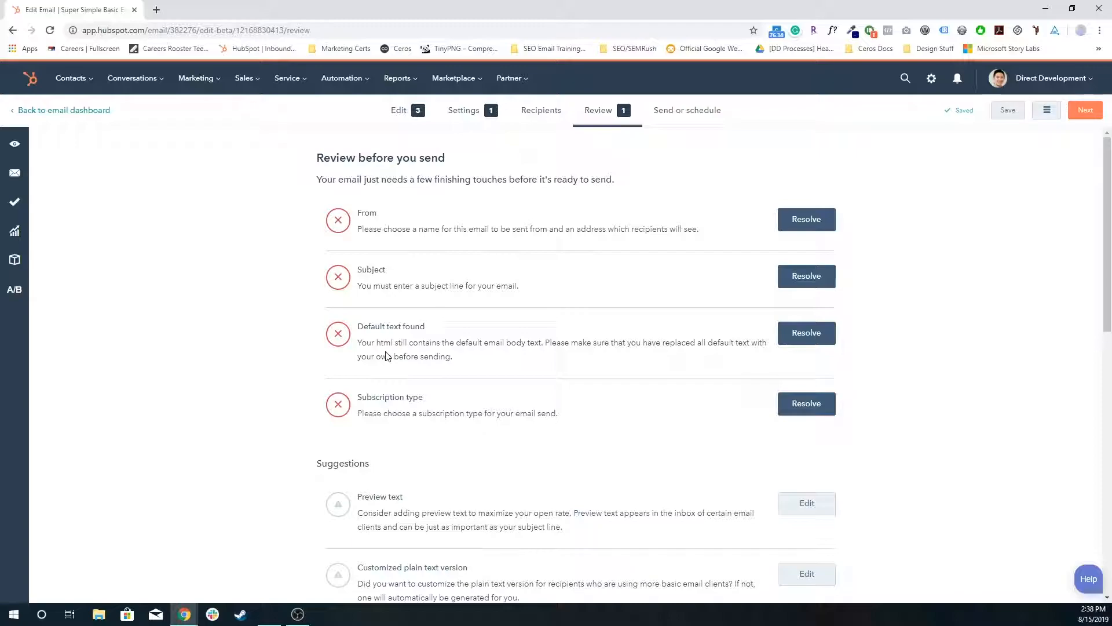
left_click_drag(358, 325, 454, 356)
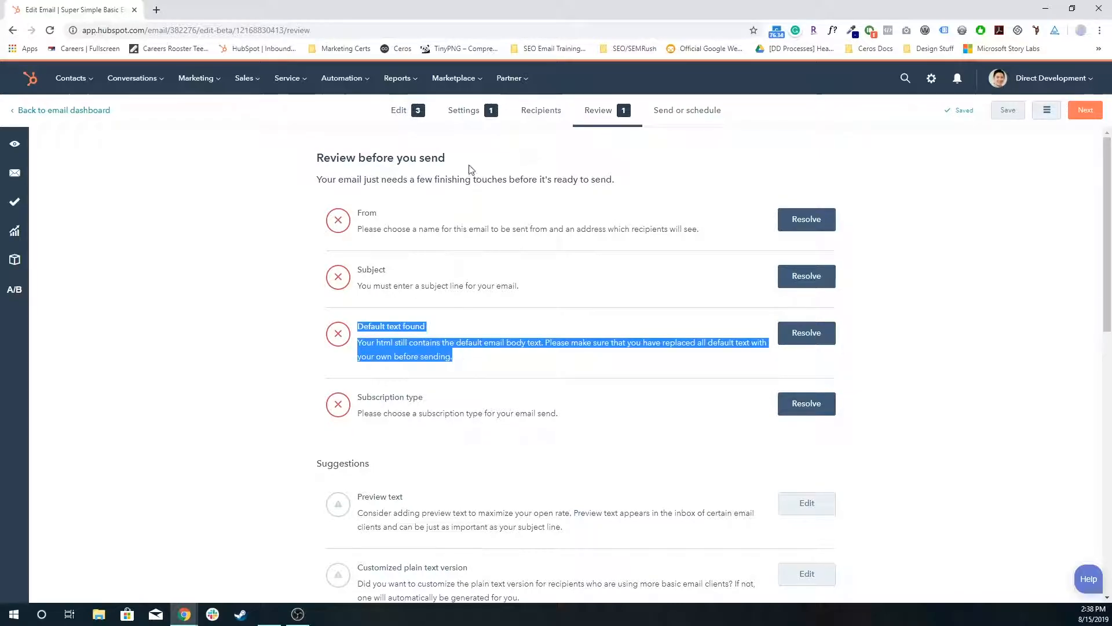
left_click(412, 118)
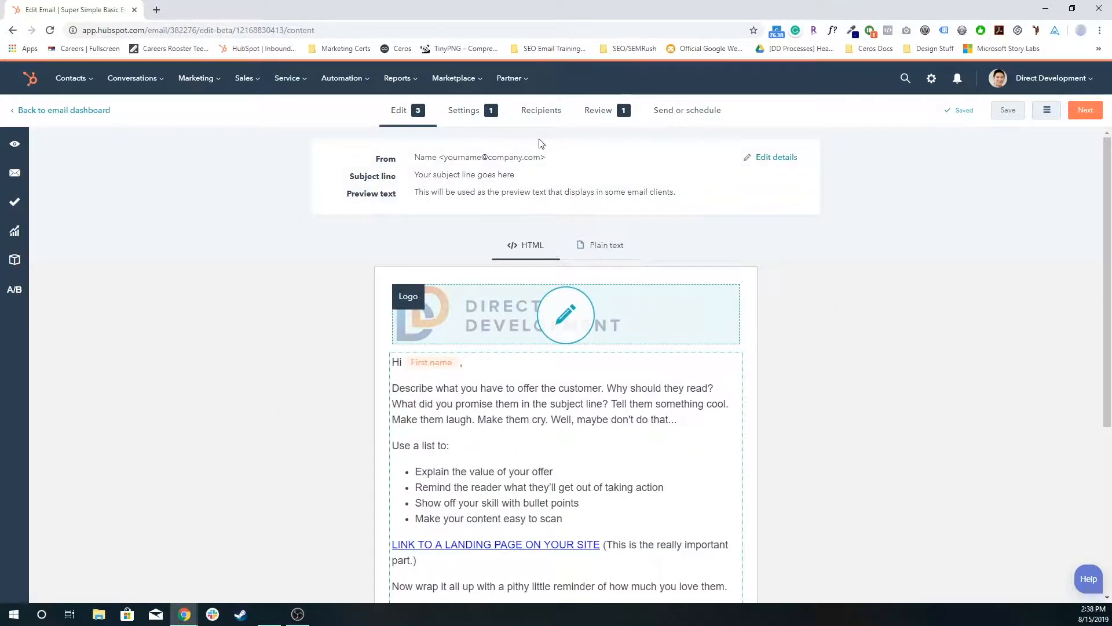
Step: Return to the pre-send review and read through its issues and the suggestions below them
left_click(594, 110)
left_click_drag(356, 212, 637, 229)
left_click(388, 281)
scroll(442, 408, "down", 1)
scroll(440, 407, "down", 3)
scroll(452, 405, "up", 4)
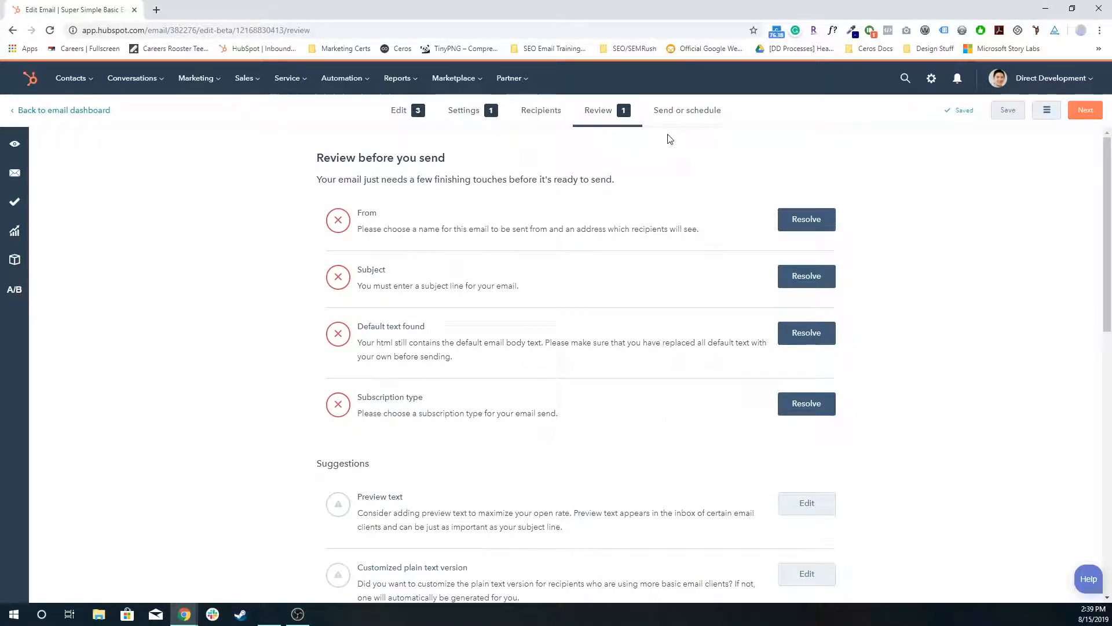
Step: Open the sending options, view scheduling for later, and choose to schedule the email based on time zones
left_click(686, 123)
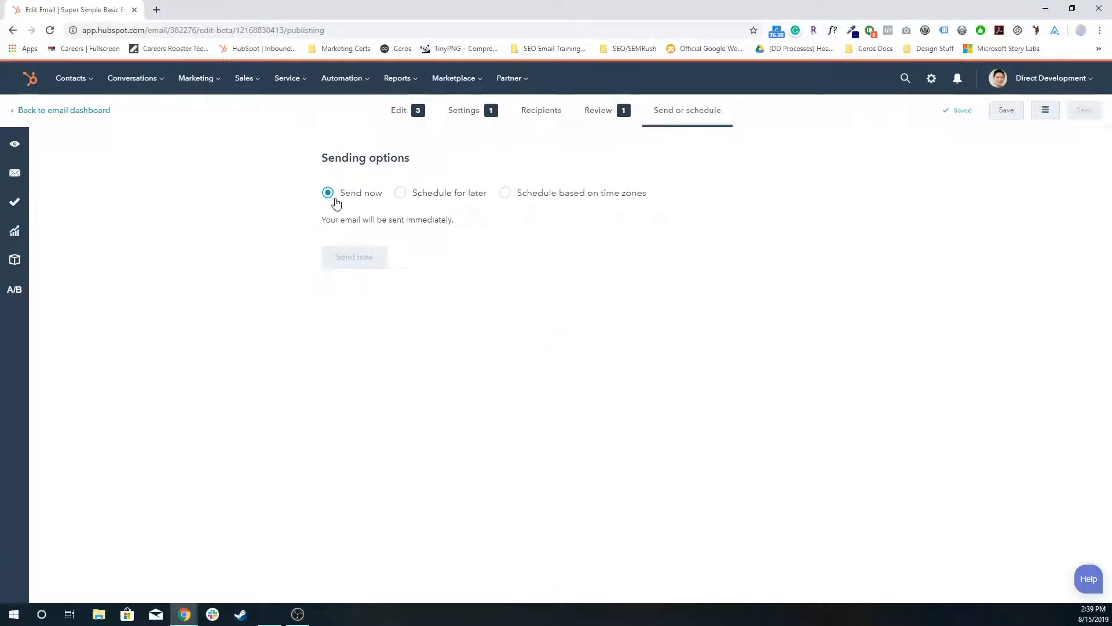
left_click(435, 197)
left_click(573, 196)
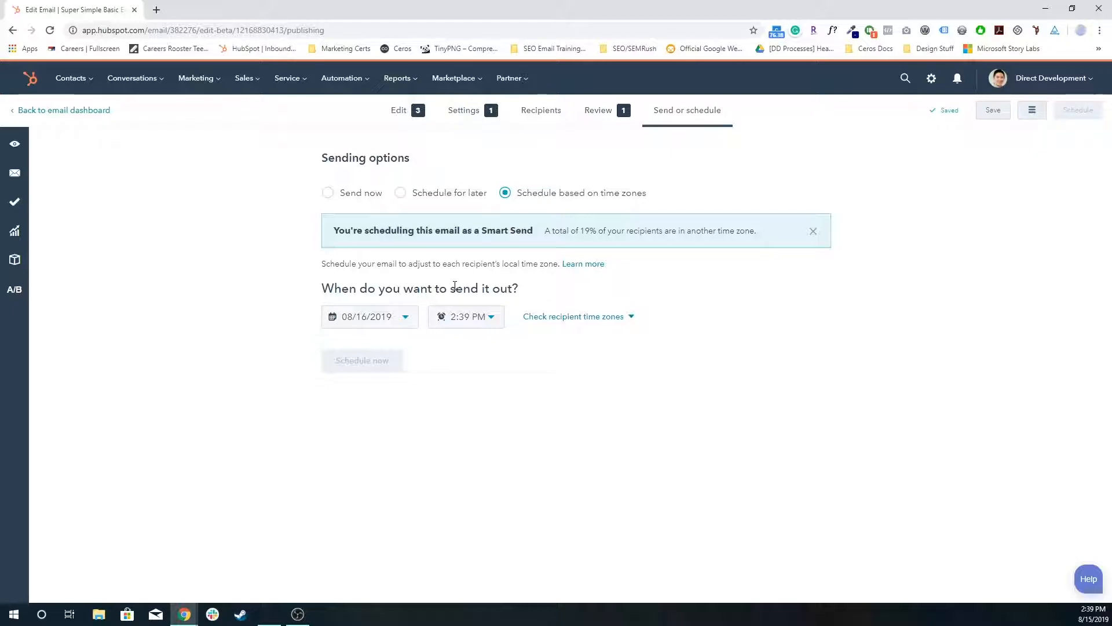
Step: Set the scheduled send time to 2:37 PM
left_click(446, 320)
scroll(476, 405, "up", 1)
left_click(480, 446)
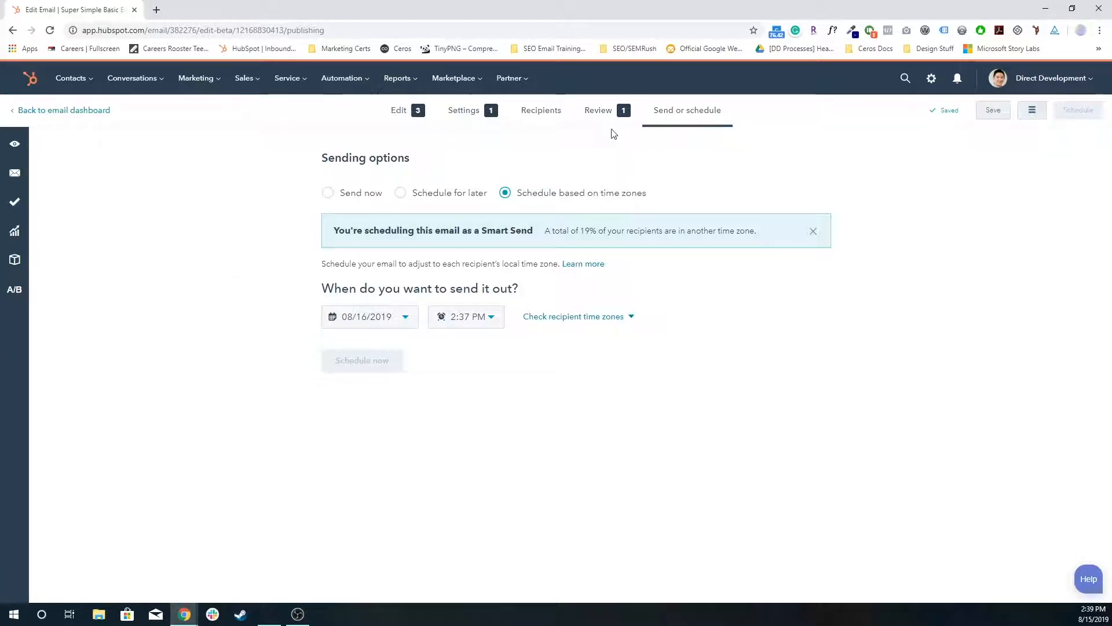
Step: Go back through the review, recipients and settings sections to the email's content
left_click(616, 111)
left_click(529, 112)
left_click(464, 111)
left_click(406, 111)
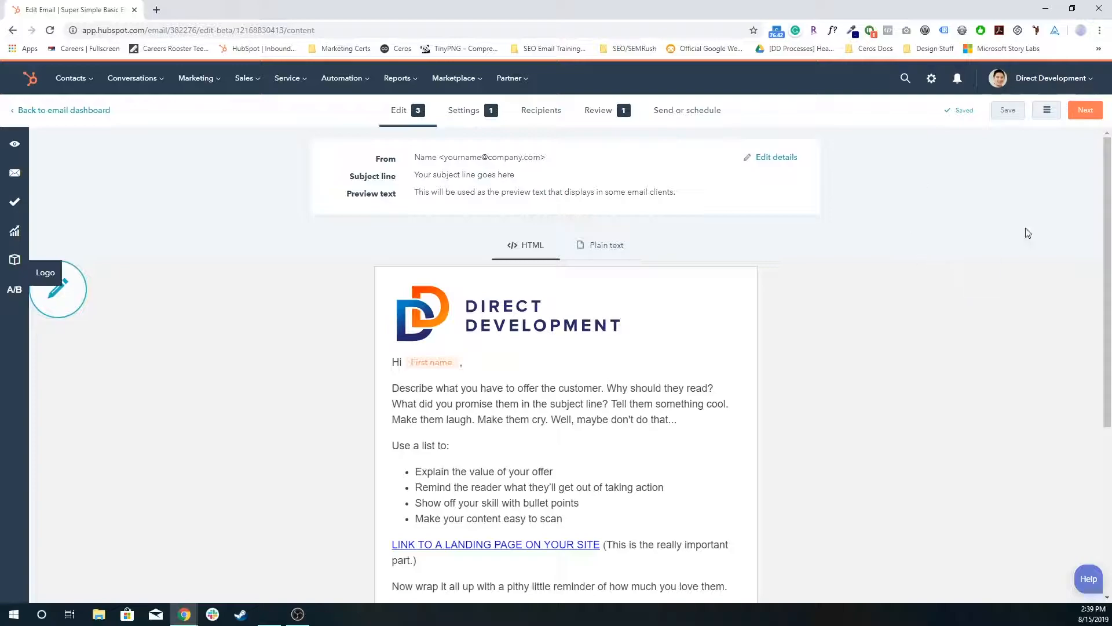
Step: View the email's saved revisions, close them without restoring any, and look over the email content again
left_click(1047, 111)
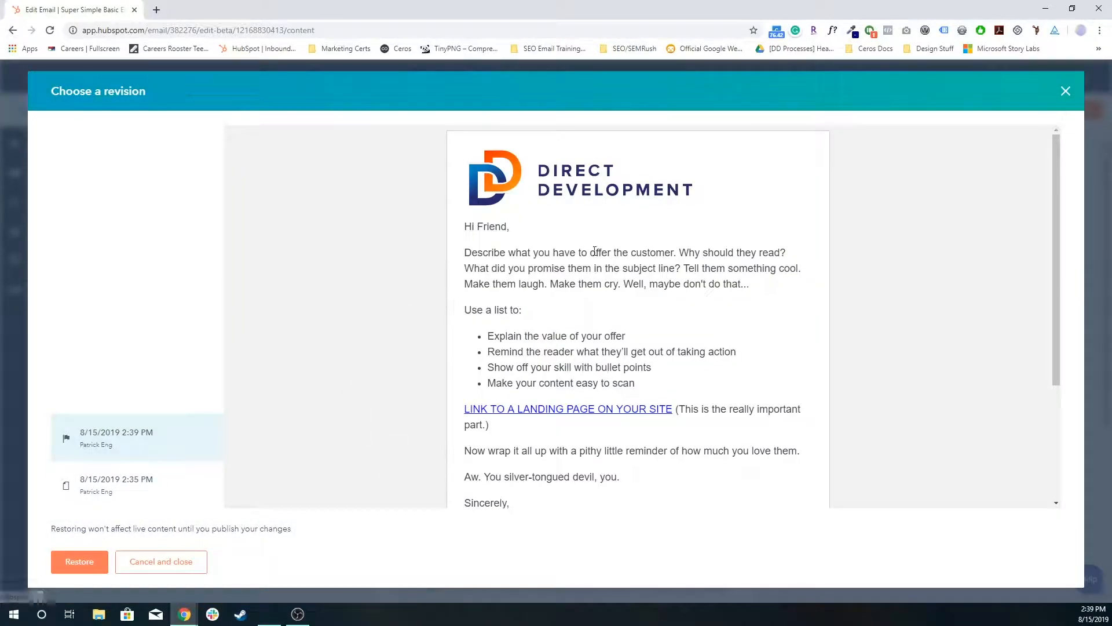
left_click(1065, 92)
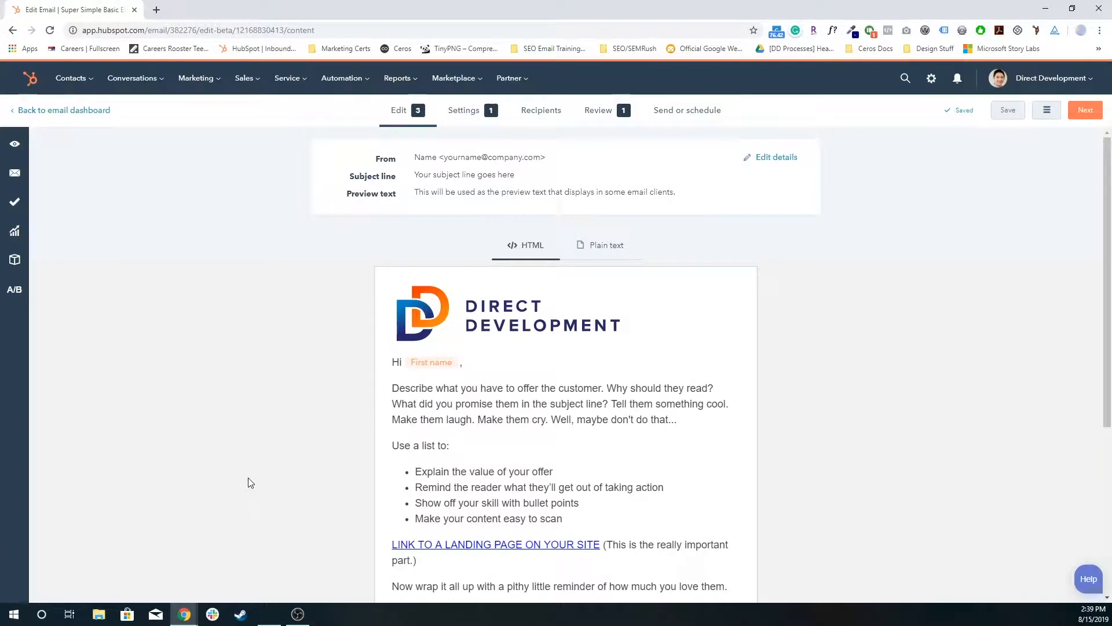
scroll(529, 388, "down", 4)
scroll(527, 397, "up", 2)
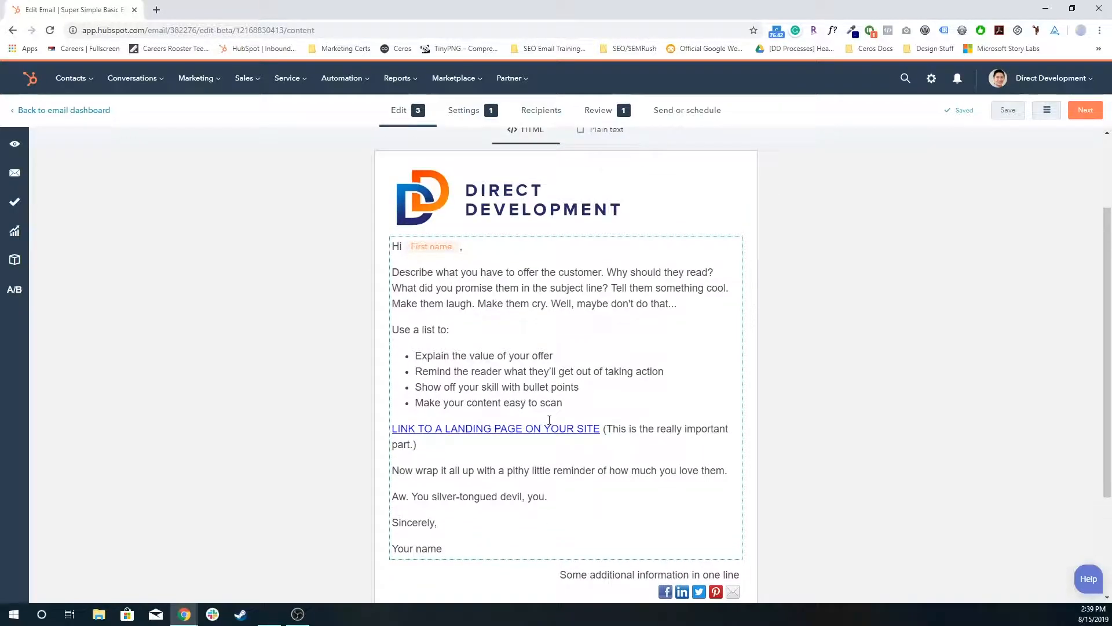
Step: Look over the email's content and sender details once more and return to the email dashboard
left_click(497, 349)
left_click(174, 324)
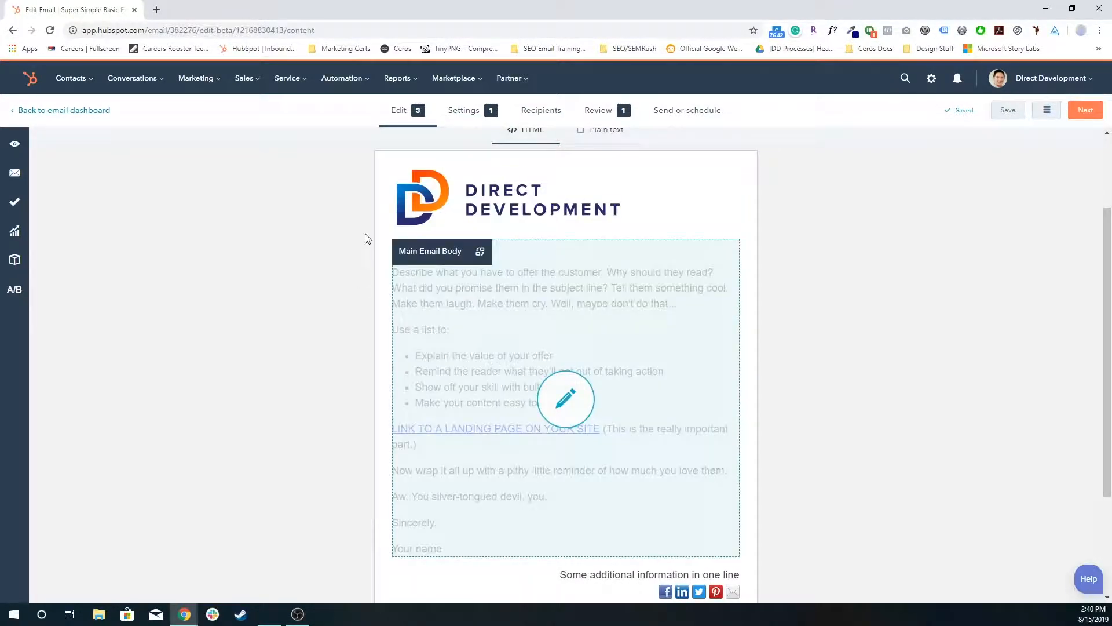
scroll(588, 260, "down", 3)
scroll(588, 261, "up", 4)
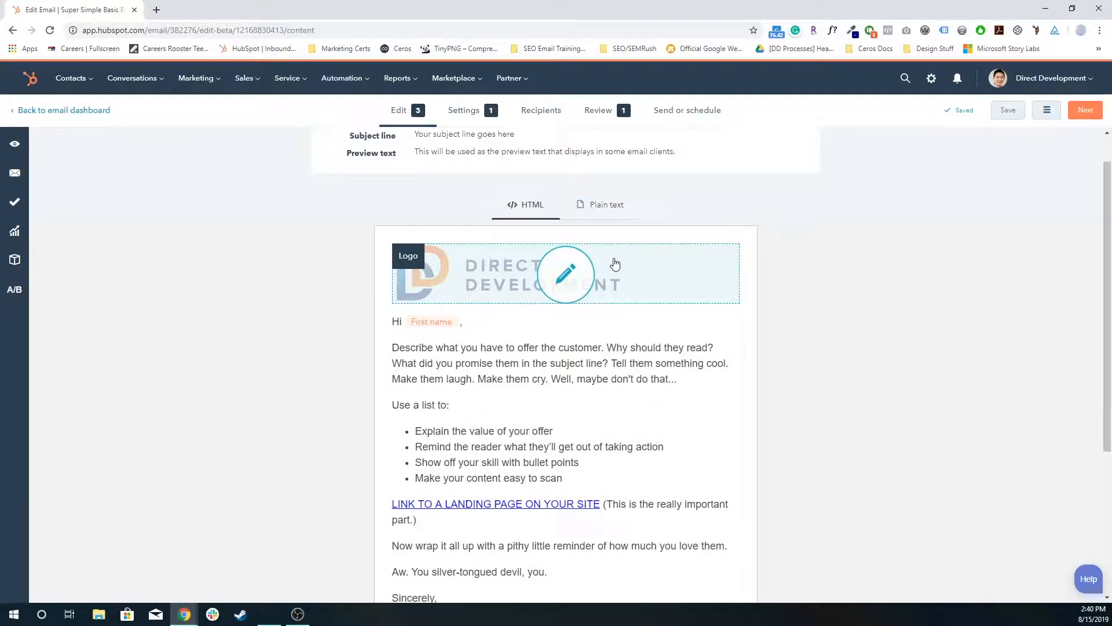
scroll(616, 264, "up", 1)
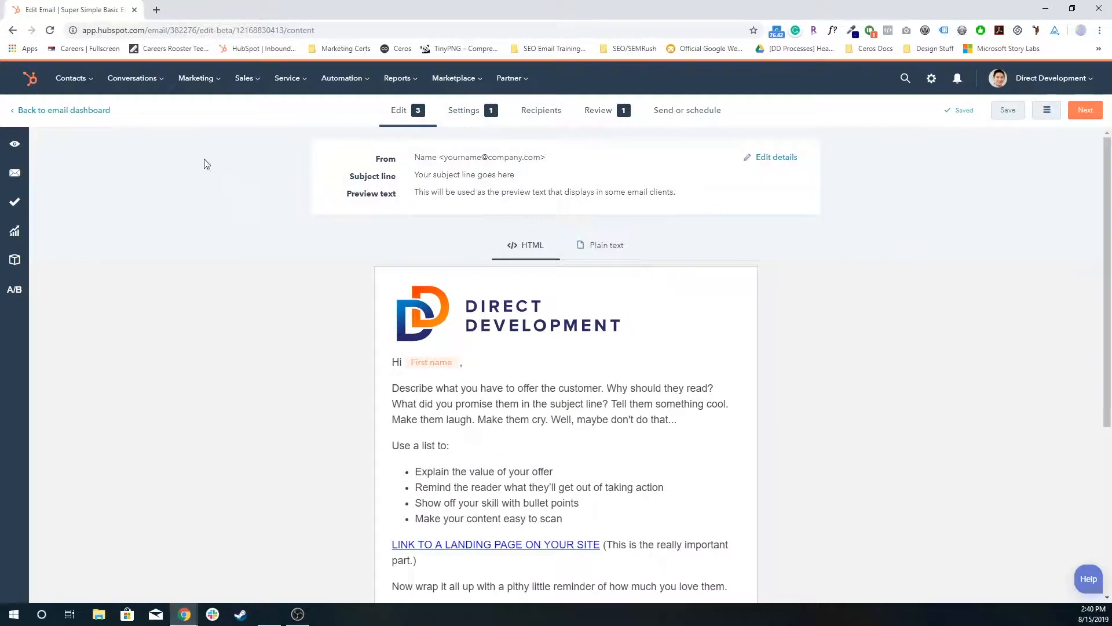
left_click(103, 111)
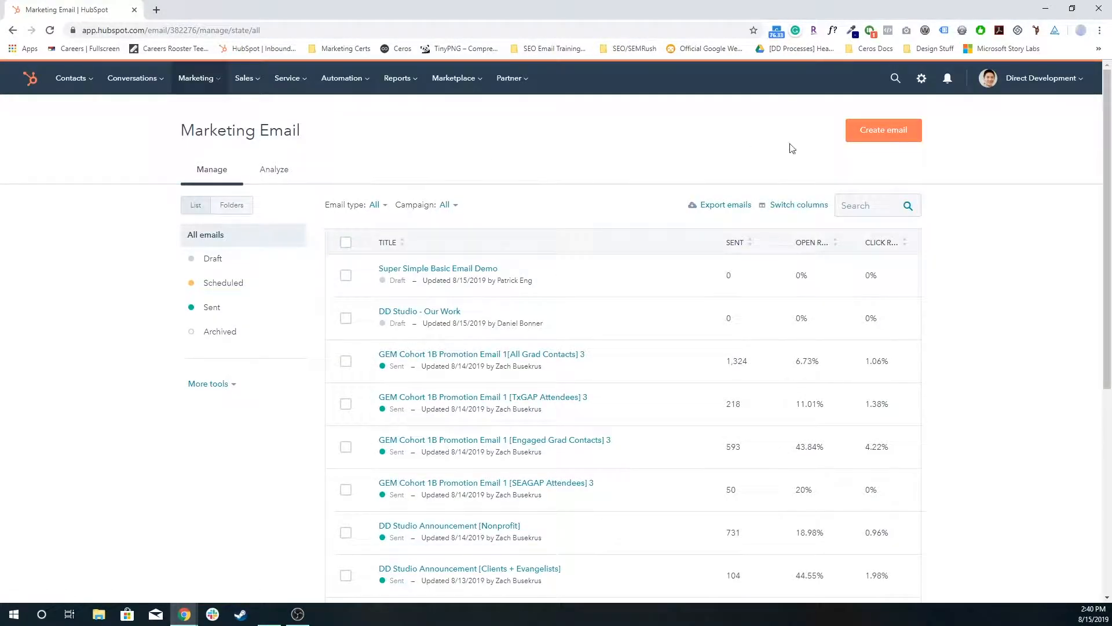
left_click(905, 133)
left_click(571, 224)
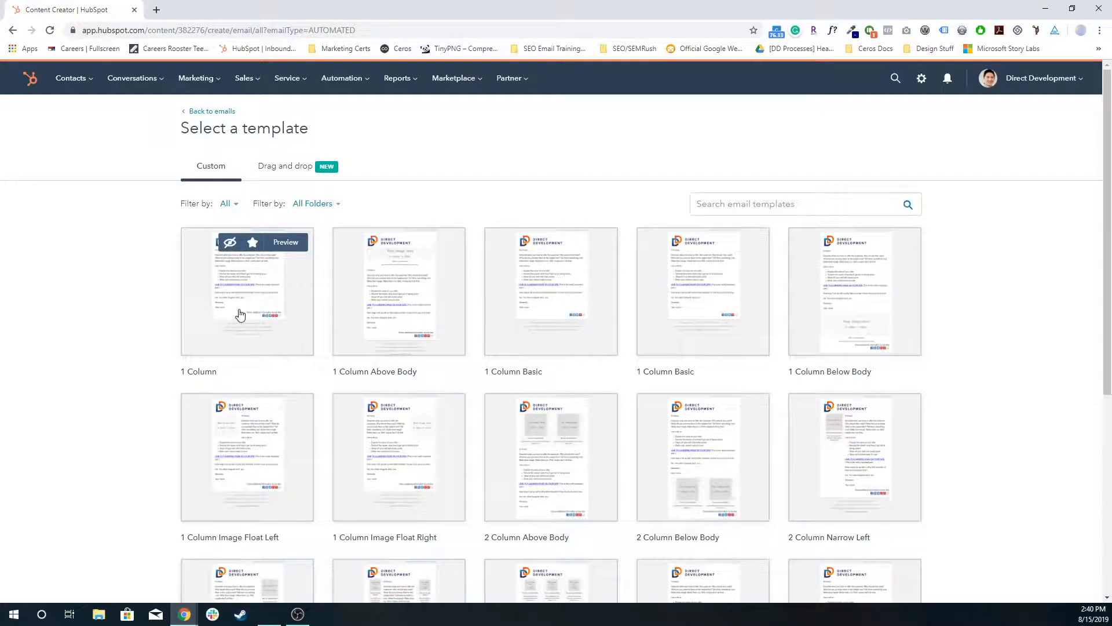
left_click(241, 314)
type("SUer")
key("BackSpace")
key("BackSpace")
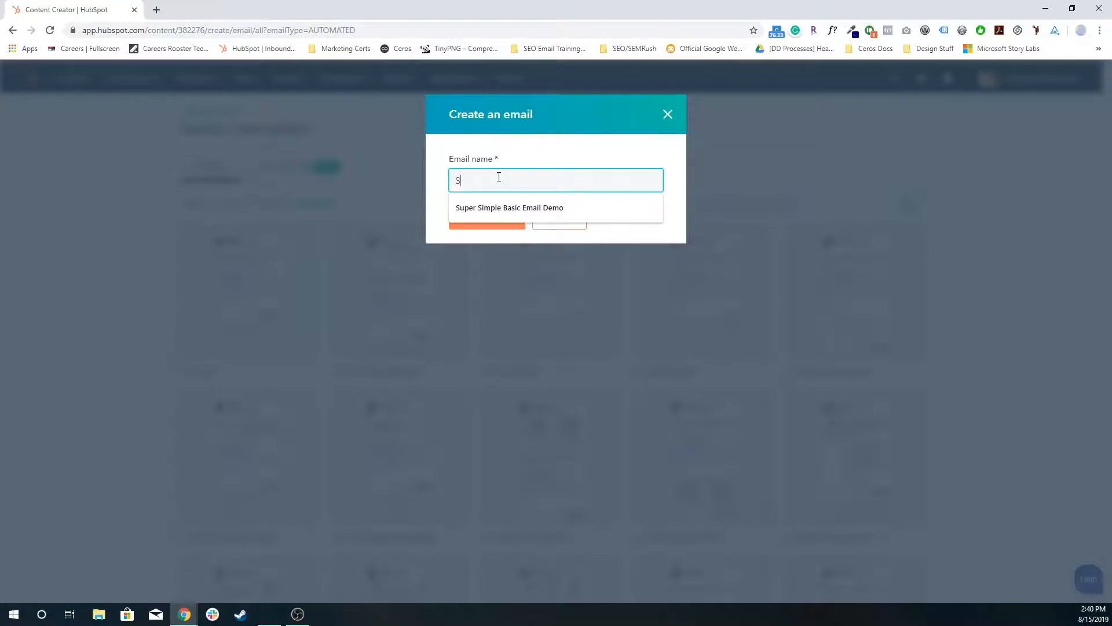
key("Down")
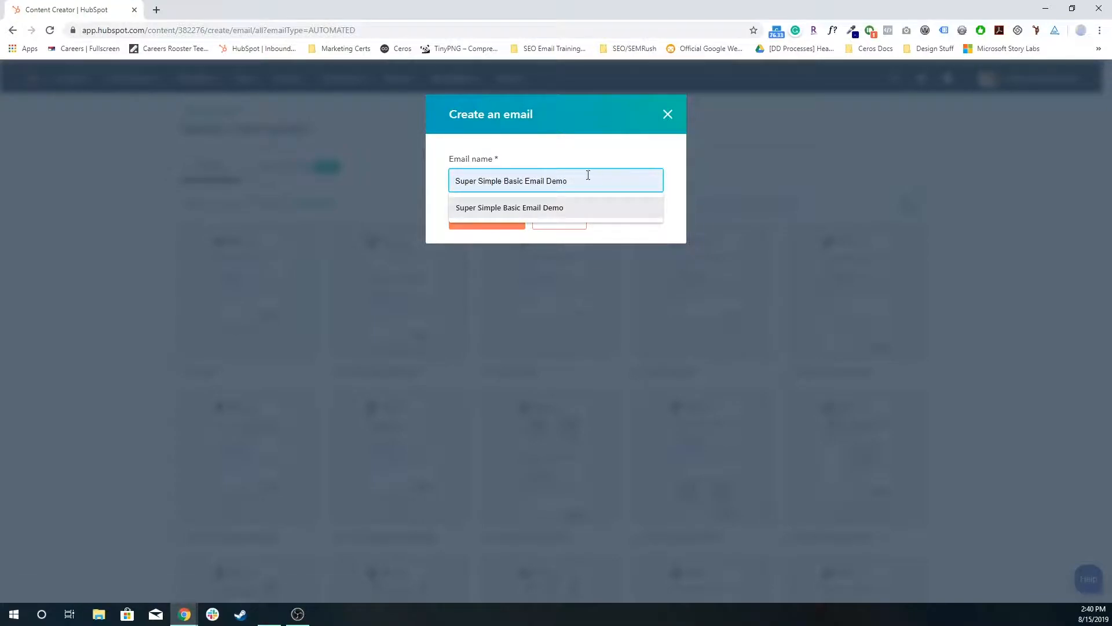
key("Escape")
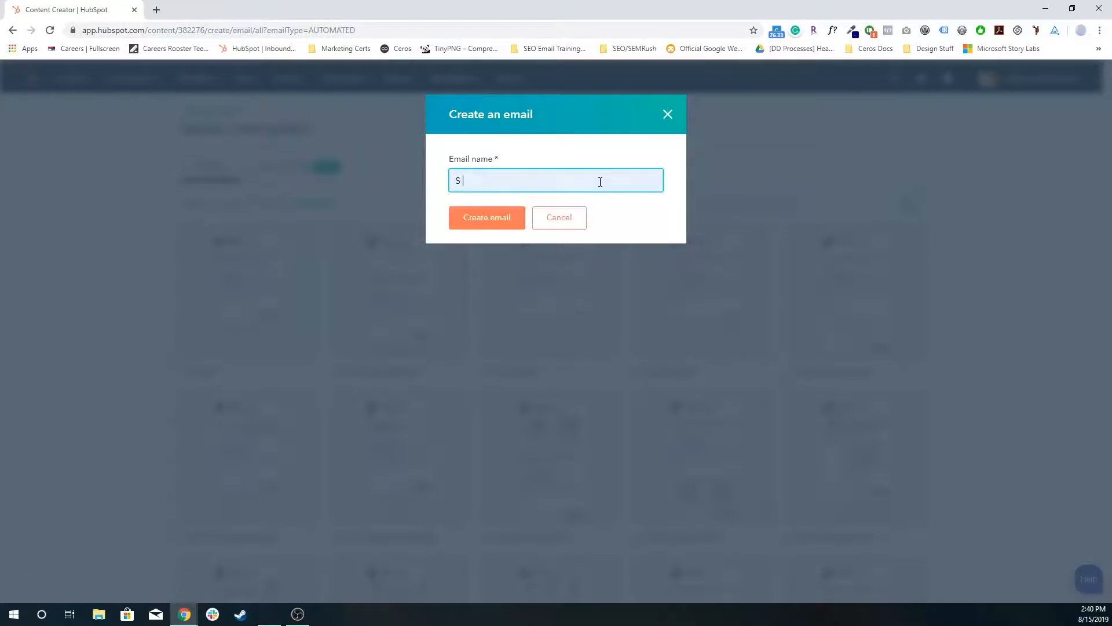
left_click(506, 180)
type("u")
left_click(576, 204)
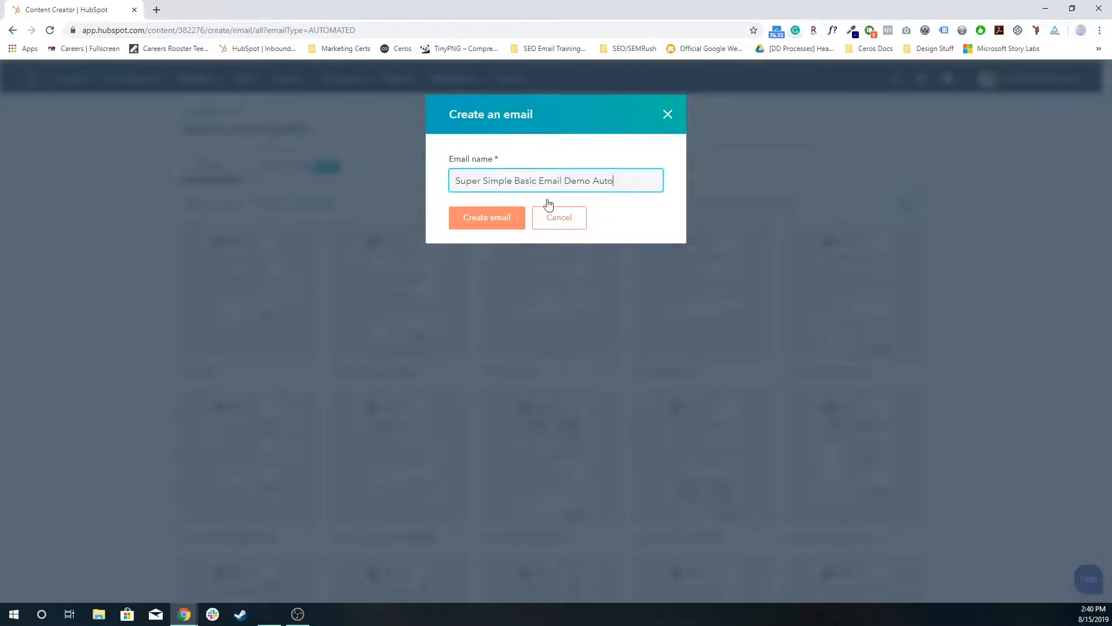
left_click(668, 115)
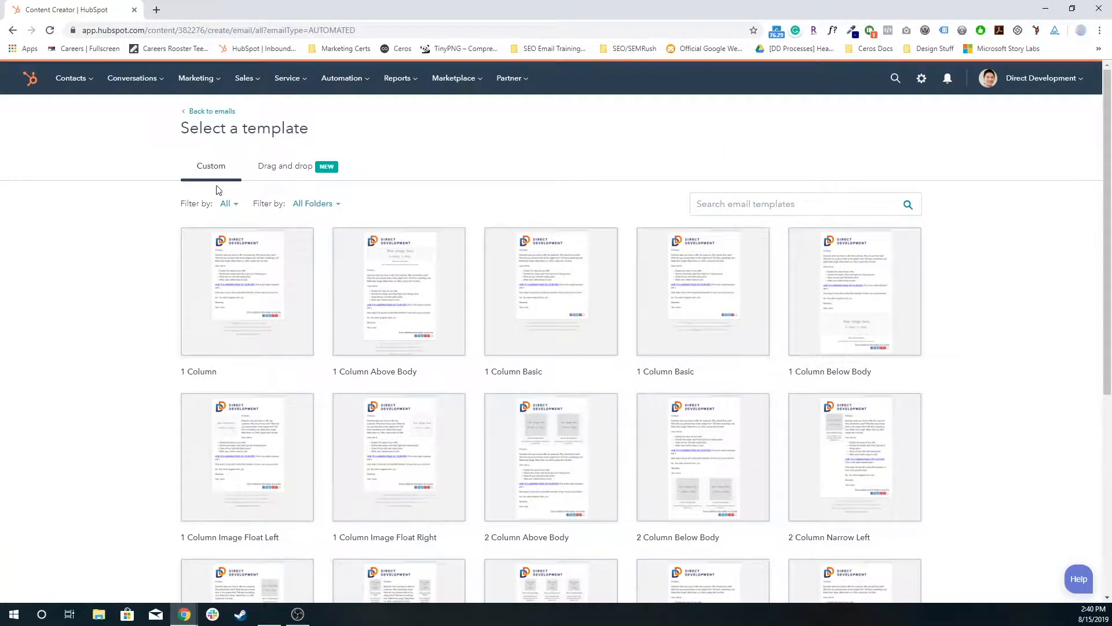
left_click(215, 111)
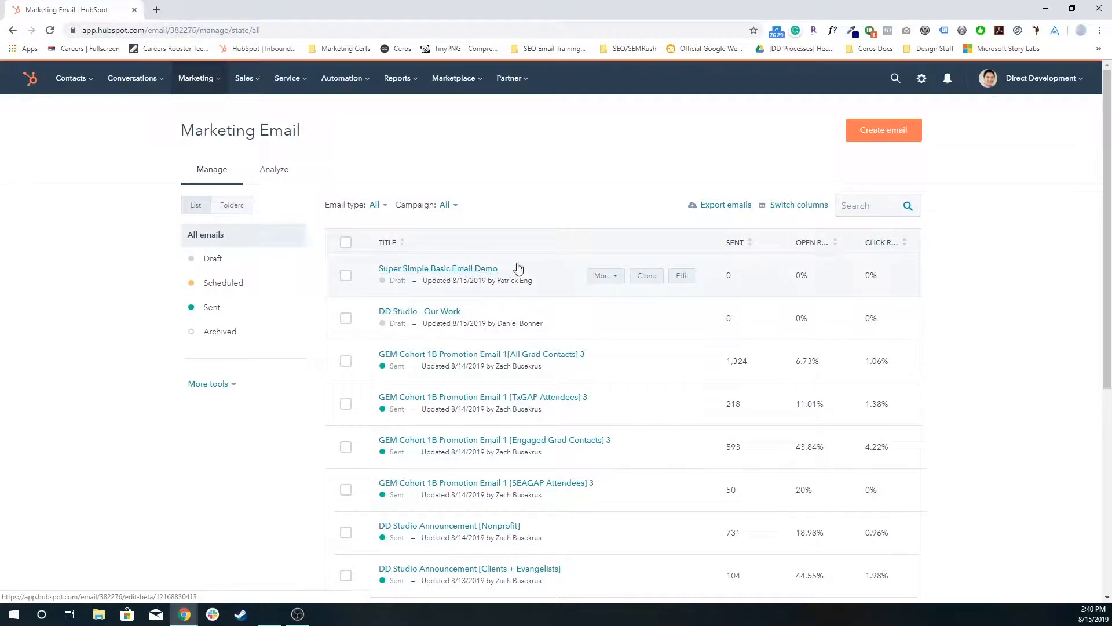
Step: Clone the Super Simple Basic Email Demo email into the classic editor
left_click(606, 276)
left_click(641, 280)
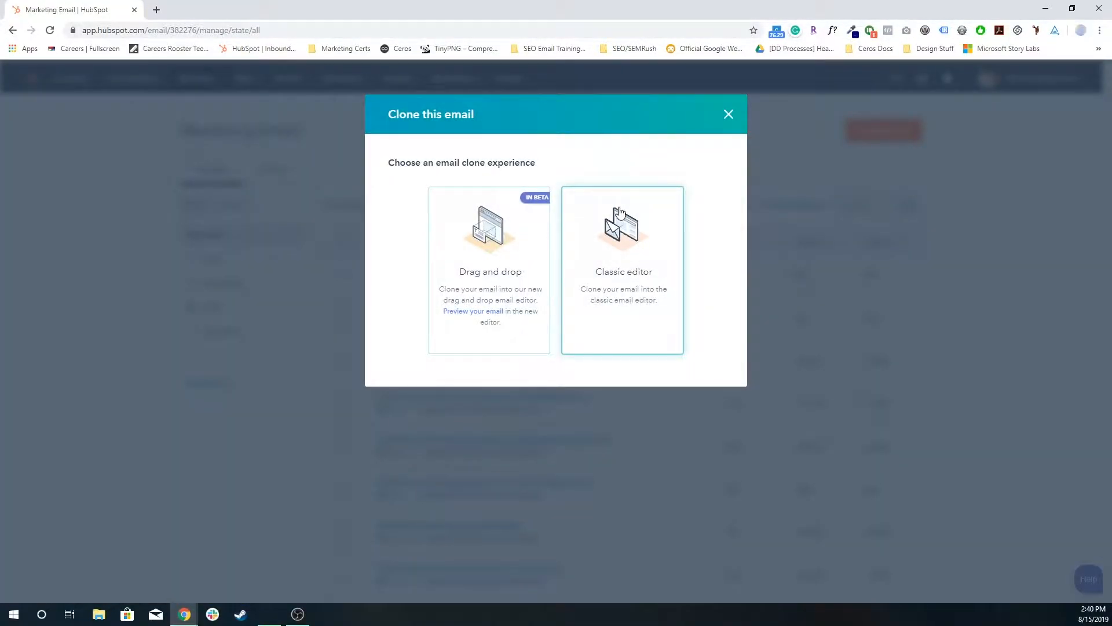
left_click(619, 214)
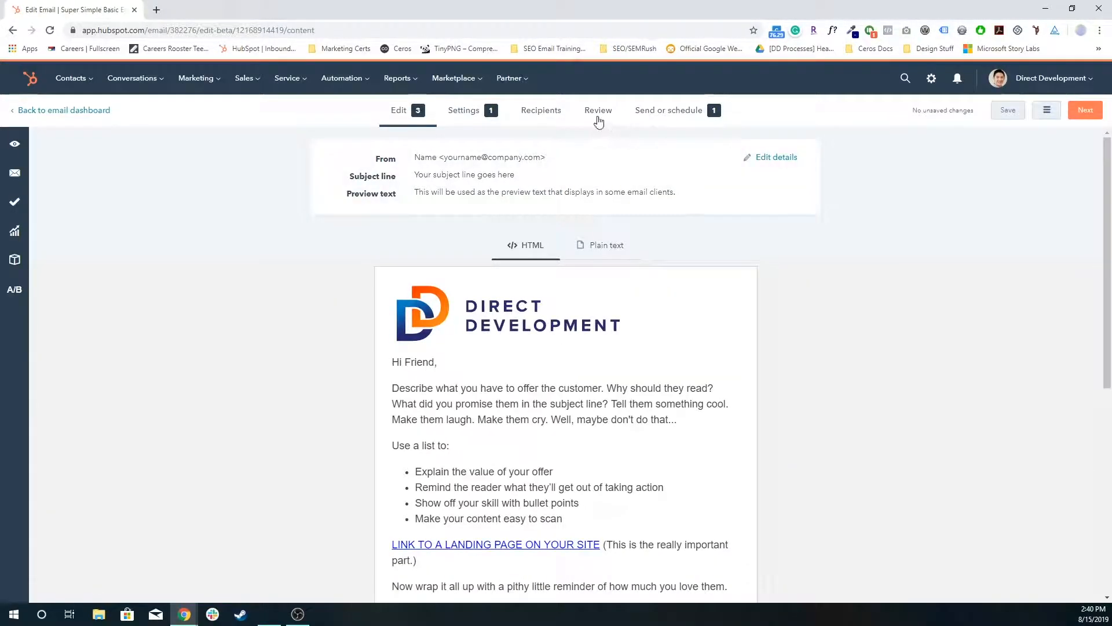
Step: Set the cloned email's recipients option to Save for automation and return to the email dashboard
left_click(597, 112)
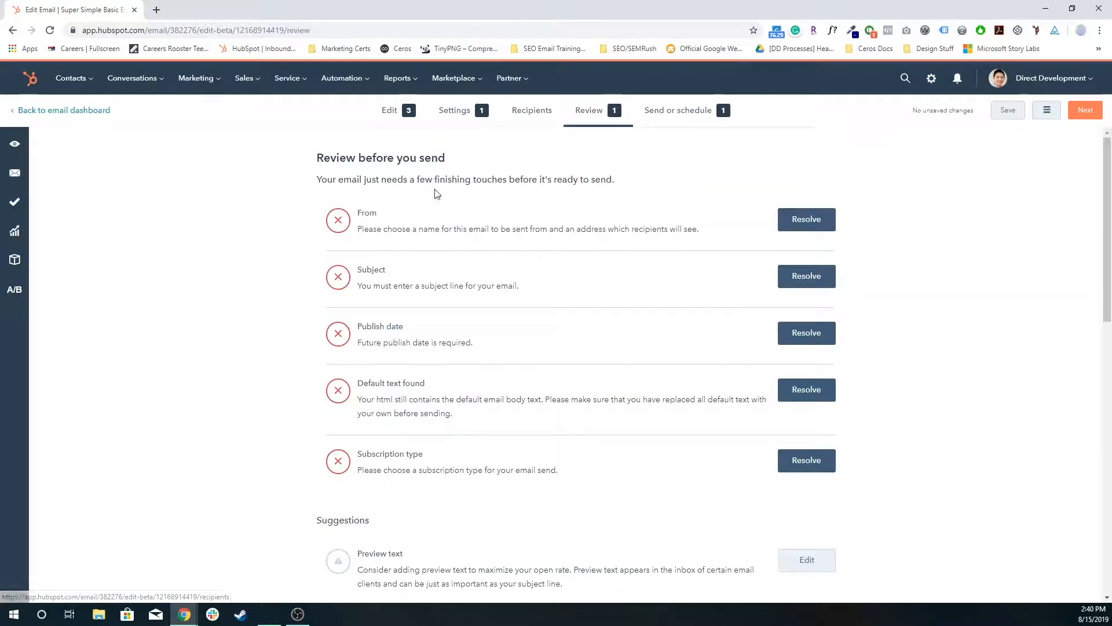
left_click(519, 110)
left_click(473, 187)
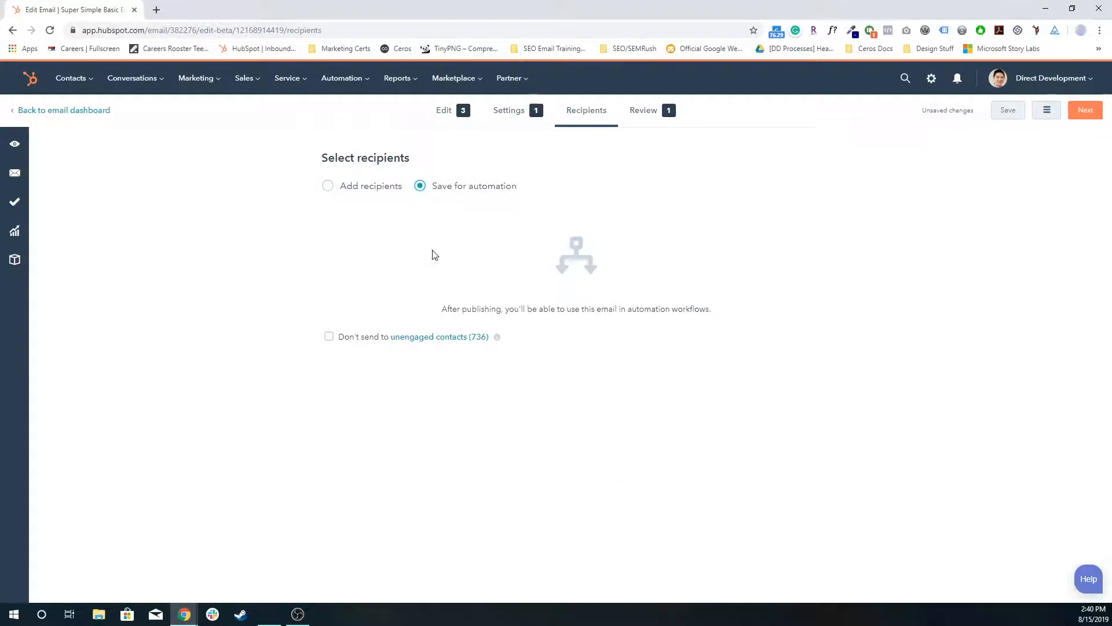
left_click(352, 187)
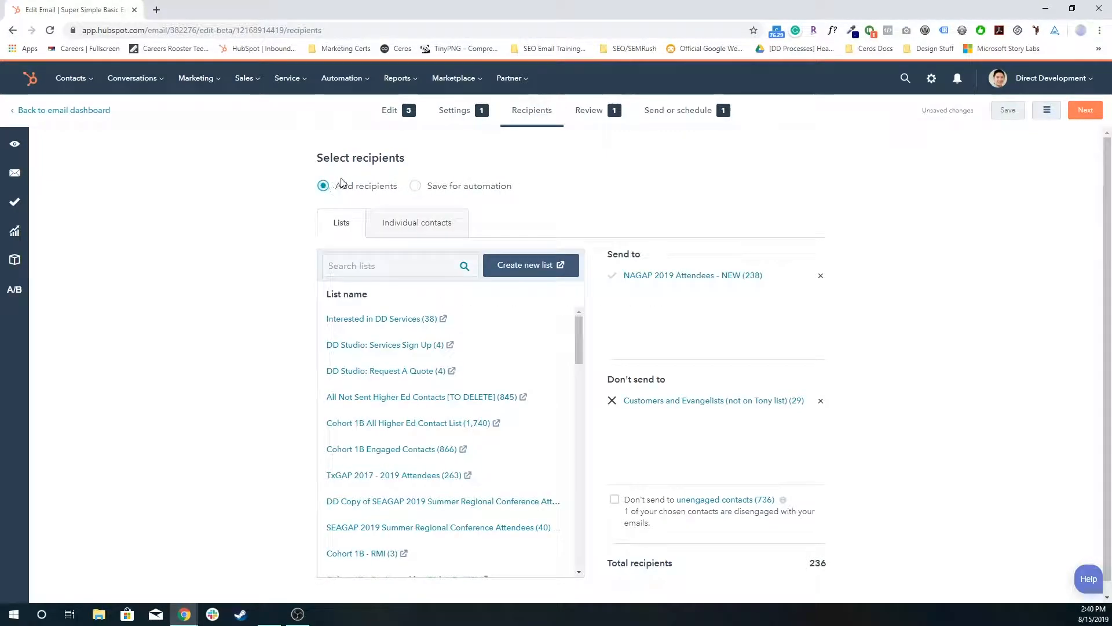
left_click(418, 186)
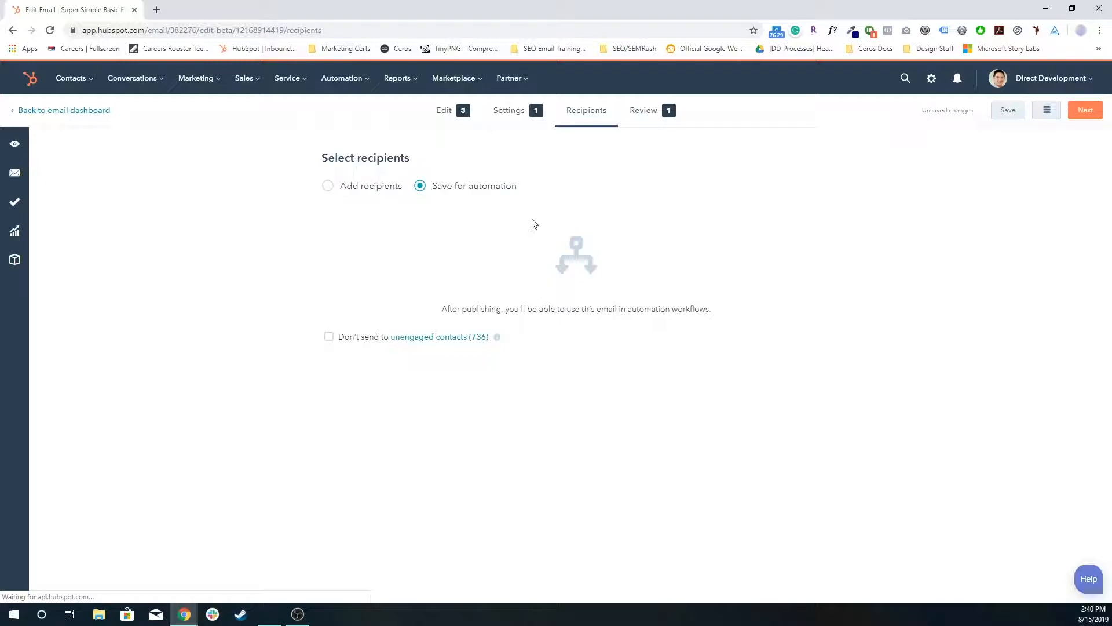
left_click(102, 111)
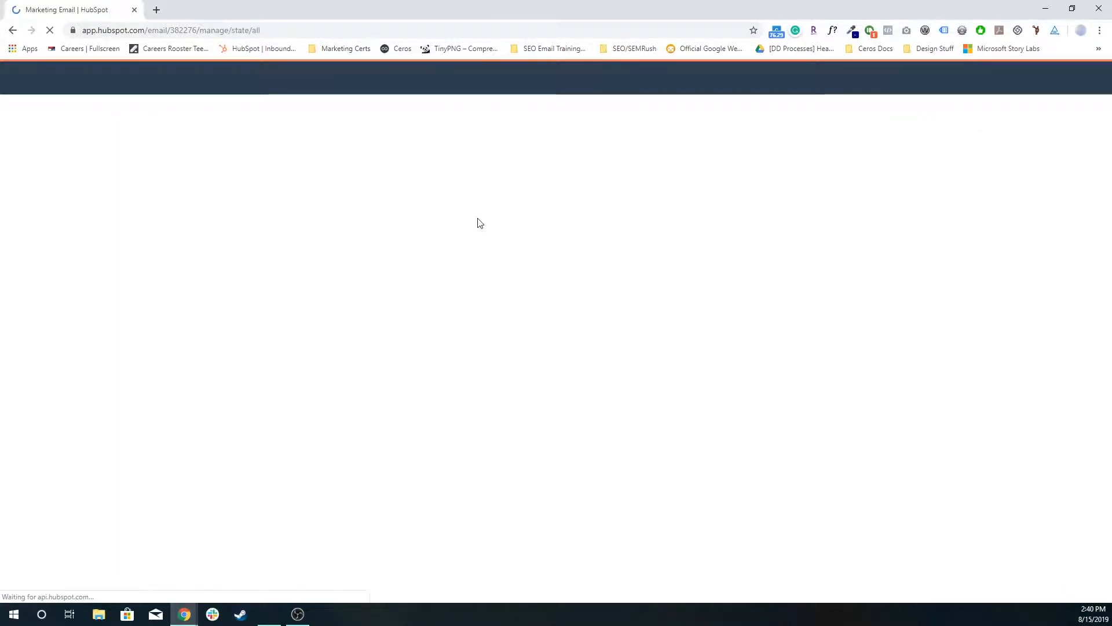
Step: Set the original Super Simple Basic Email Demo to Save for automation and leave the editor for the email dashboard
left_click(462, 325)
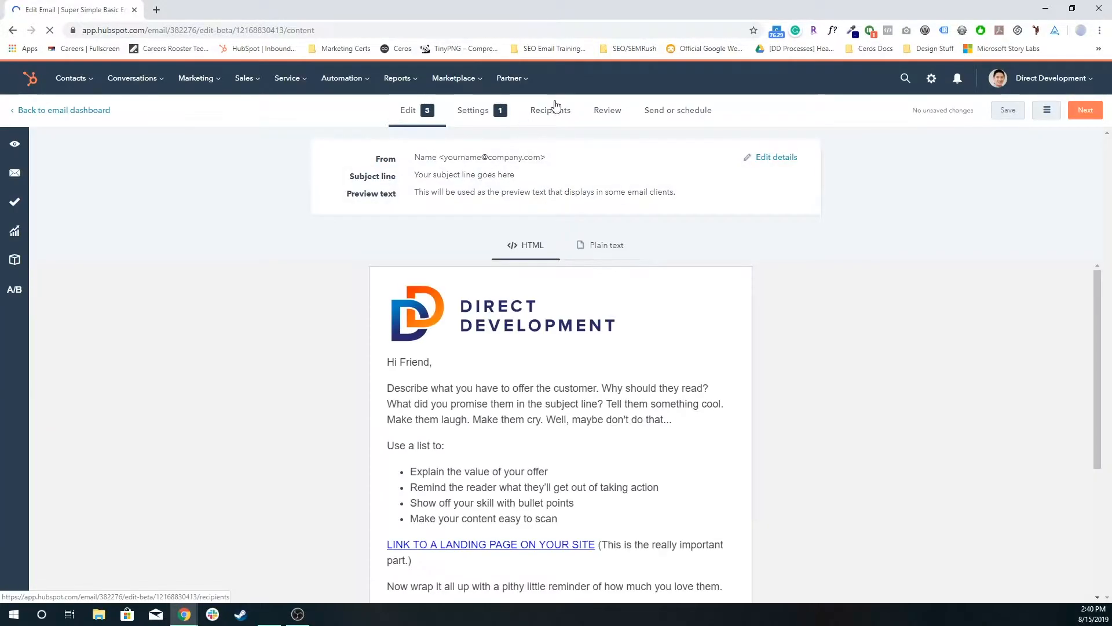
left_click(555, 106)
left_click(446, 186)
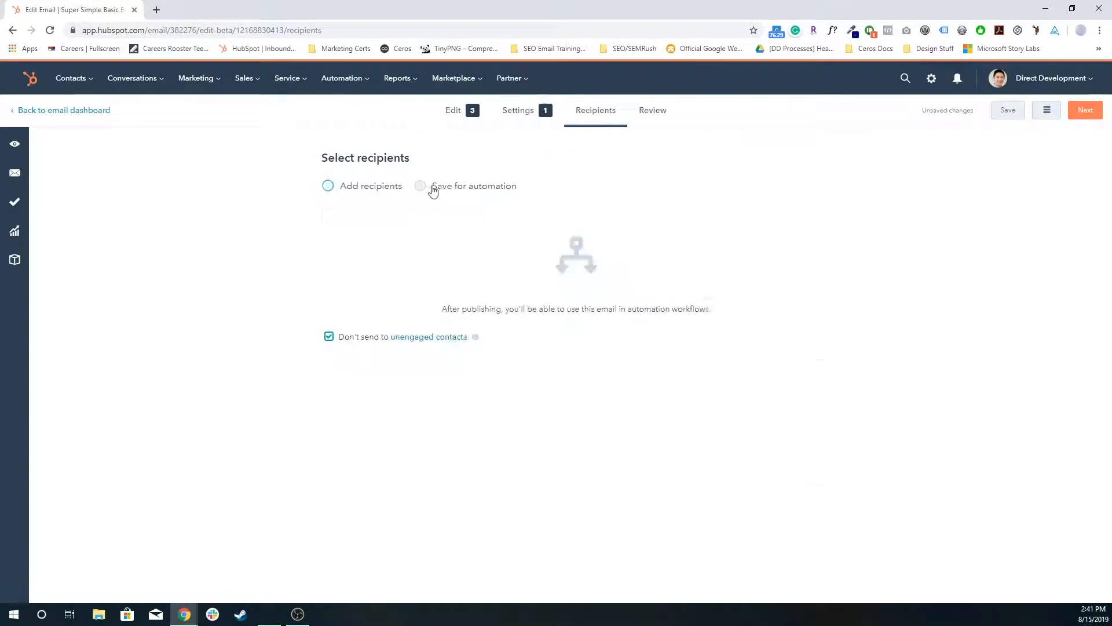
left_click(86, 115)
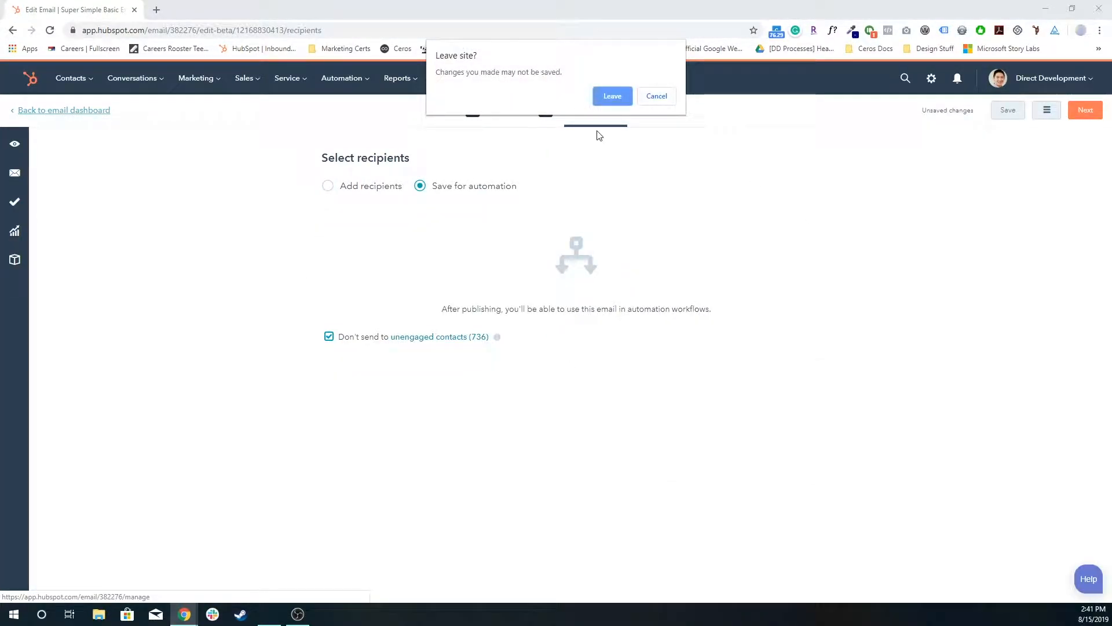
left_click(612, 98)
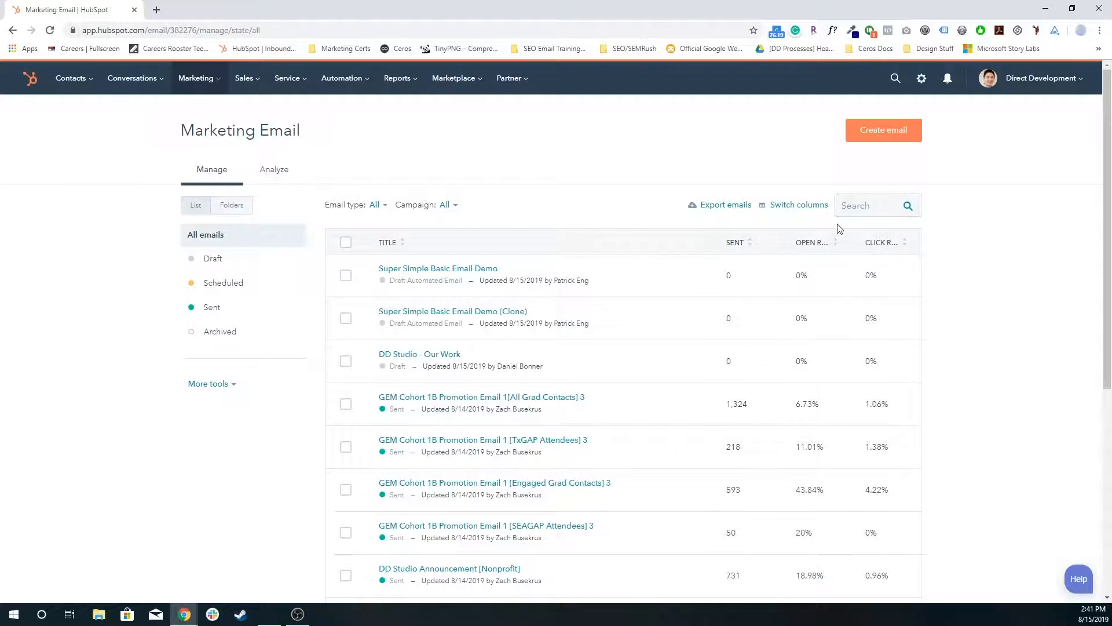
Step: Start a new regular email and look through the available drag-and-drop templates
left_click(908, 133)
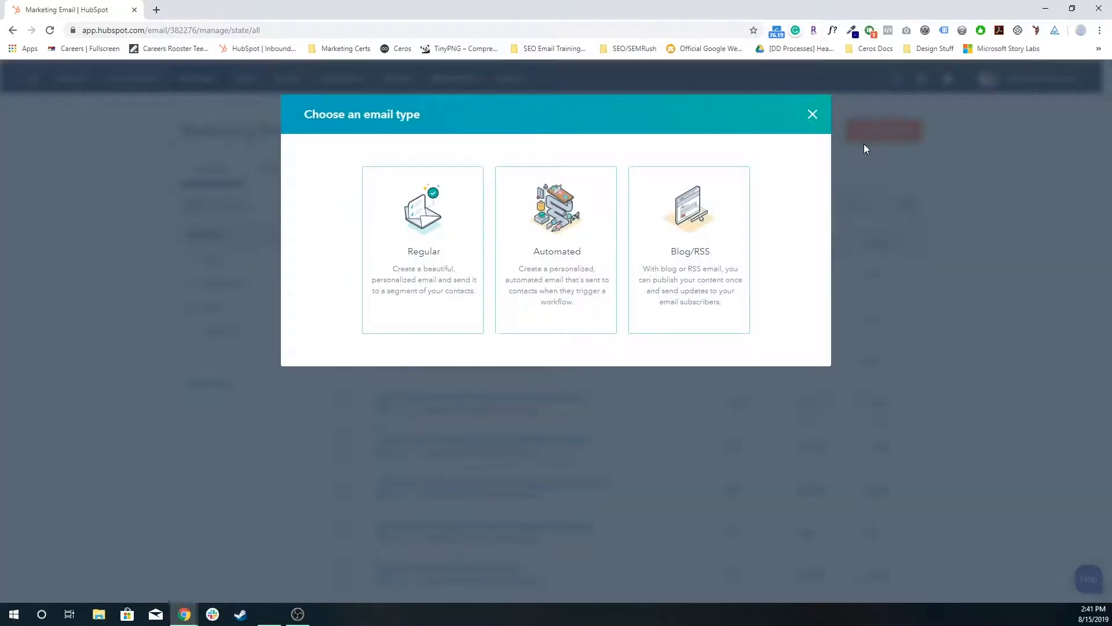
left_click(431, 253)
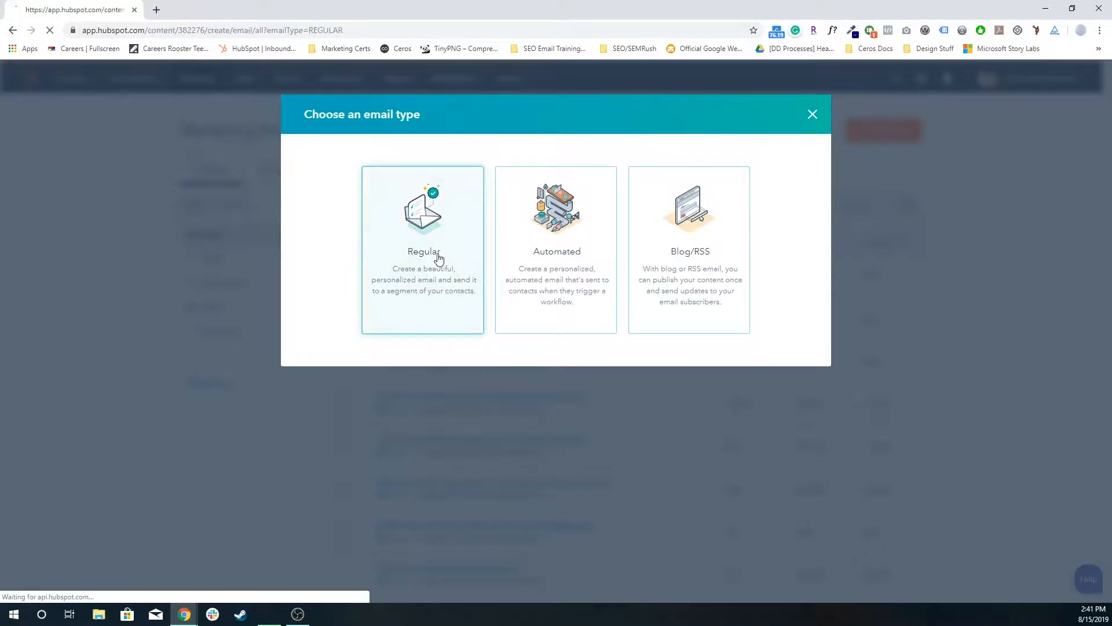
left_click(296, 166)
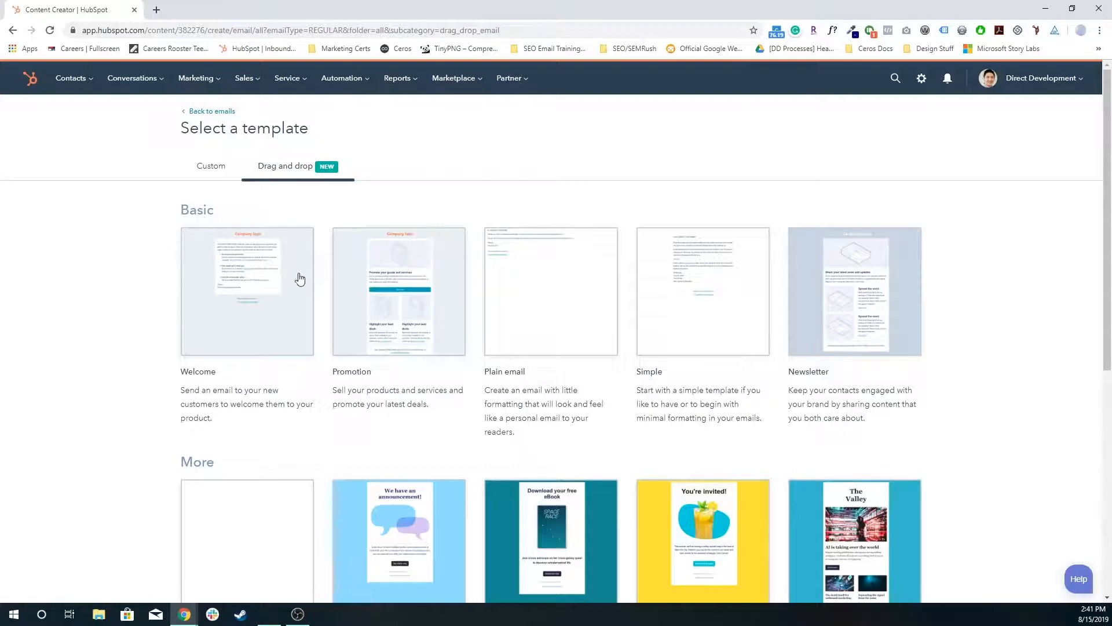
scroll(875, 360, "down", 4)
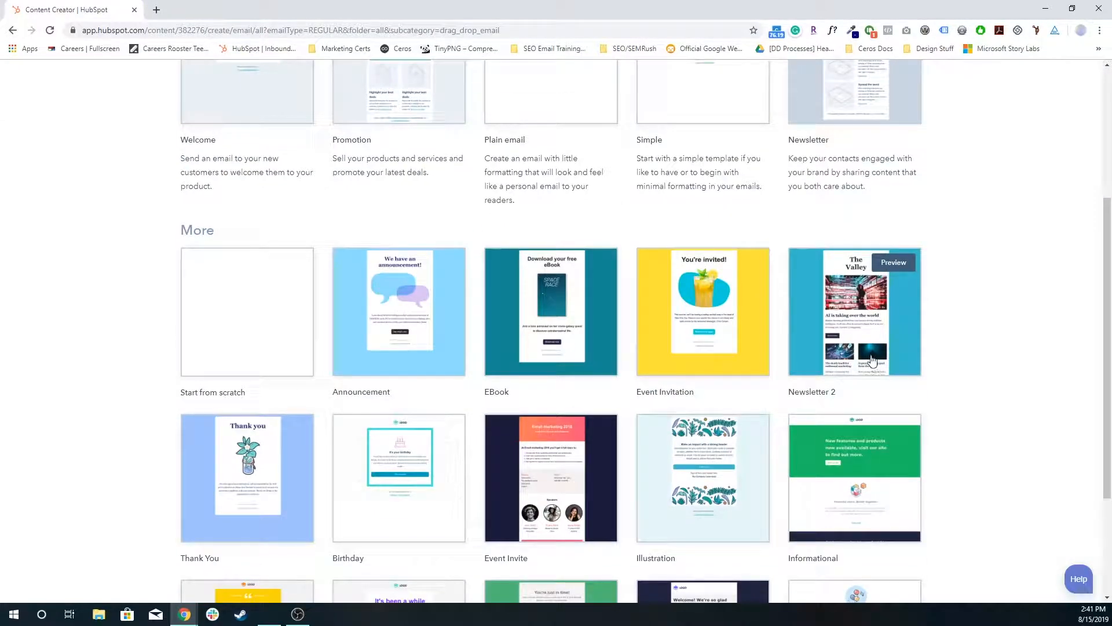
scroll(278, 359, "down", 3)
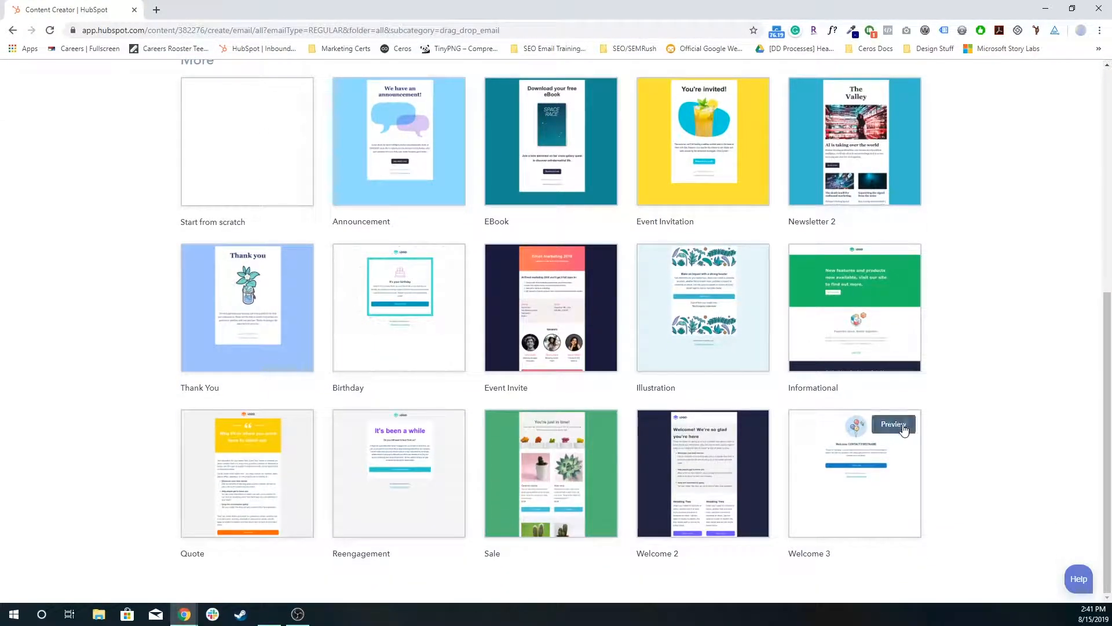
scroll(359, 352, "up", 7)
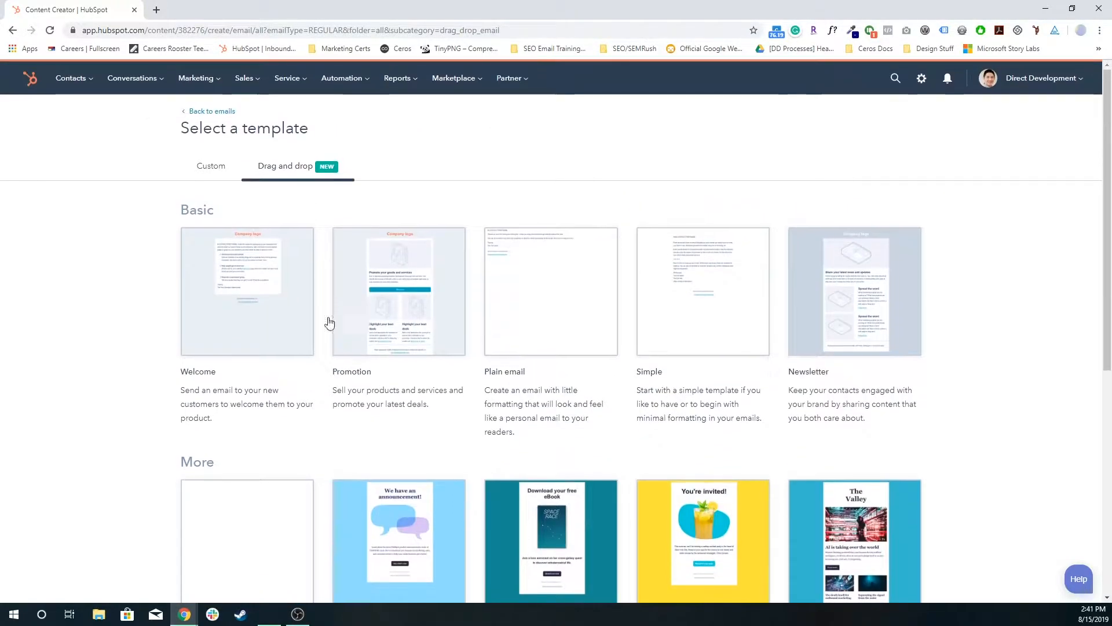
Step: Look through the custom templates for comparison, and create the email from the Simple drag-and-drop template
left_click(211, 167)
scroll(843, 384, "down", 1)
scroll(843, 384, "down", 6)
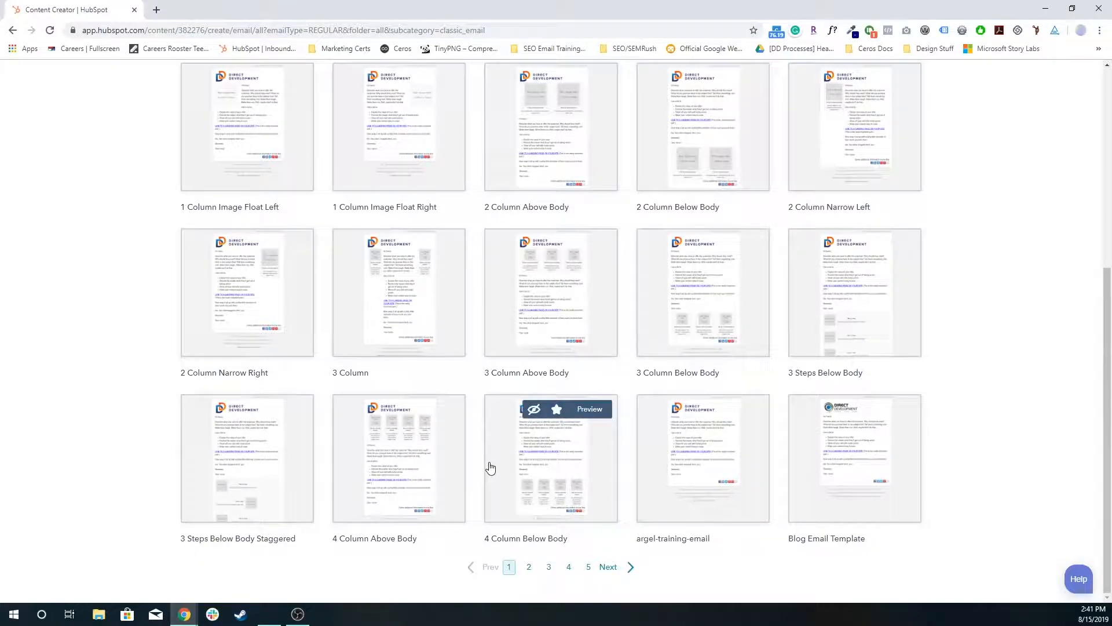
scroll(452, 484, "up", 6)
left_click(296, 168)
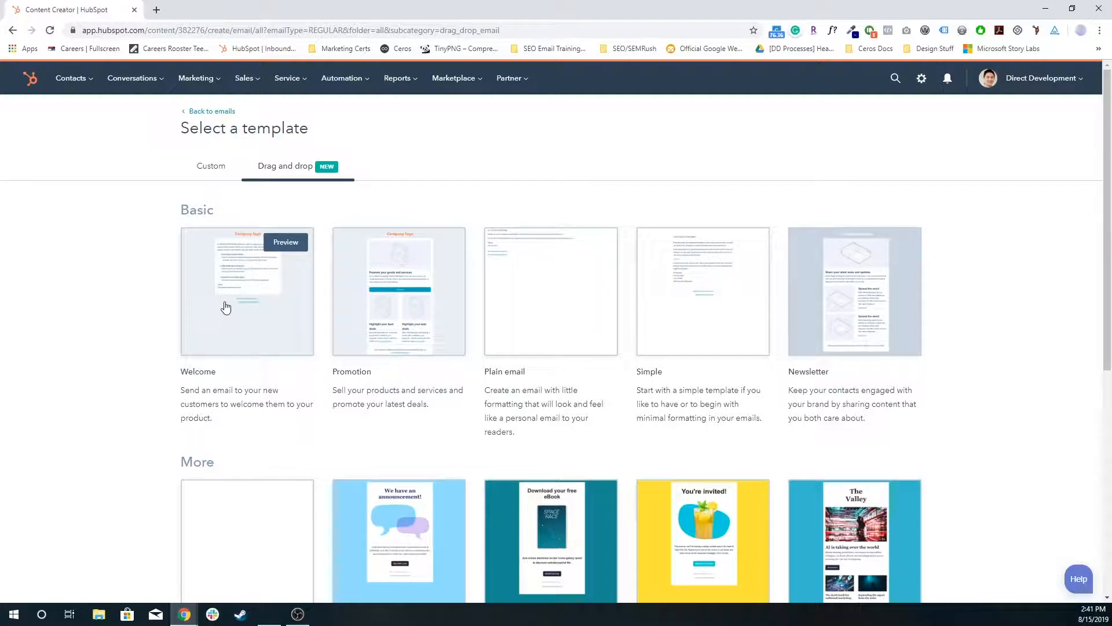
left_click(693, 313)
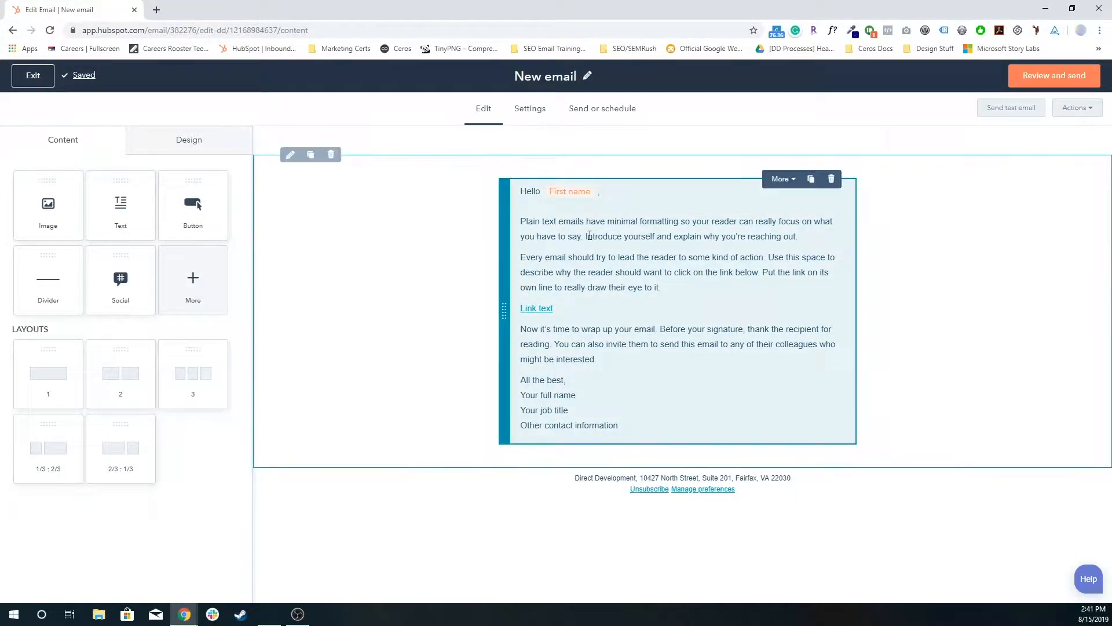
Step: Add a divider below the email's body text and format it with a Dashed line type and padding
left_click(590, 236)
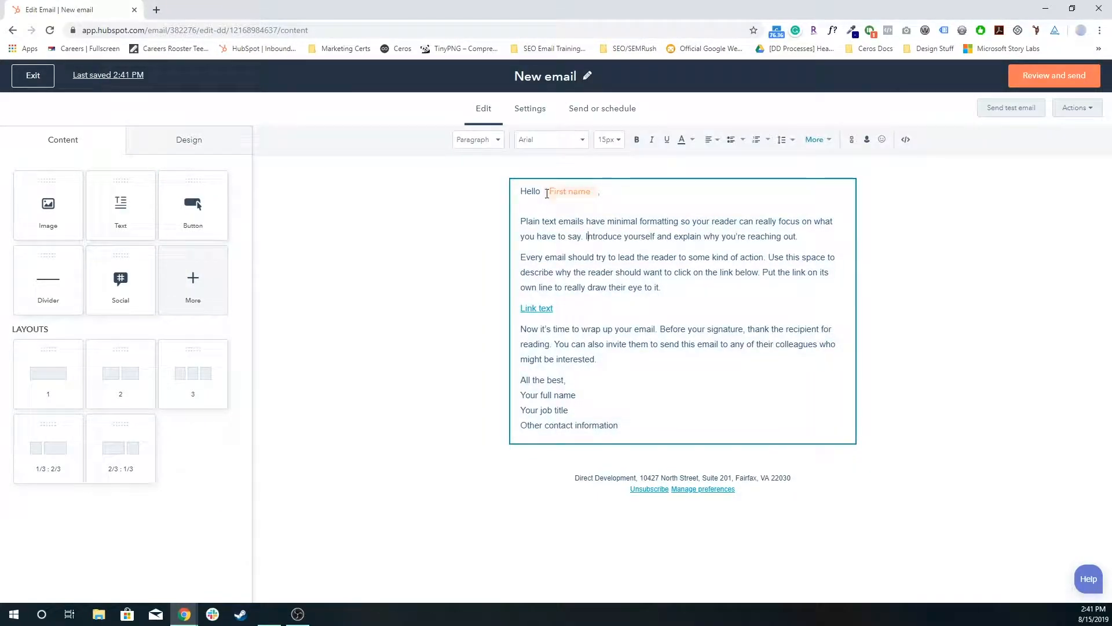
left_click_drag(47, 271, 576, 443)
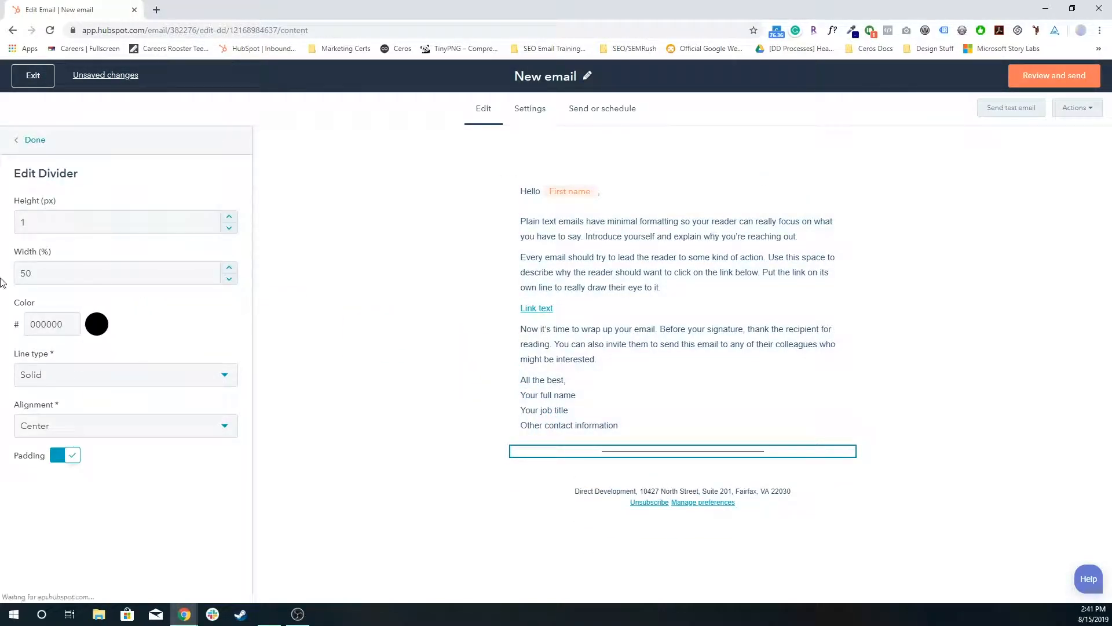
double_click(40, 214)
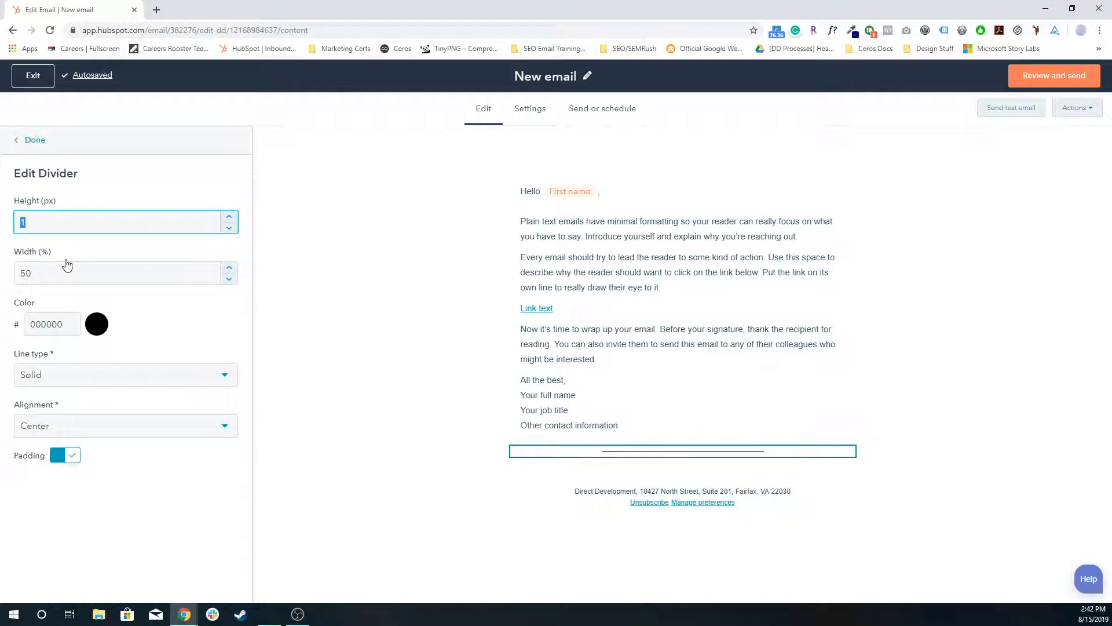
left_click(67, 381)
left_click(75, 435)
left_click(84, 376)
left_click(72, 461)
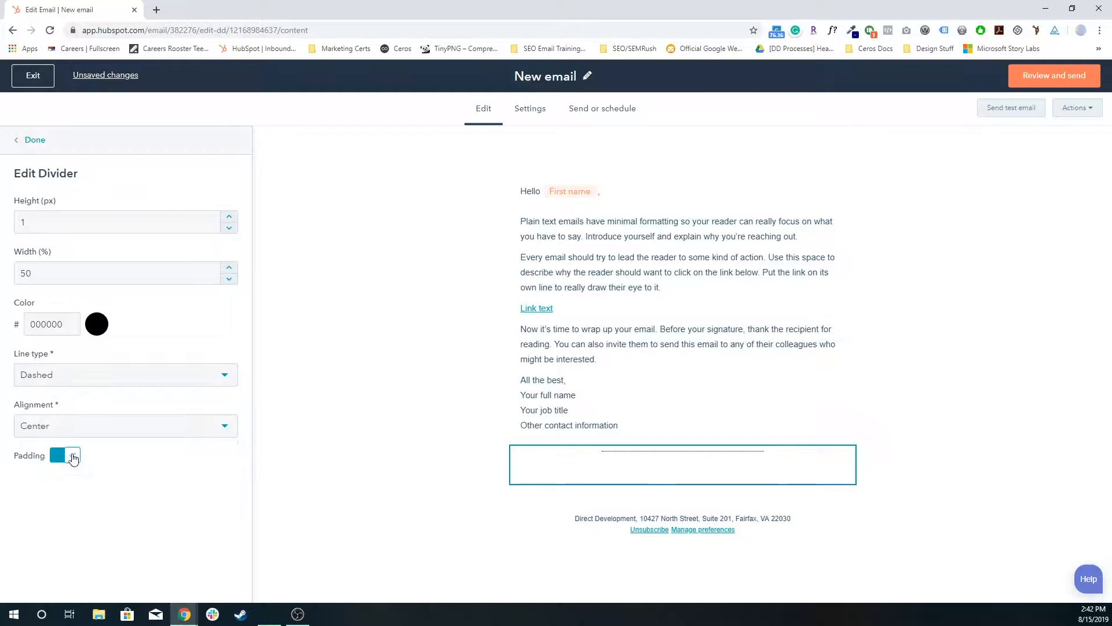
Step: Try Left alignment on the divider, return it to Center with padding on, and finish editing the divider
left_click(84, 434)
left_click(87, 459)
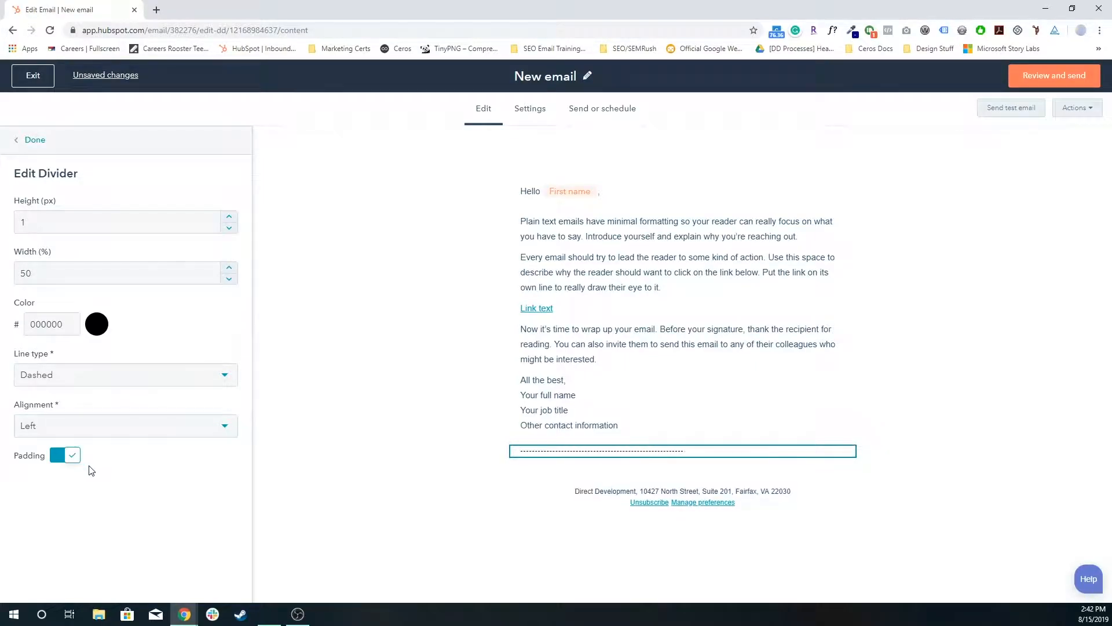
left_click(98, 428)
left_click(89, 484)
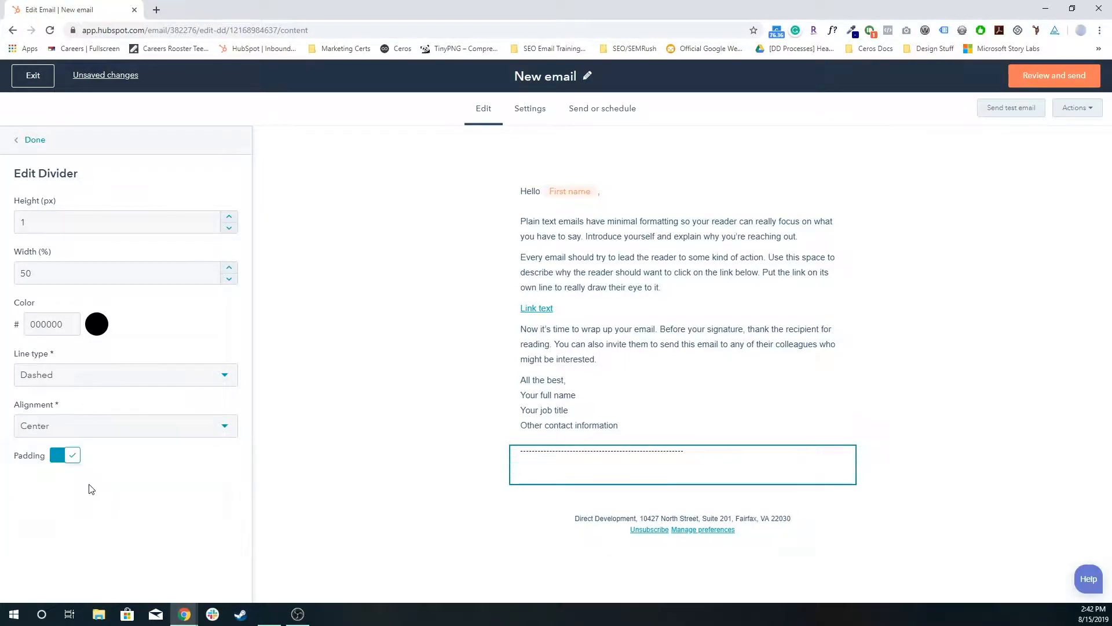
left_click(74, 455)
left_click(75, 456)
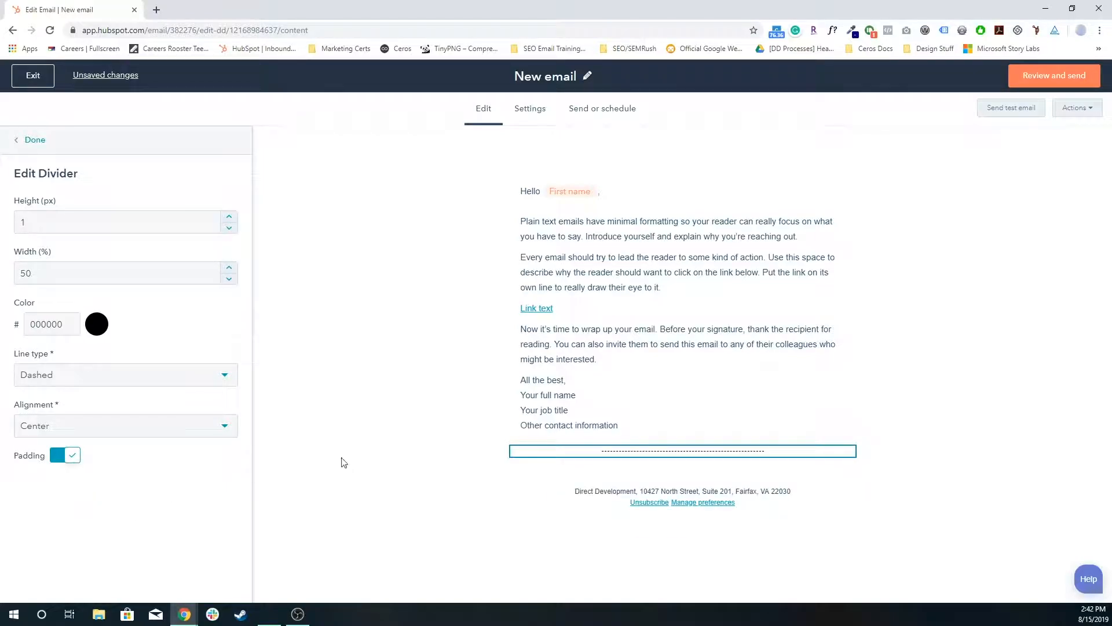
left_click(41, 150)
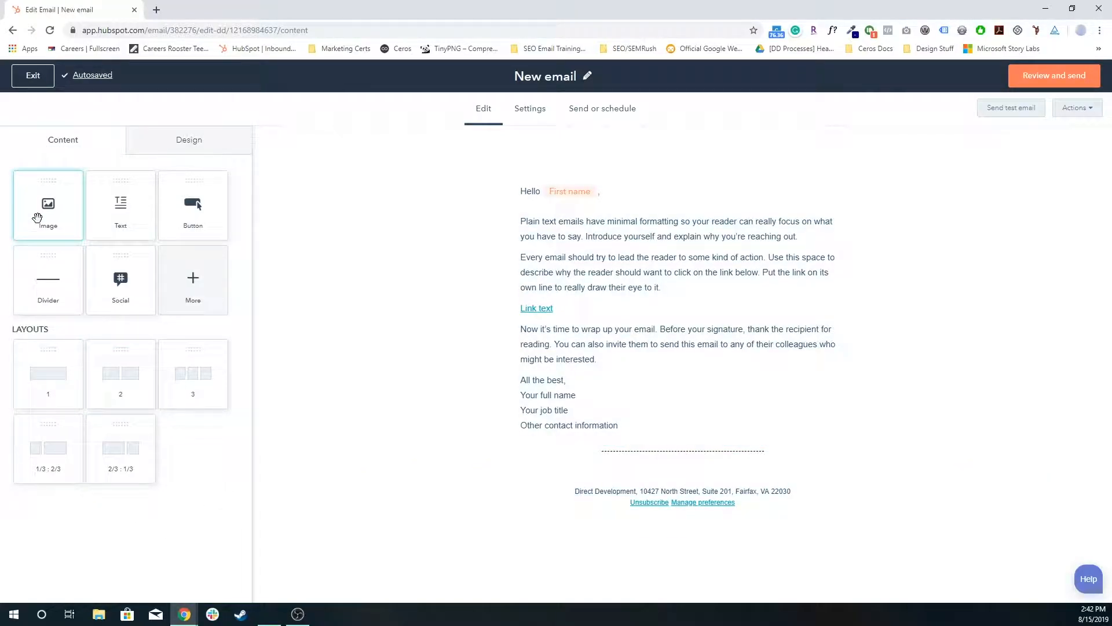
Step: Add an image block below the divider and insert the dark Studio logo banner from the recent images
left_click_drag(37, 218, 661, 455)
left_click(679, 510)
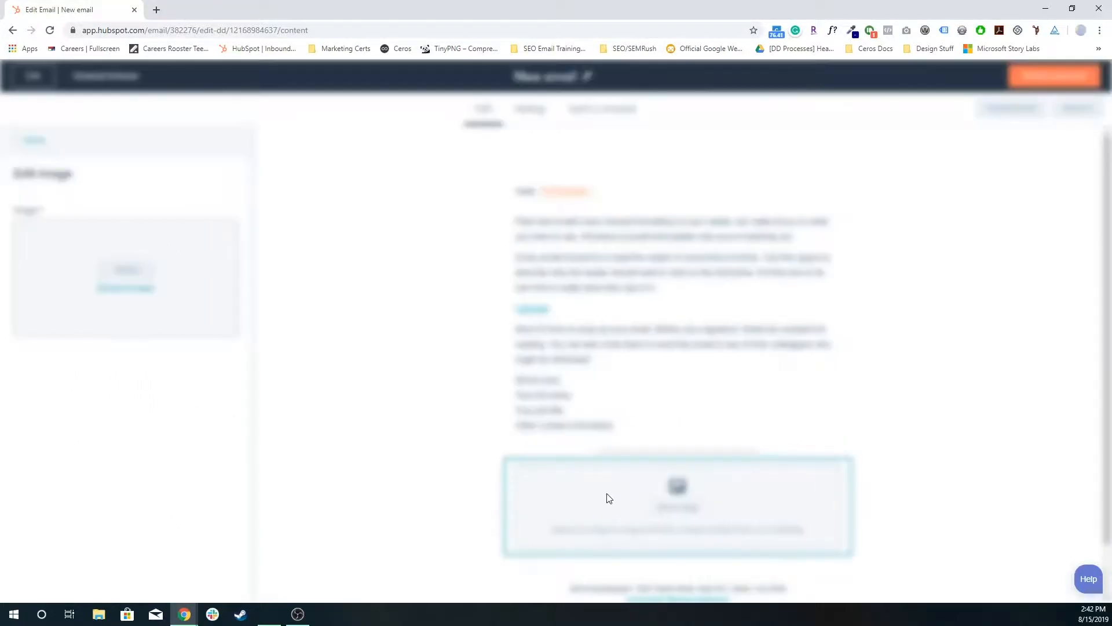
scroll(974, 371, "down", 5)
scroll(974, 372, "up", 3)
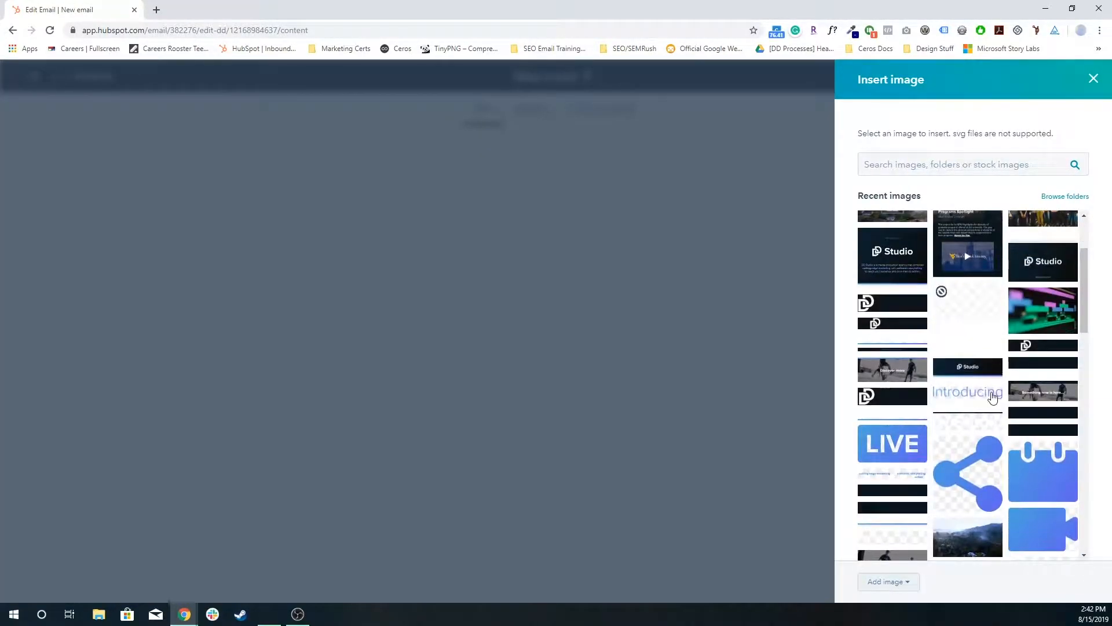
left_click(985, 376)
left_click(360, 453)
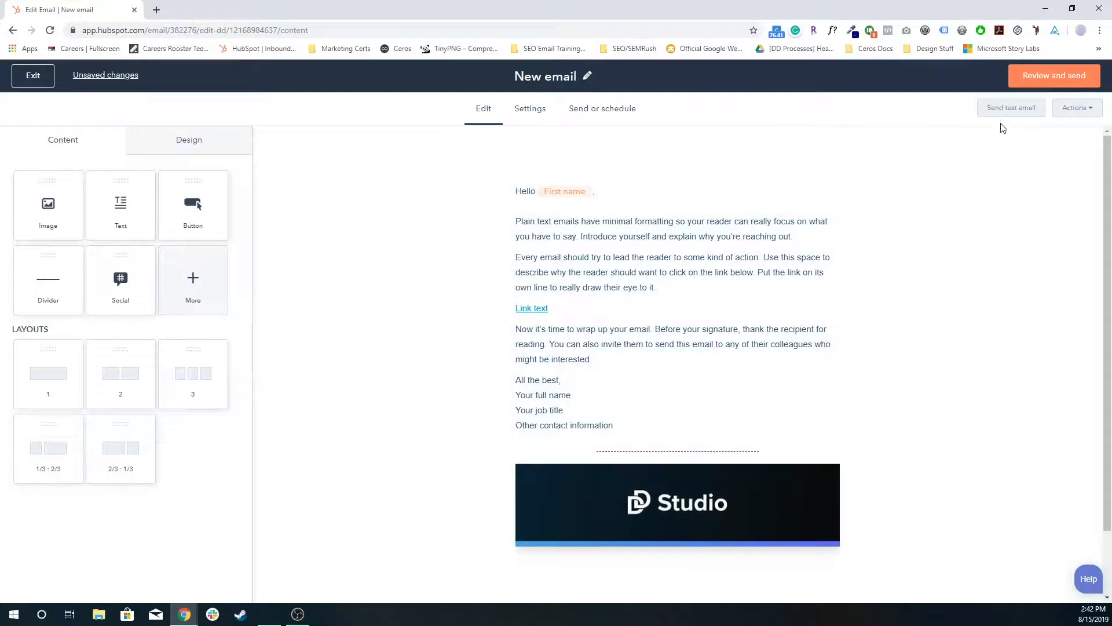
Step: Add a two-column layout between the banner and the footer, with a text block in the first column and a button in the second
scroll(618, 366, "down", 1)
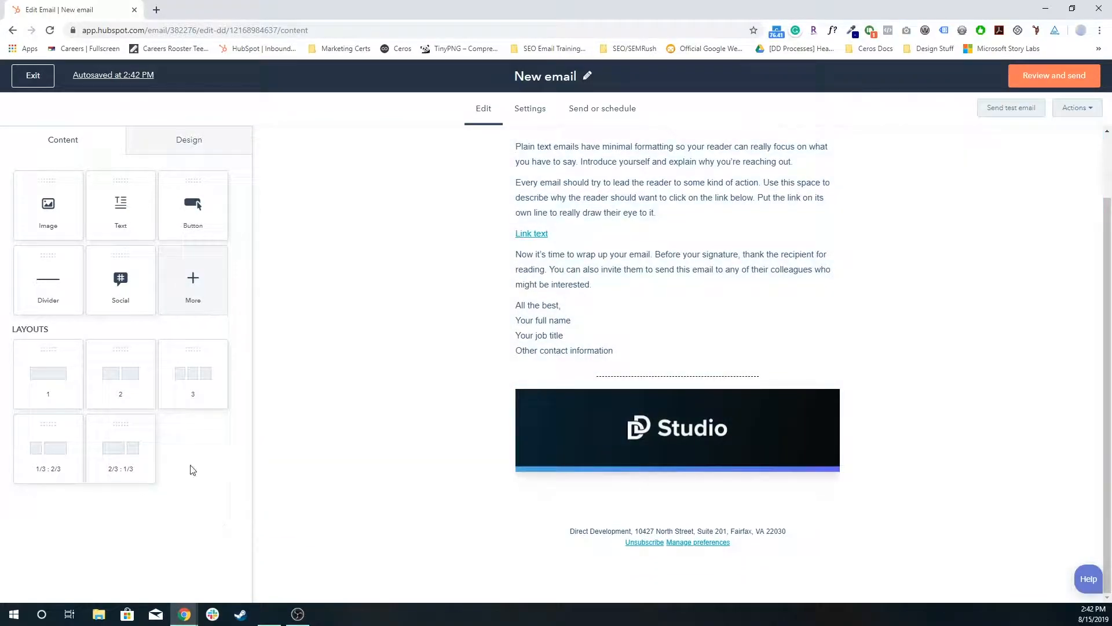
left_click_drag(193, 377, 179, 479)
left_click_drag(127, 378, 159, 534)
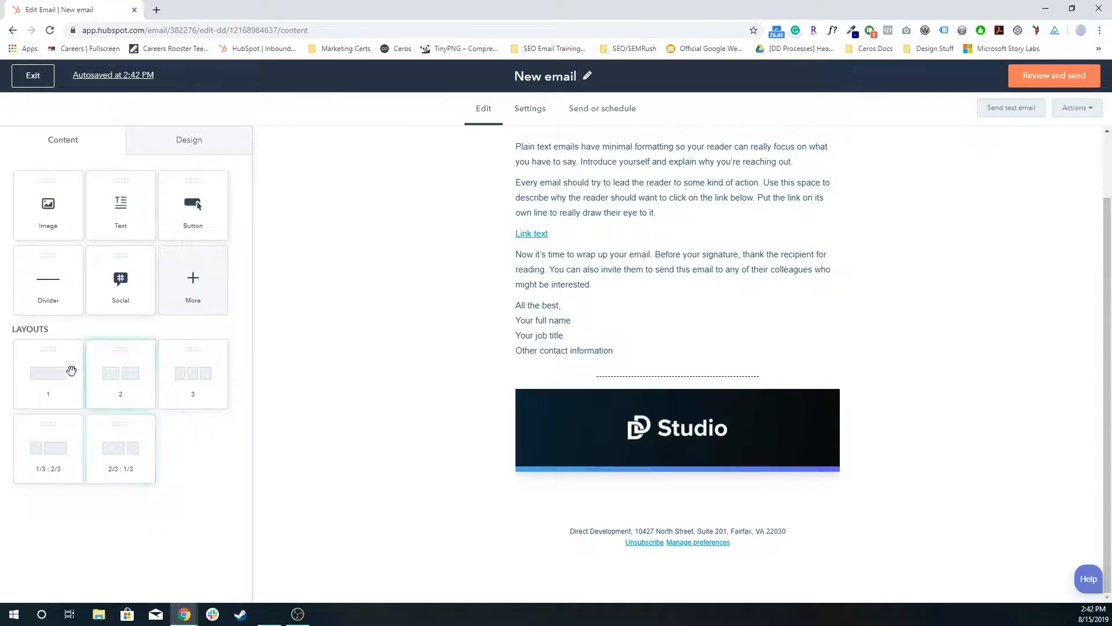
left_click_drag(118, 380, 480, 479)
scroll(581, 512, "down", 1)
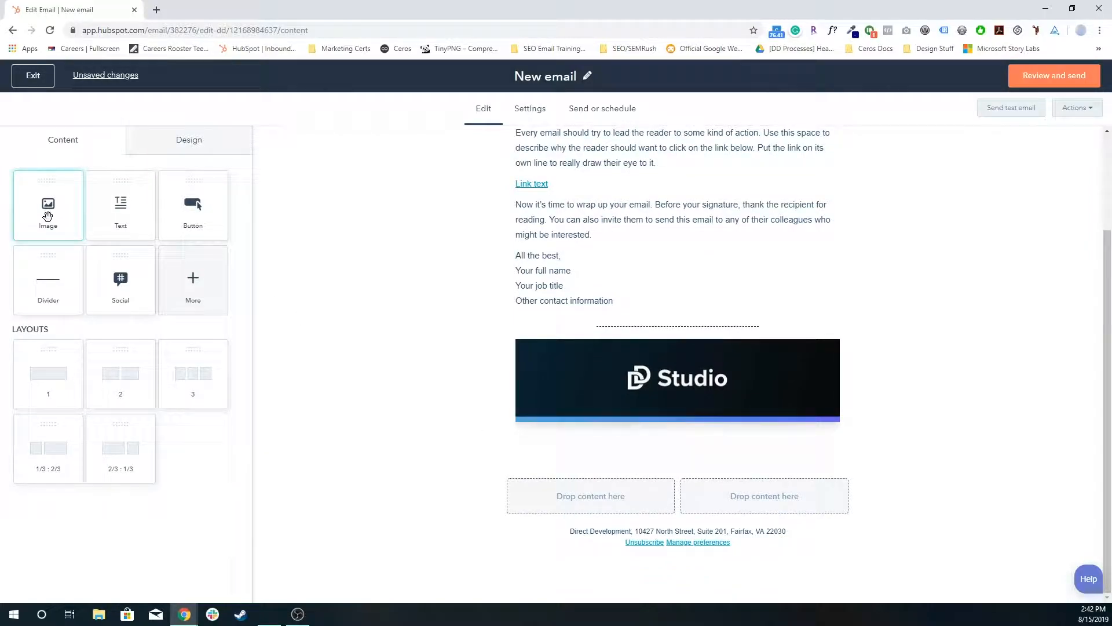
left_click_drag(120, 208, 603, 495)
left_click_drag(193, 206, 798, 490)
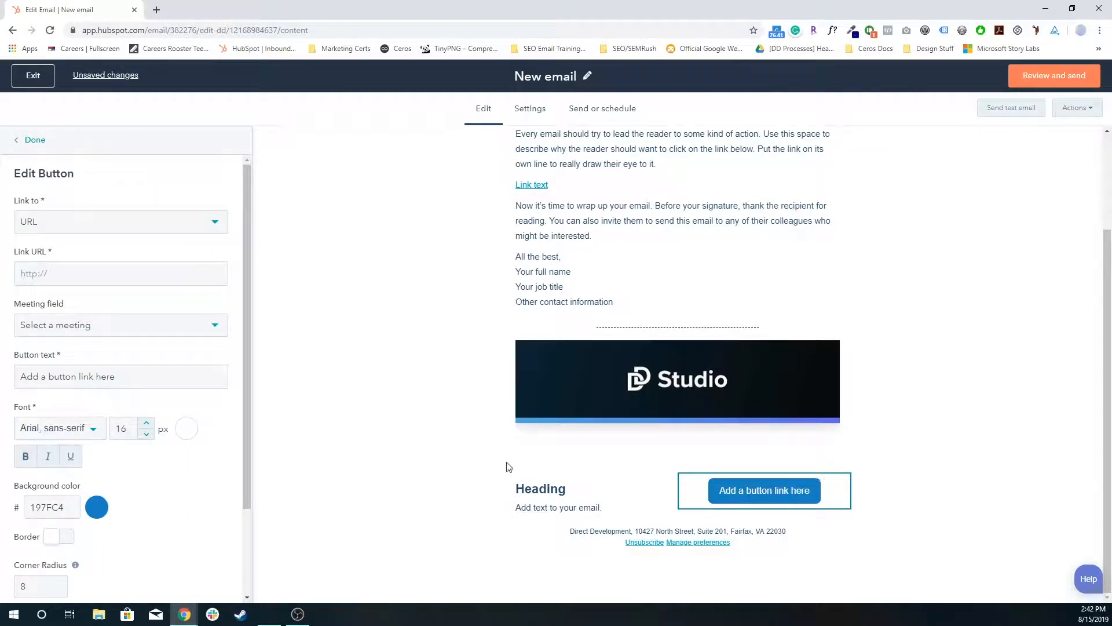
left_click(92, 273)
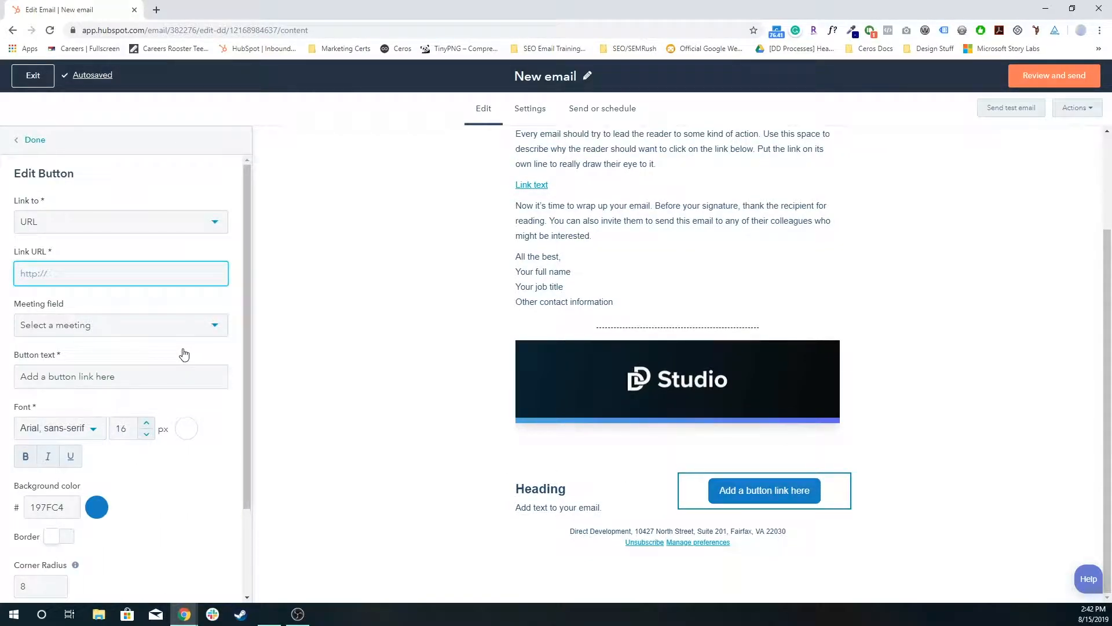
left_click(110, 368)
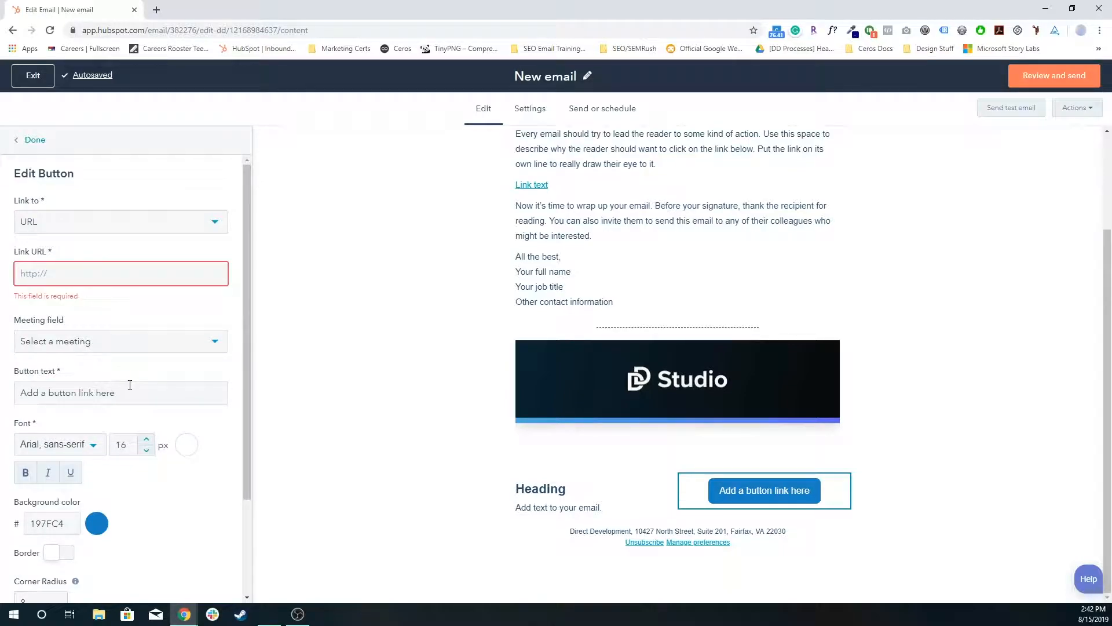
triple_click(130, 385)
type("This is a button")
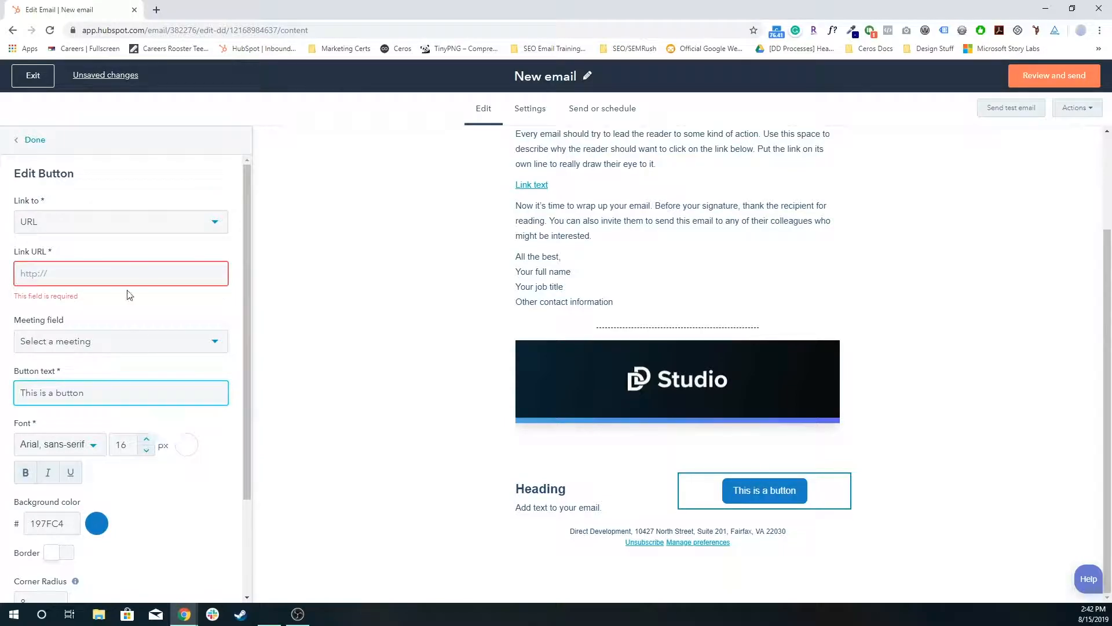
key("alt+Tab")
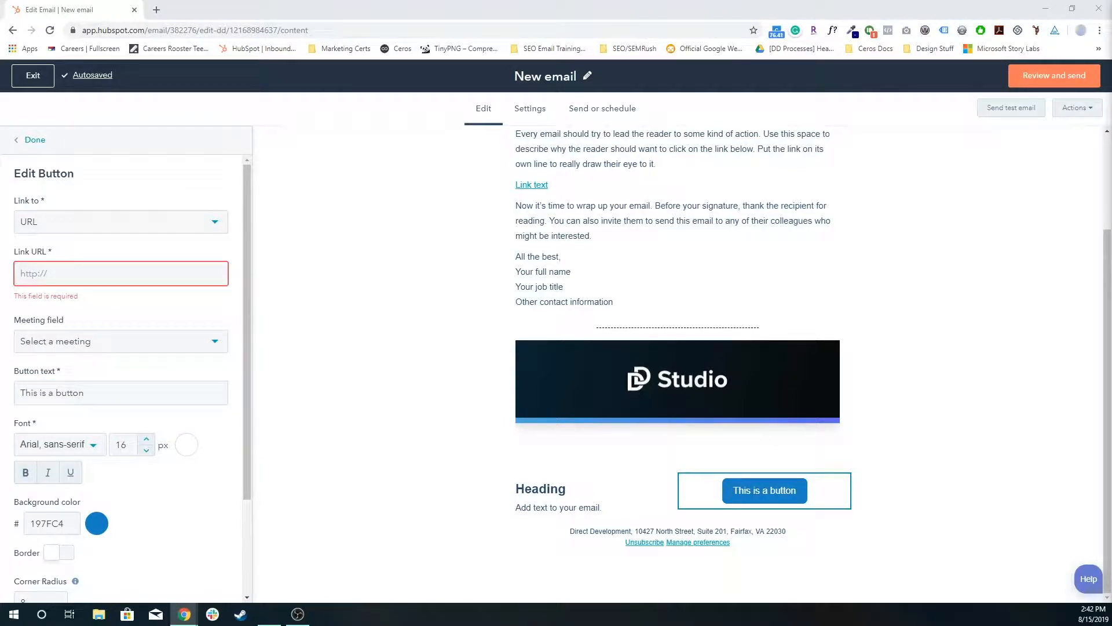
left_click(65, 278)
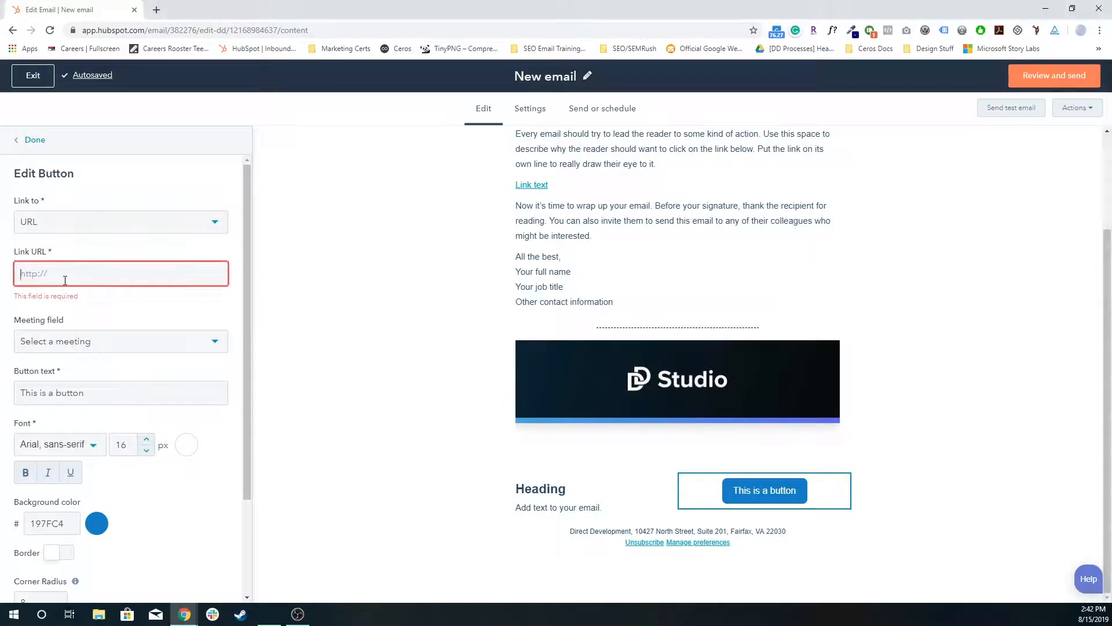
type("https://www.directdevelopment.com/")
left_click(174, 516)
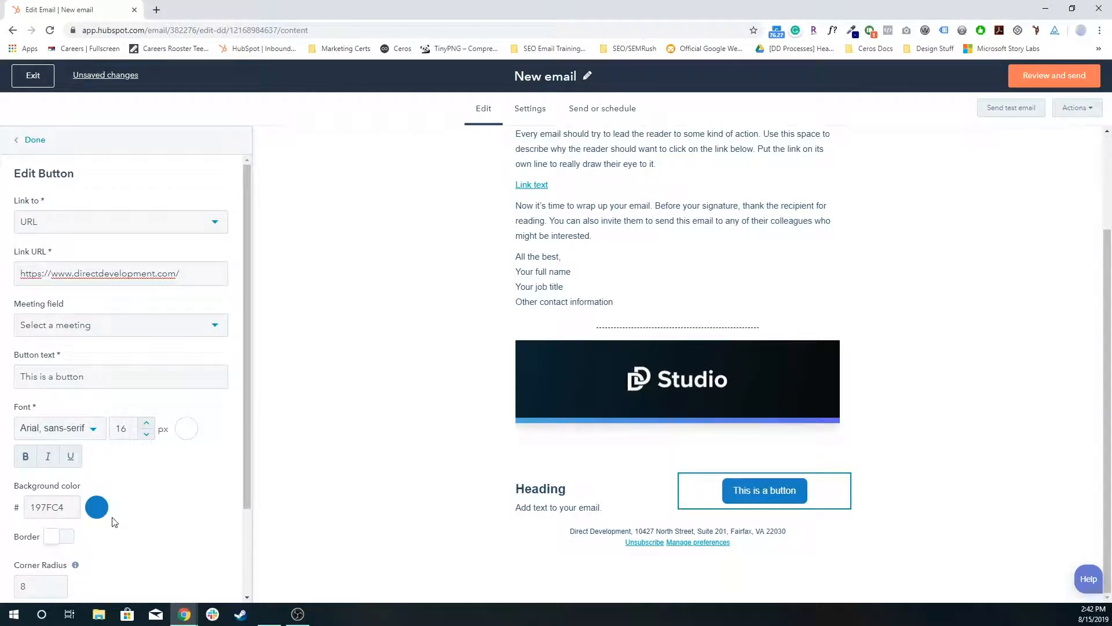
Step: Change the button's background color to the favorite orange, FF6B00, and finish editing the button
left_click(96, 510)
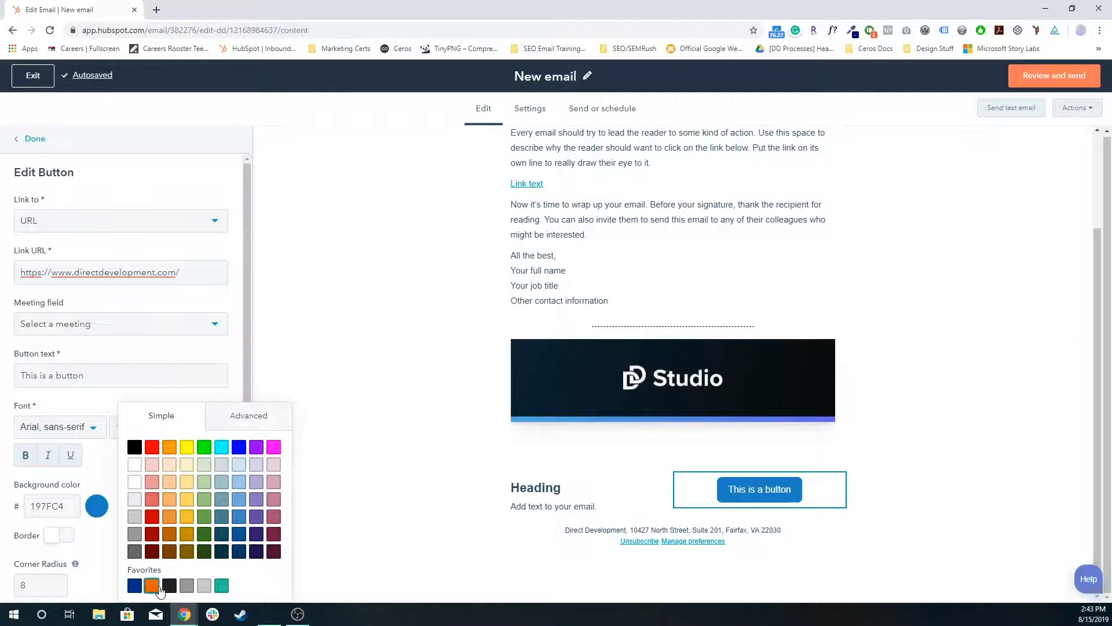
left_click(152, 601)
left_click(110, 558)
scroll(110, 558, "down", 2)
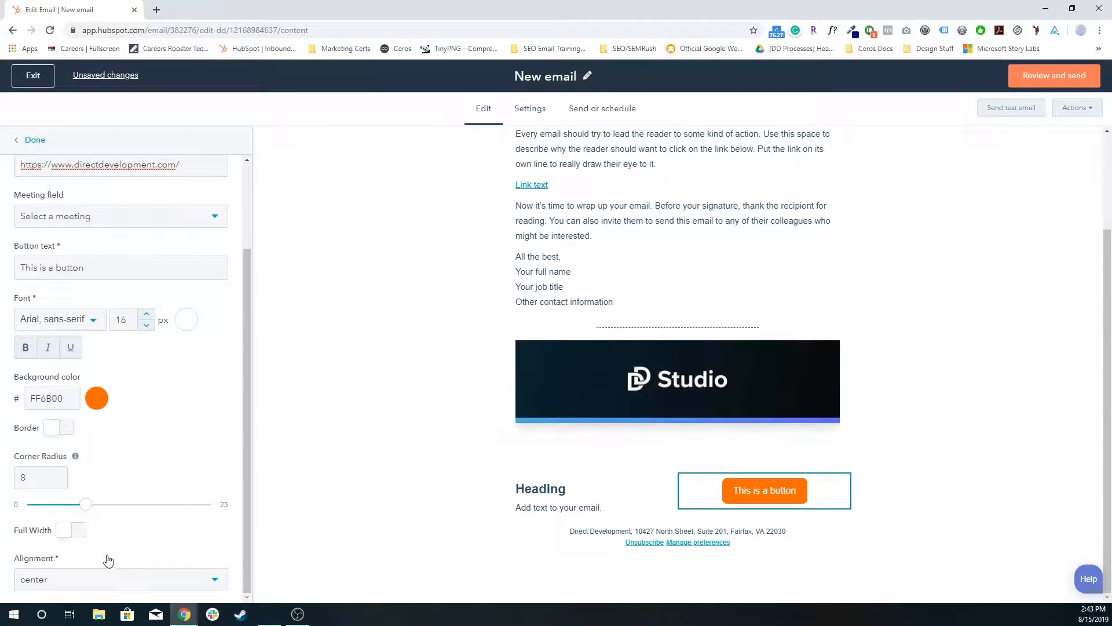
scroll(118, 544, "up", 3)
left_click(34, 139)
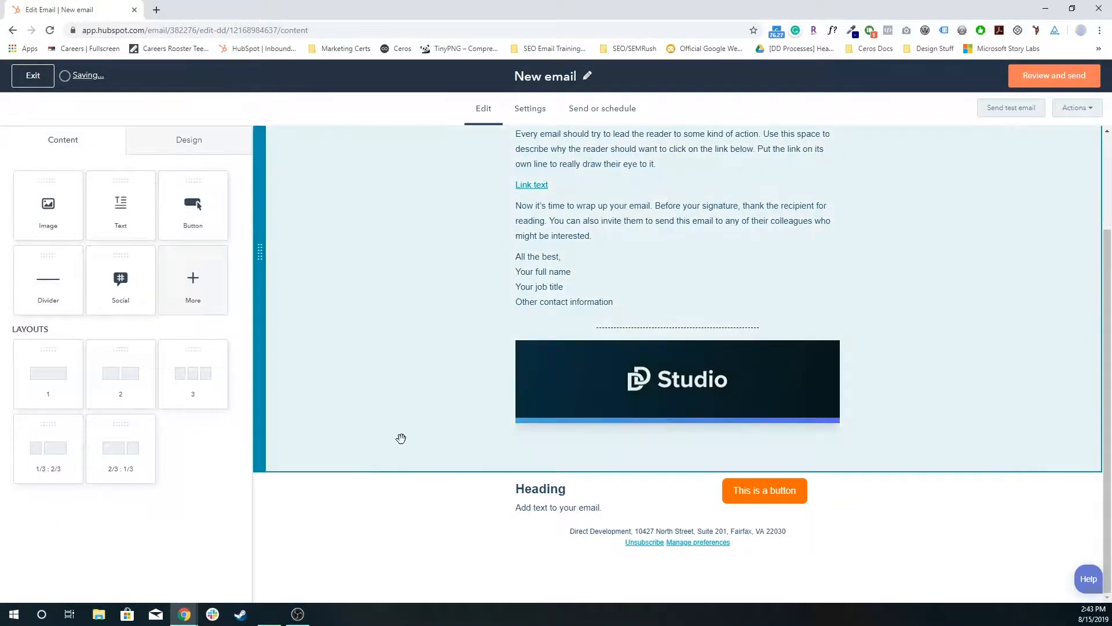
Step: Replace the text block's placeholder with the heading "This is a Header" and the line "this is a body", and give the heading a larger style
left_click(551, 507)
key("ctrl+a")
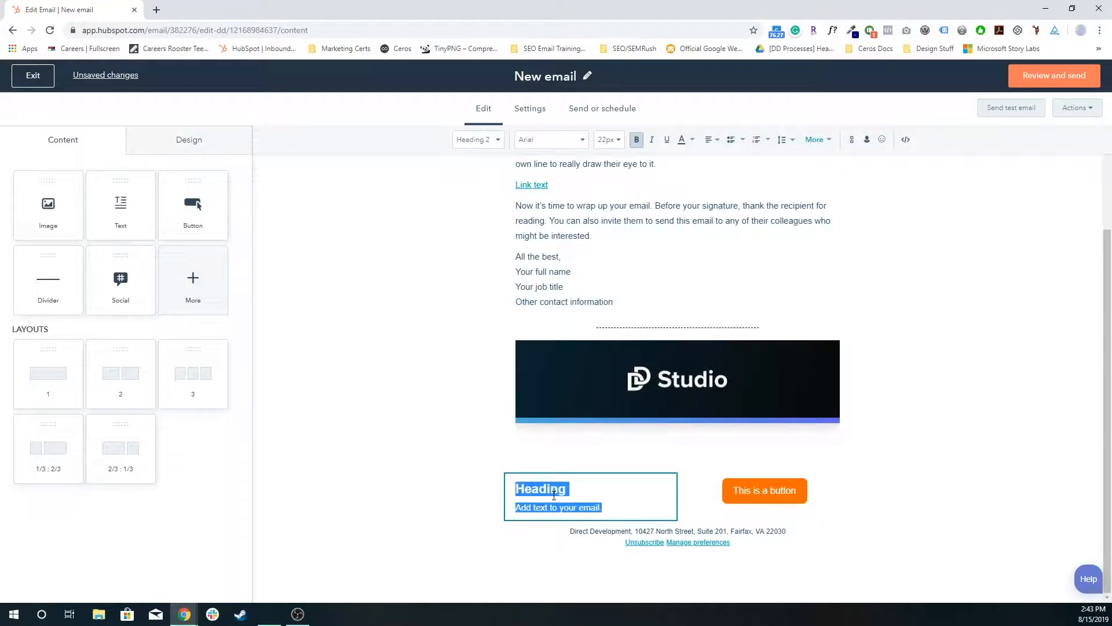
type("This is")
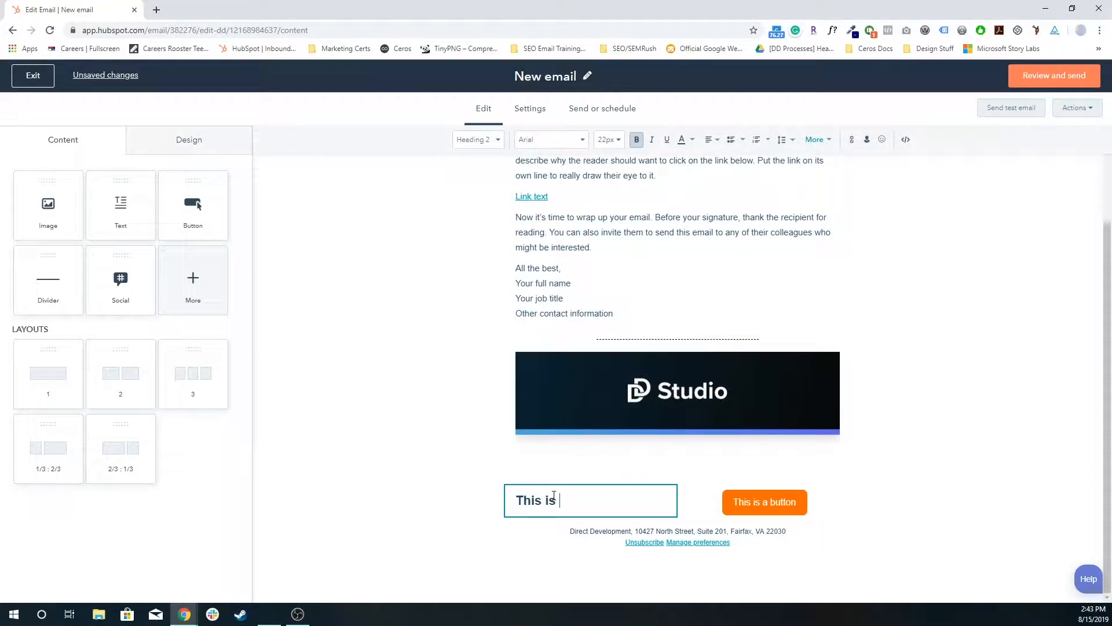
type(" a Header")
key("Return")
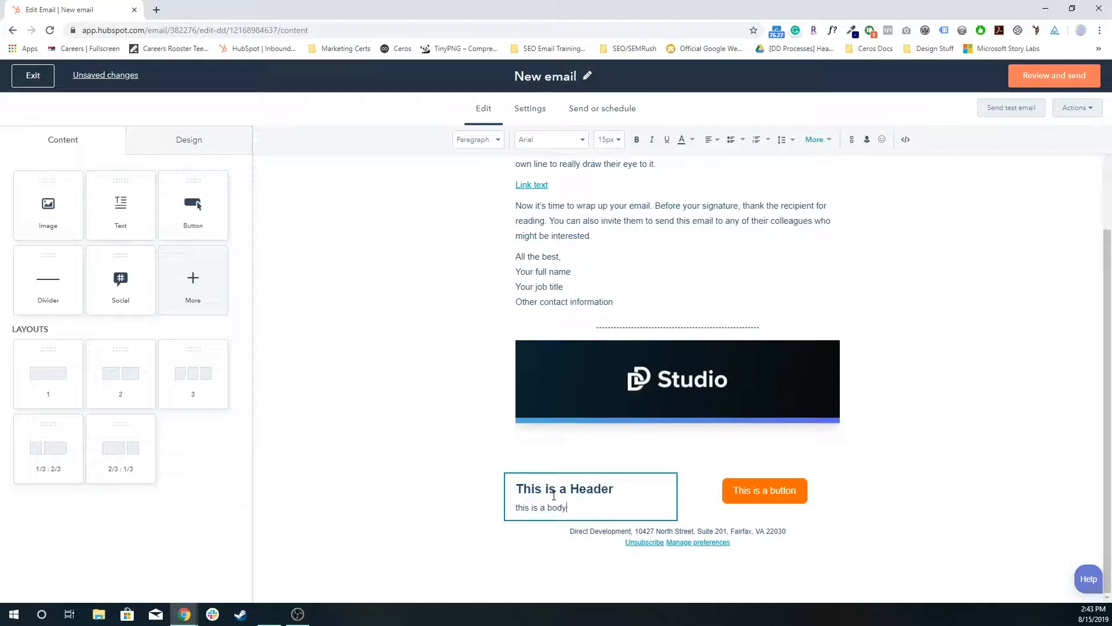
left_click(504, 152)
left_click(492, 158)
left_click(447, 362)
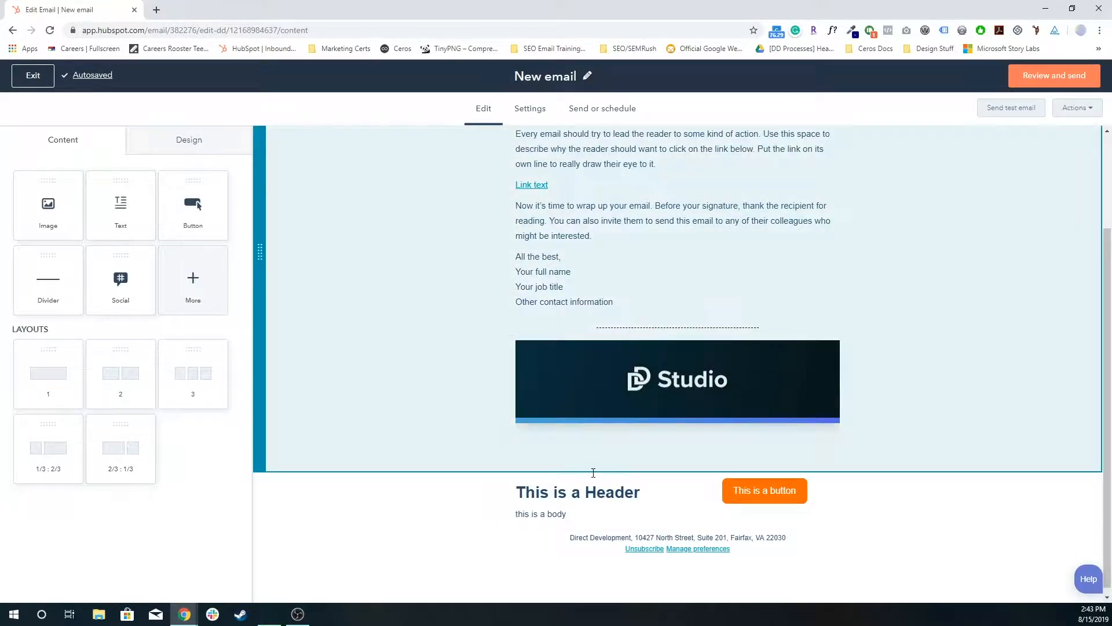
scroll(593, 473, "up", 2)
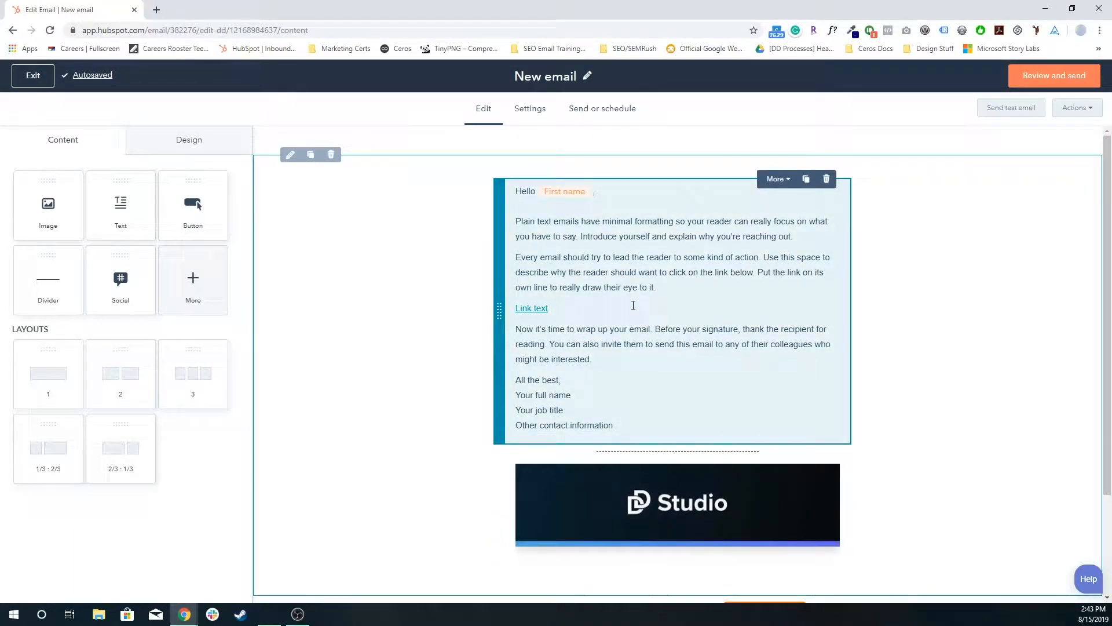
left_click(625, 259)
left_click(370, 245)
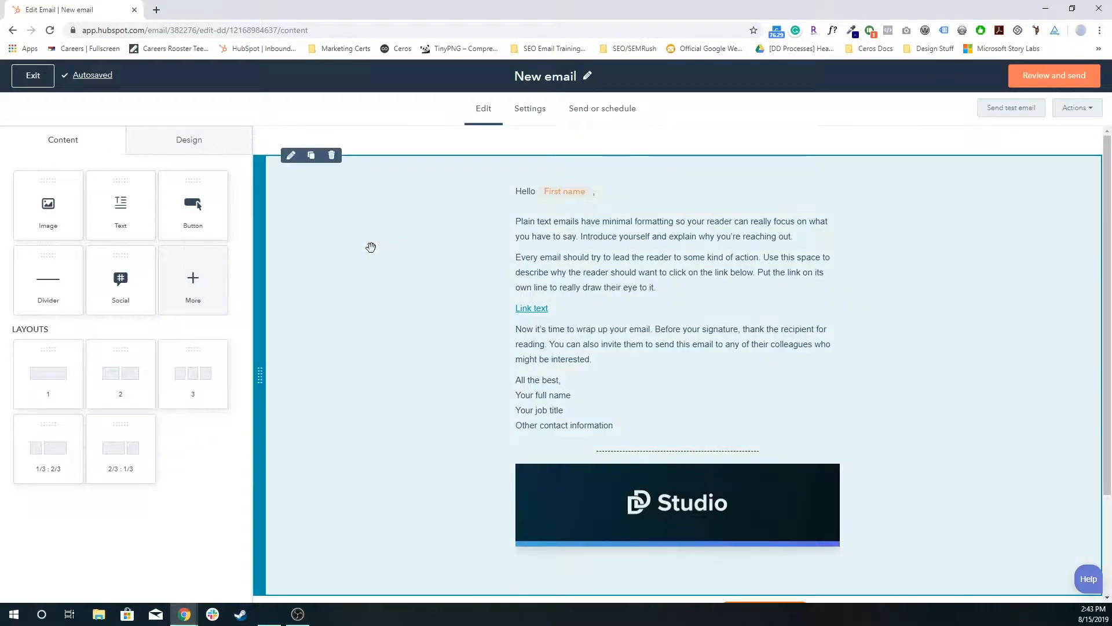
Step: Add a 2/3 : 1/3 layout above the footer, with the DD Studio_App icon image in the wide column and a text block in the narrow one
scroll(599, 476, "down", 2)
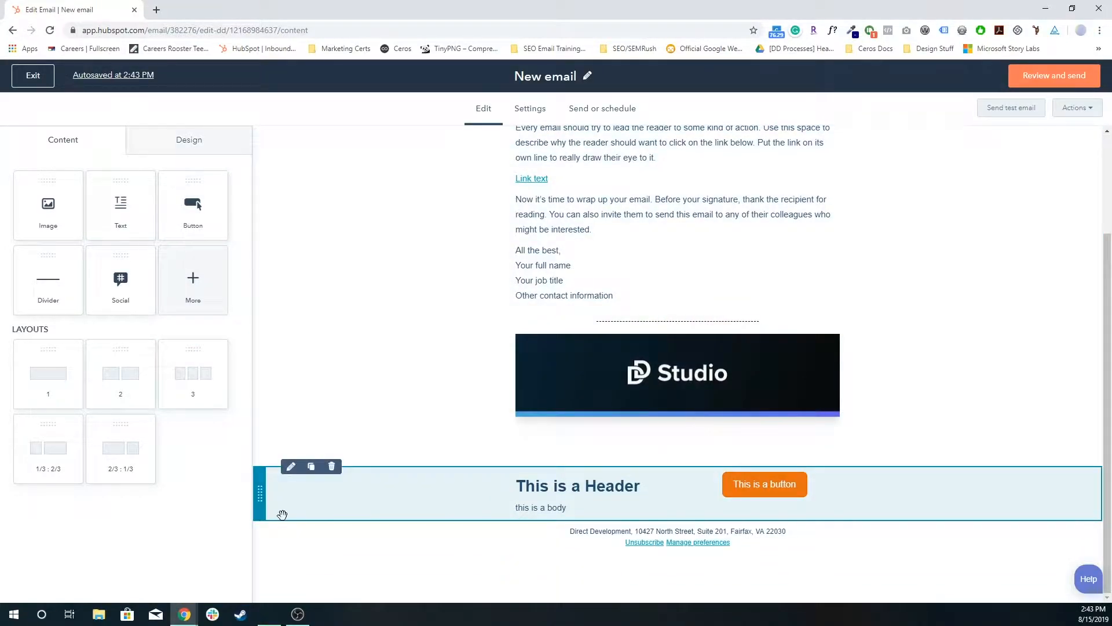
left_click_drag(139, 457, 570, 521)
scroll(506, 539, "down", 1)
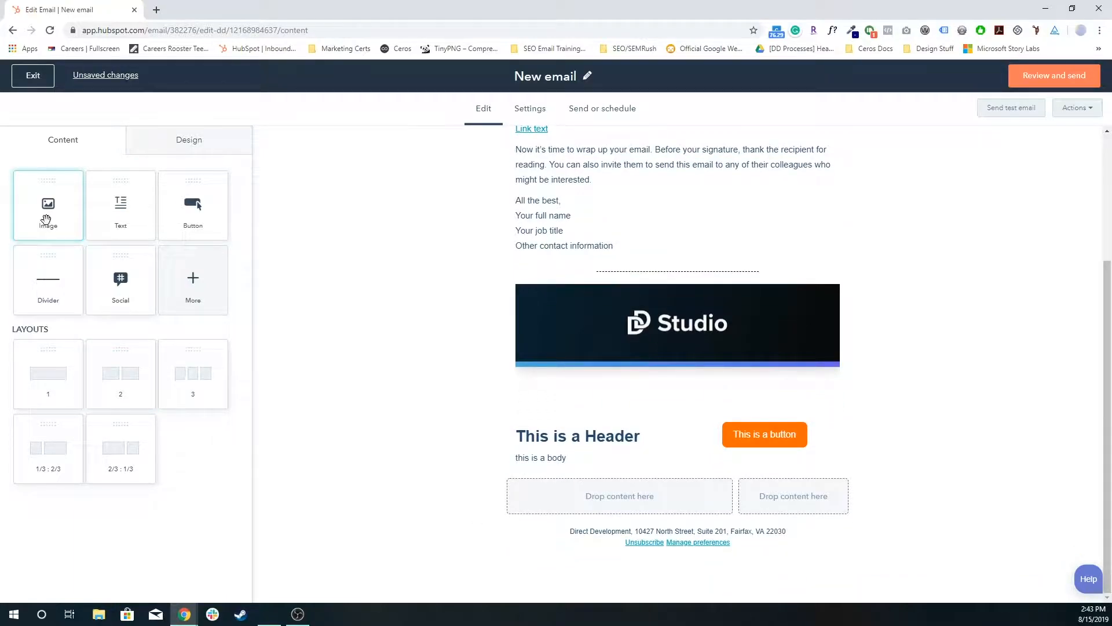
left_click_drag(66, 214, 536, 481)
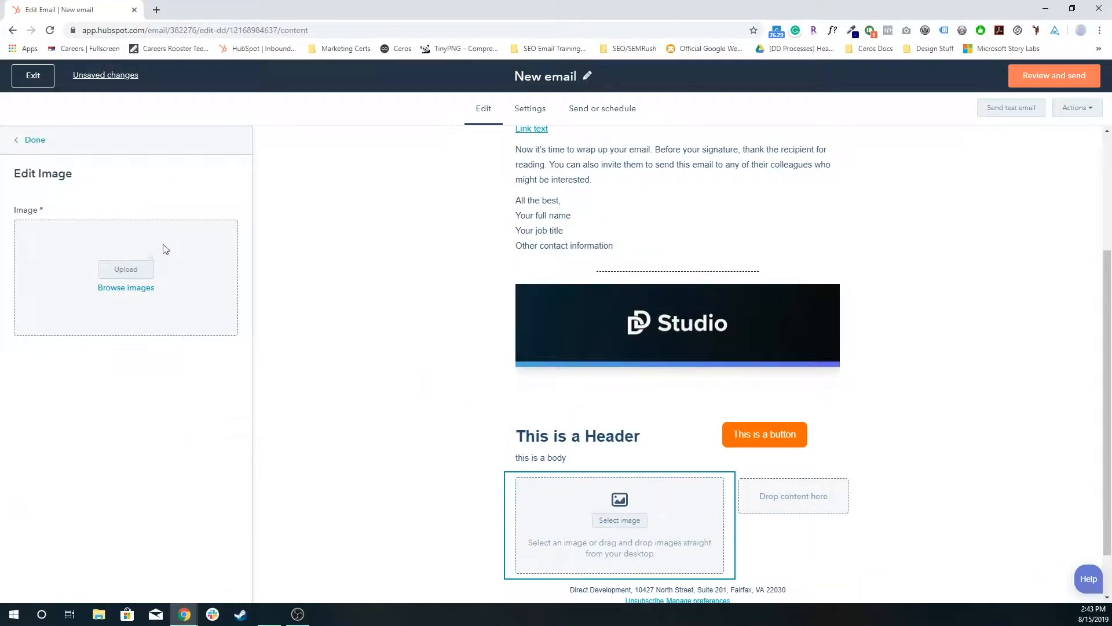
left_click(125, 286)
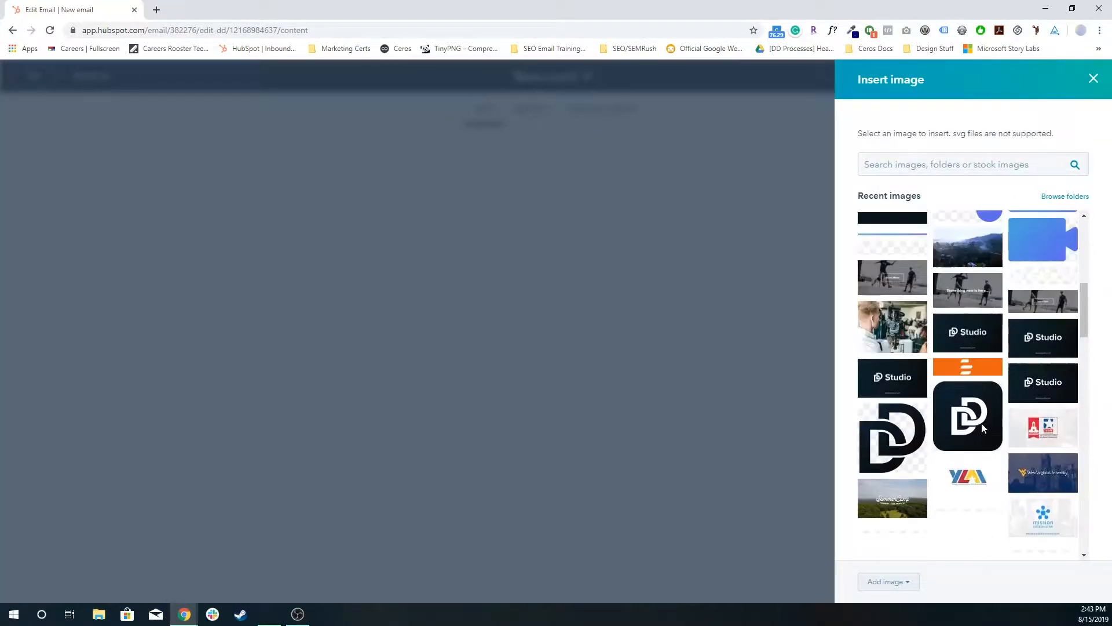
left_click(979, 424)
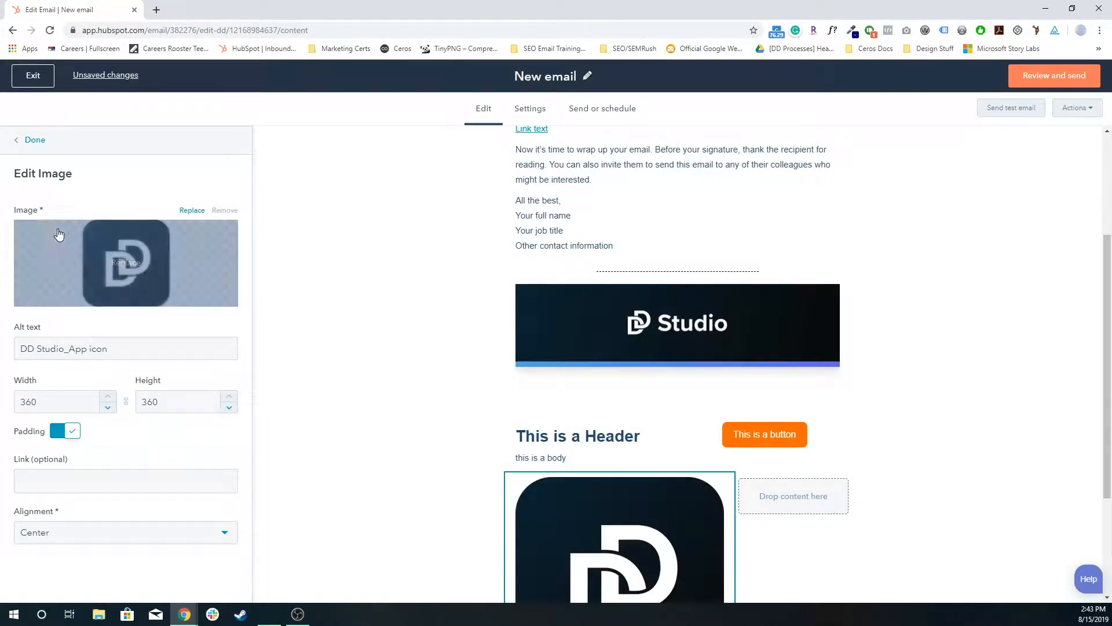
left_click(33, 140)
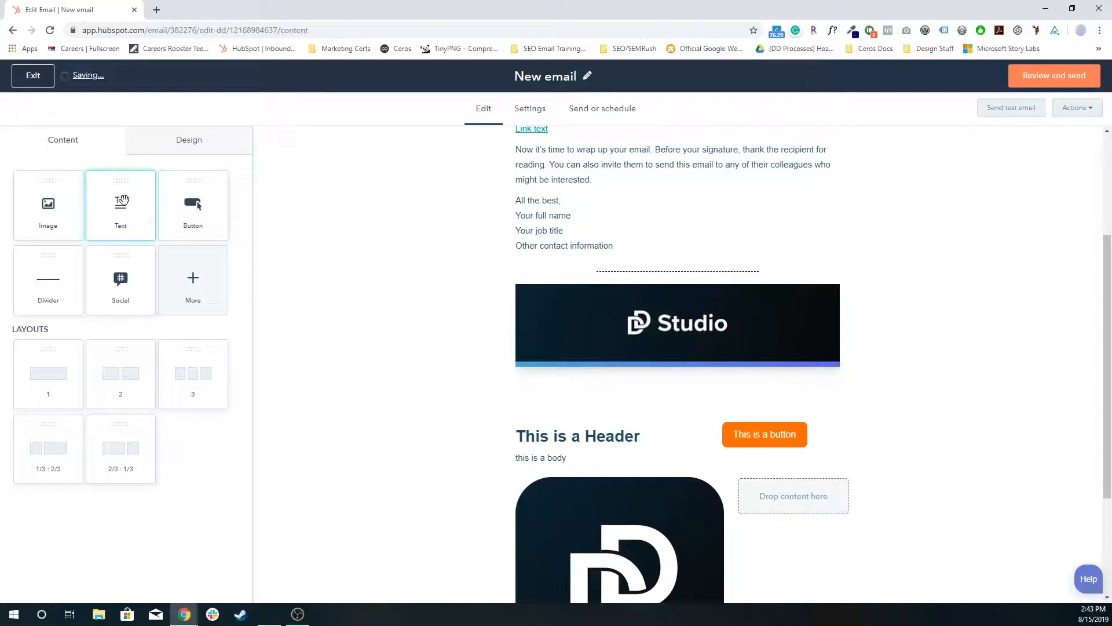
left_click_drag(152, 227, 807, 481)
scroll(718, 434, "down", 2)
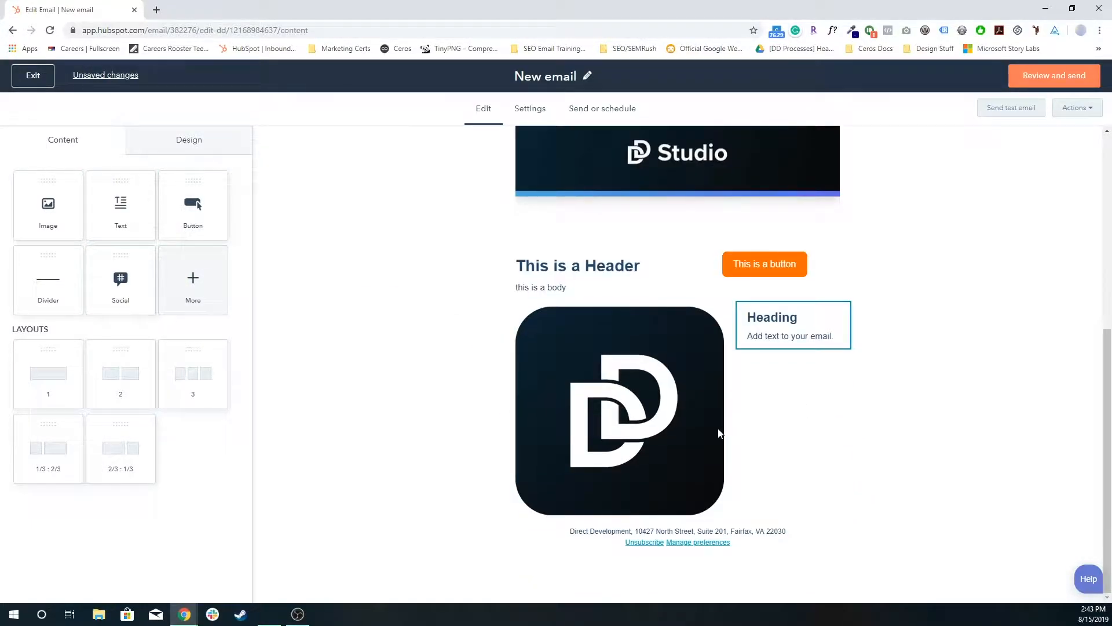
Step: Set the email template's background color to orange in the design settings
scroll(648, 378, "up", 5)
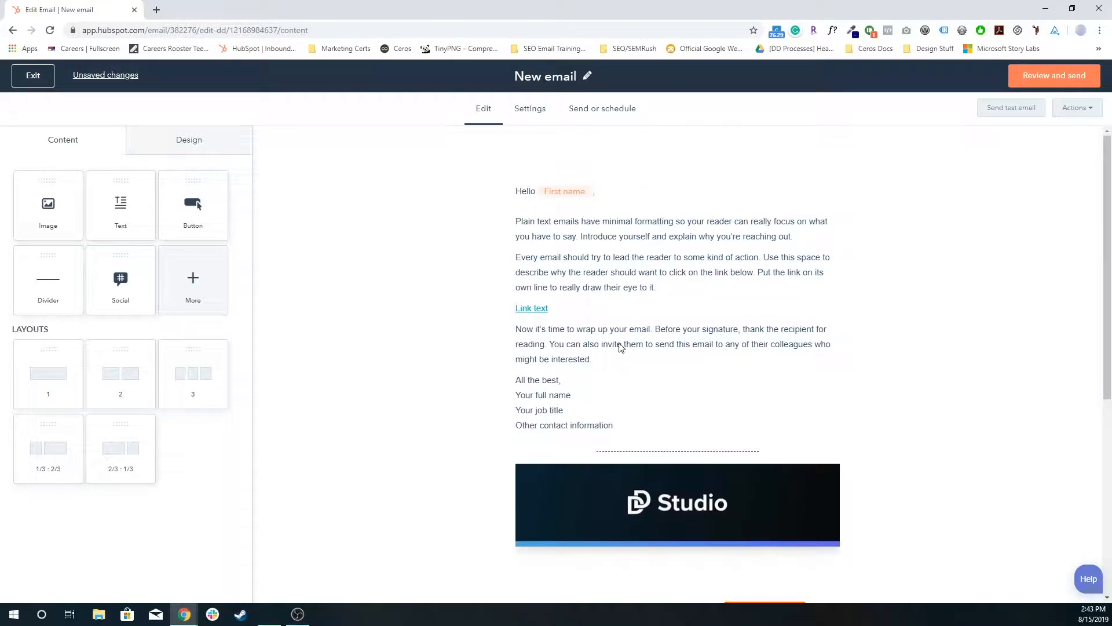
left_click(199, 141)
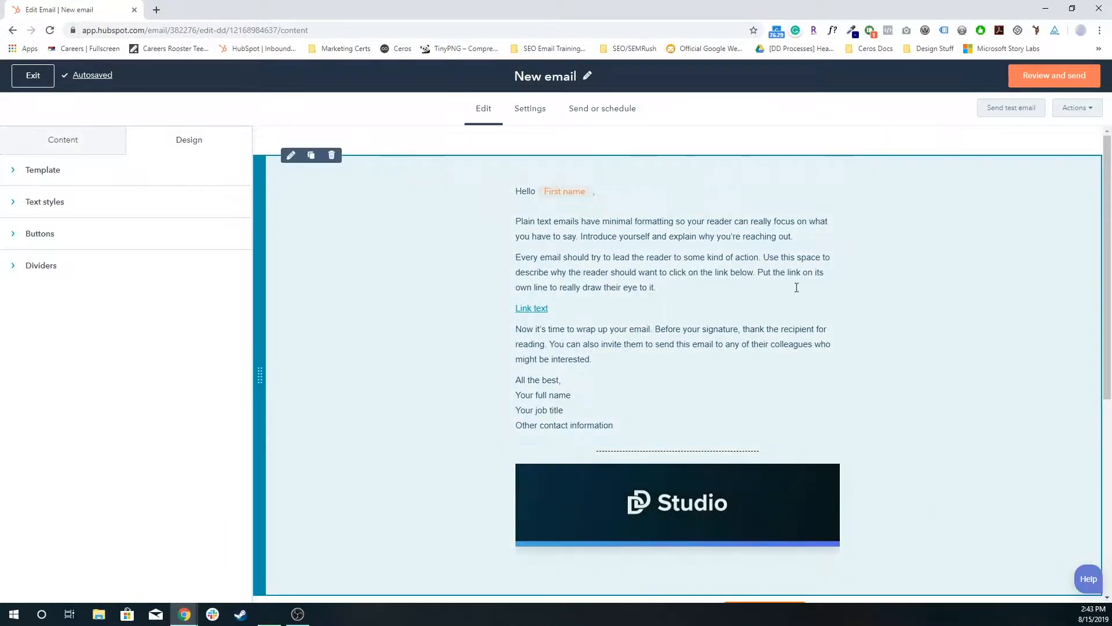
scroll(838, 303, "down", 4)
scroll(683, 426, "up", 4)
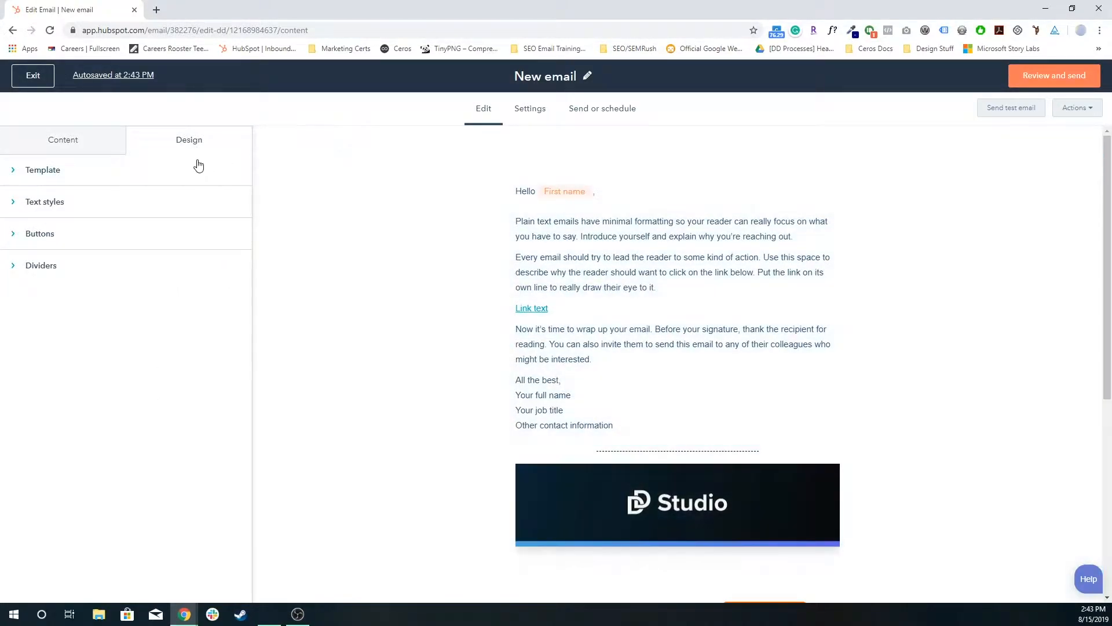
left_click(82, 146)
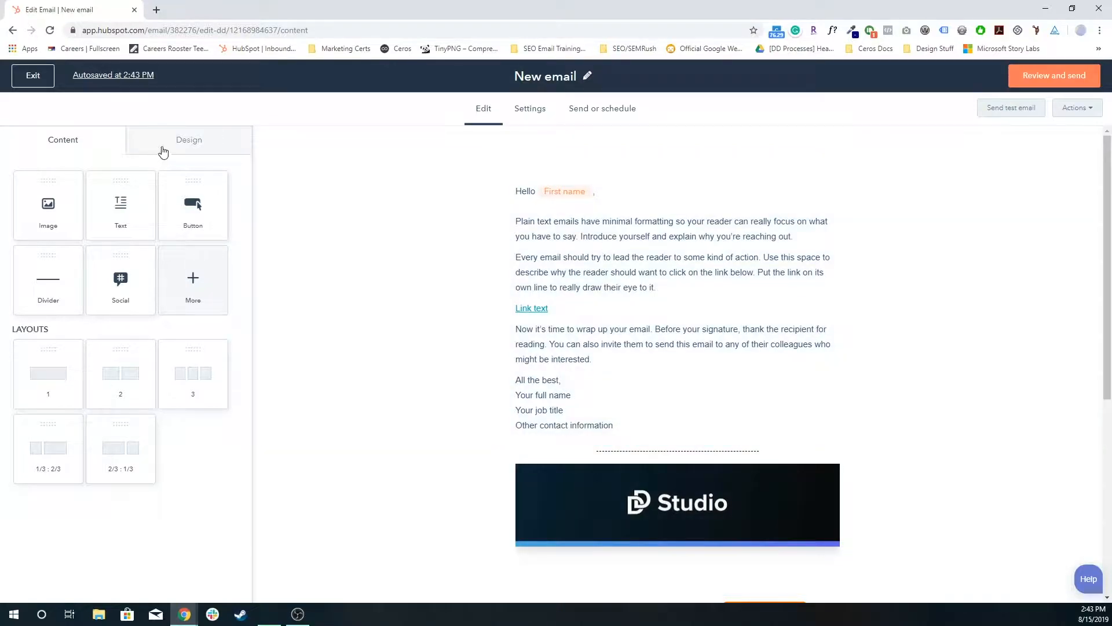
left_click(163, 150)
left_click(38, 168)
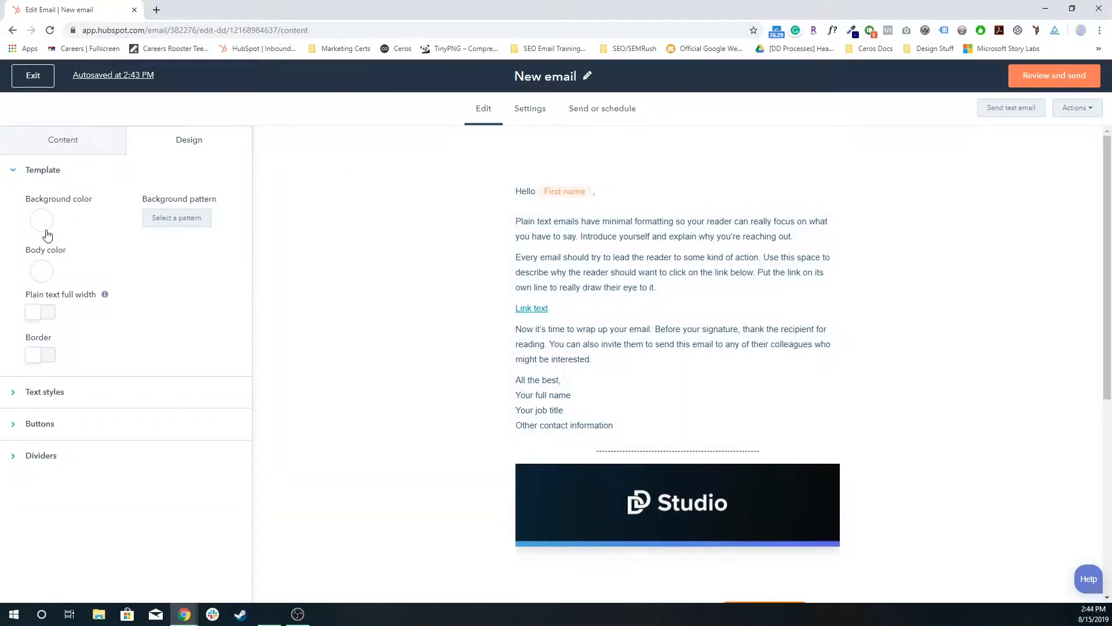
left_click(43, 222)
left_click(115, 171)
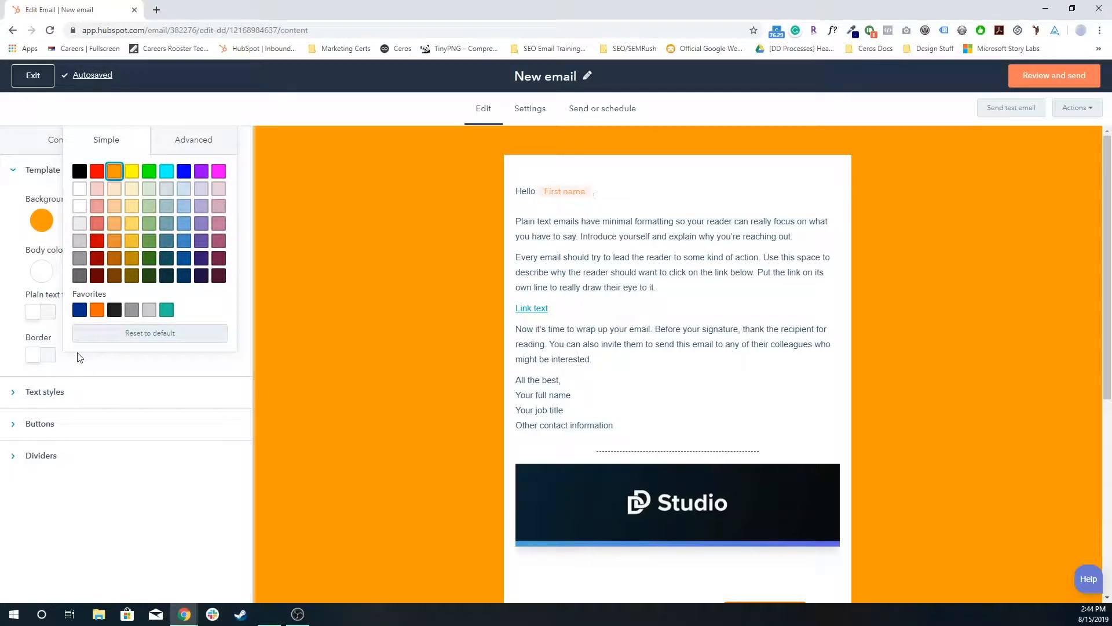
left_click(147, 512)
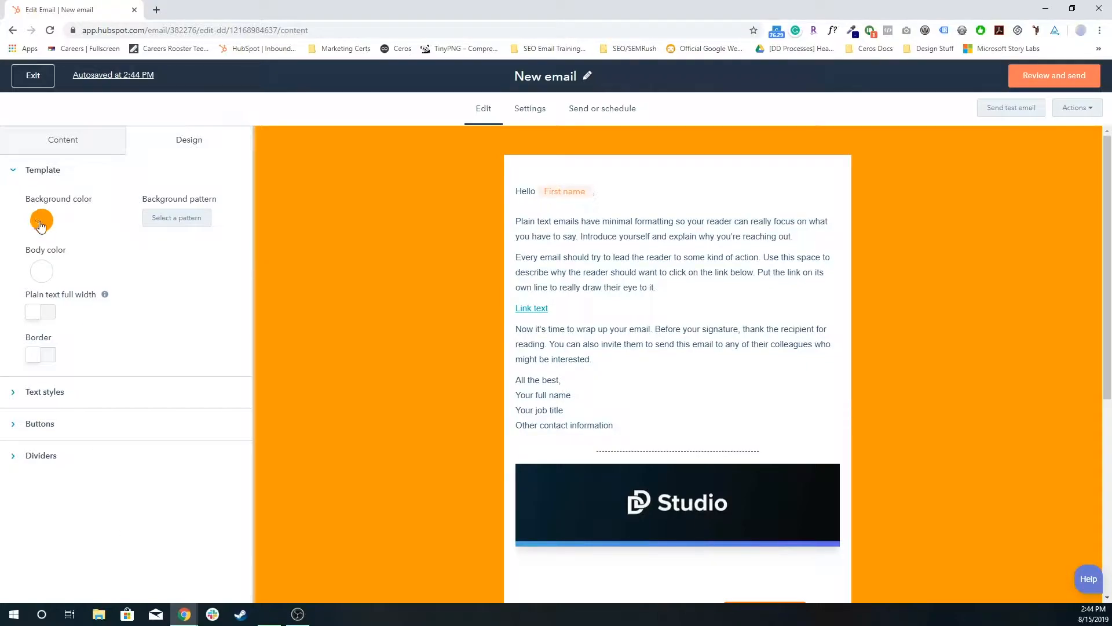
Step: Set the email template's body color to dark red
left_click(43, 275)
left_click(97, 286)
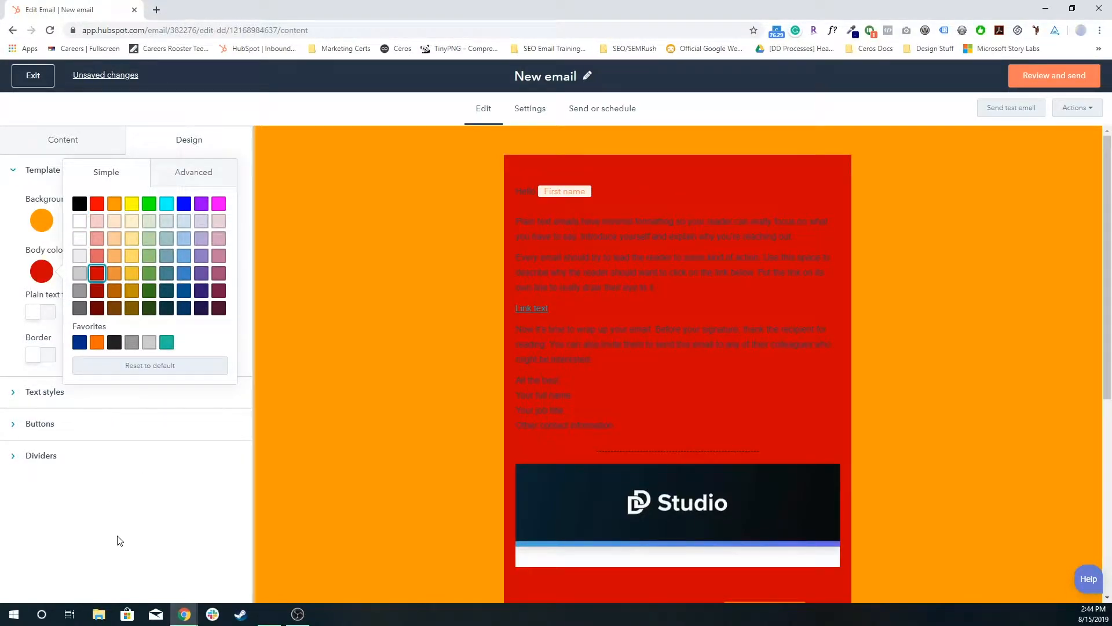
left_click(117, 538)
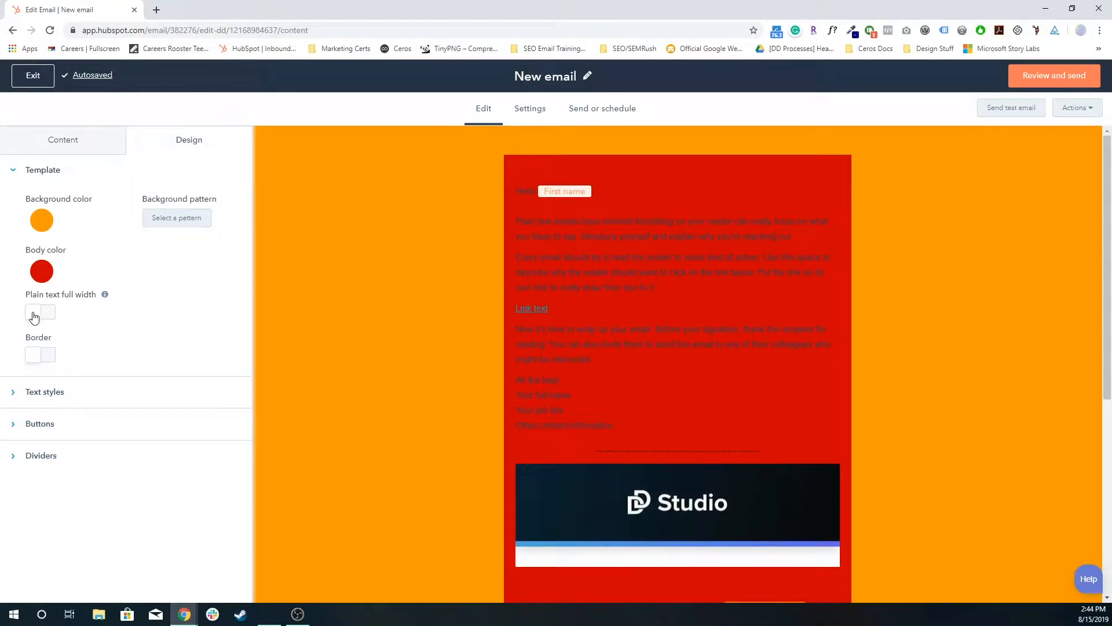
Step: Try turning on the template's border and the plain text full width mode
left_click(35, 354)
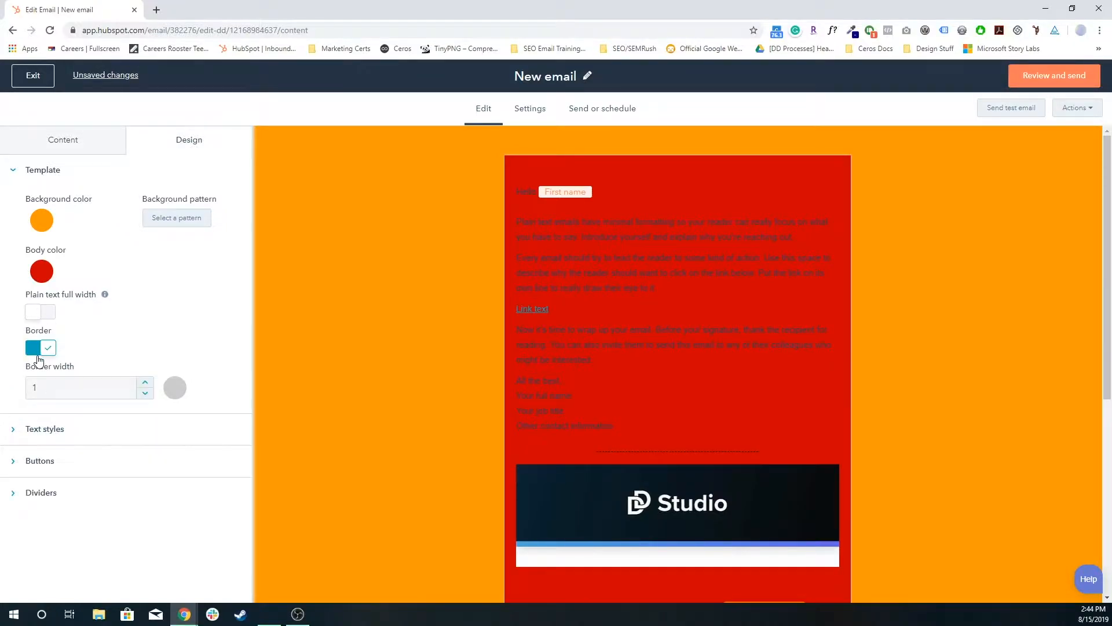
left_click(41, 348)
left_click(37, 312)
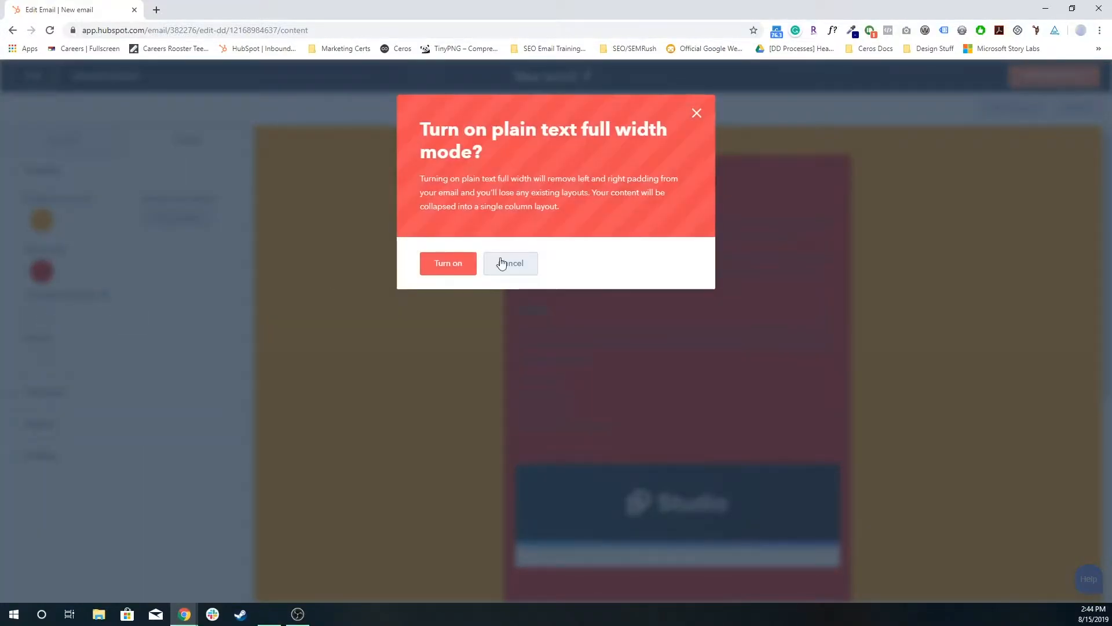
left_click(510, 263)
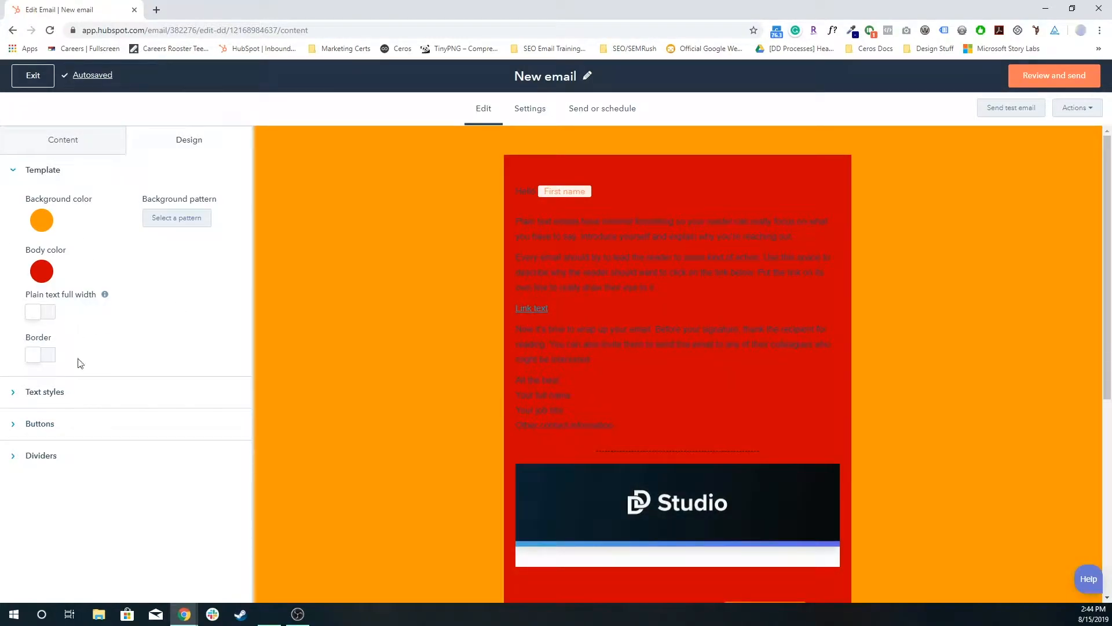
Step: Review the font and size options for paragraphs in the global text styles and the body text they apply to
left_click(65, 392)
scroll(110, 392, "down", 1)
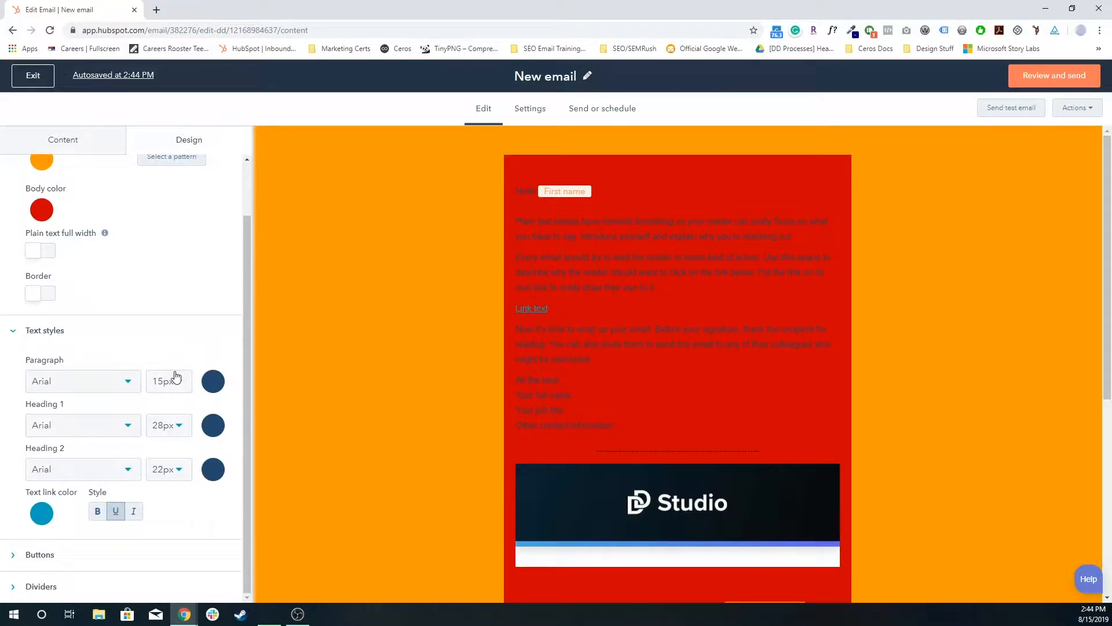
left_click(108, 388)
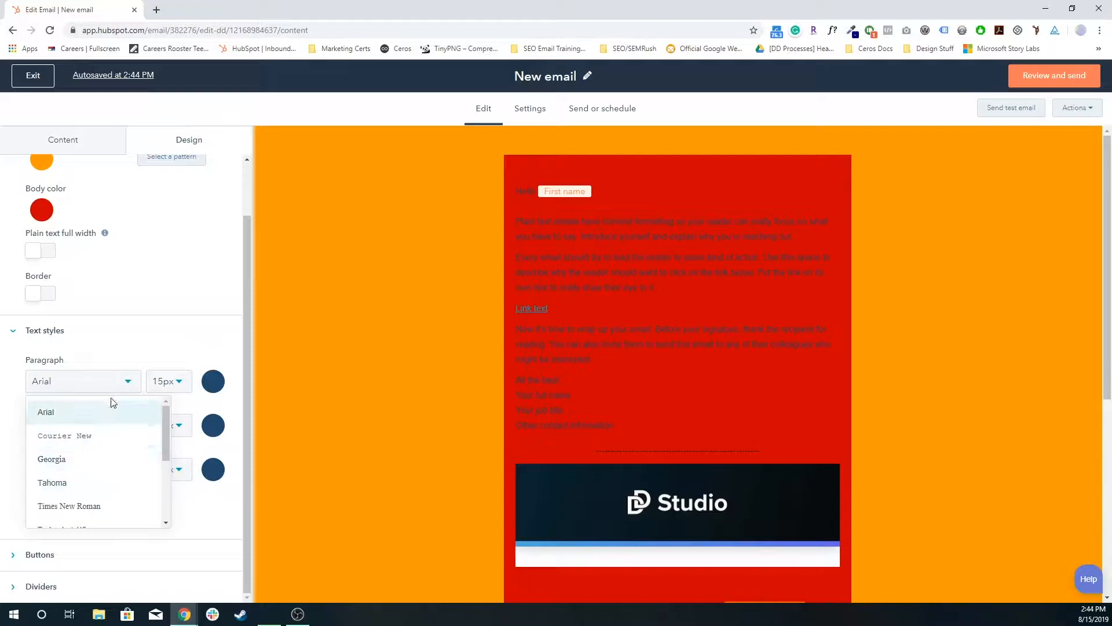
left_click(105, 412)
scroll(156, 348, "up", 1)
left_click(158, 349)
left_click(166, 397)
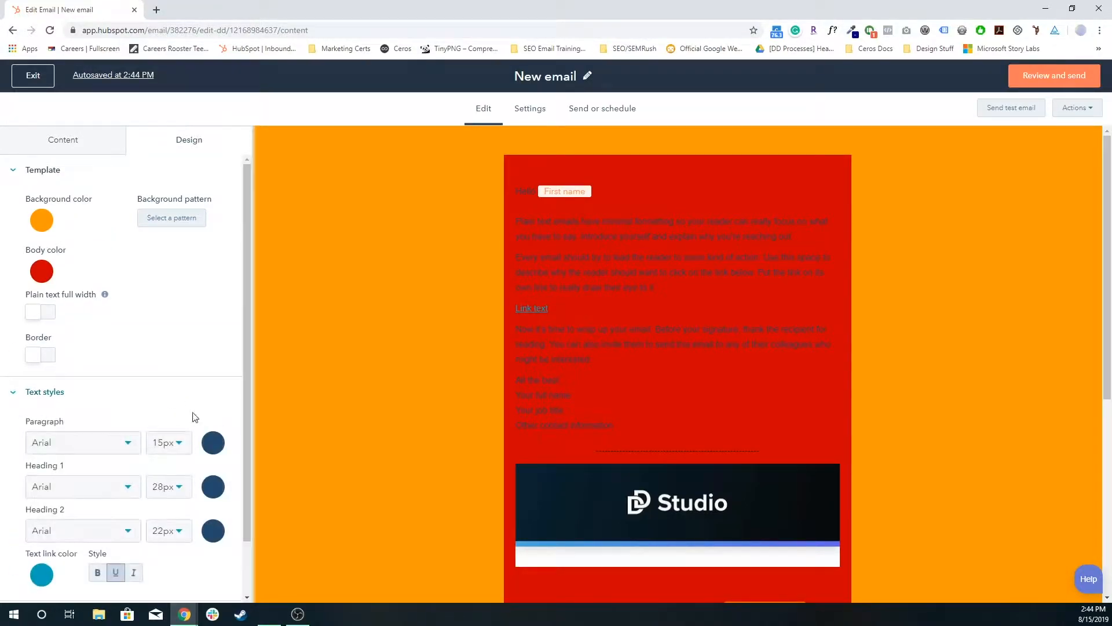
left_click_drag(559, 344, 598, 390)
left_click(301, 390)
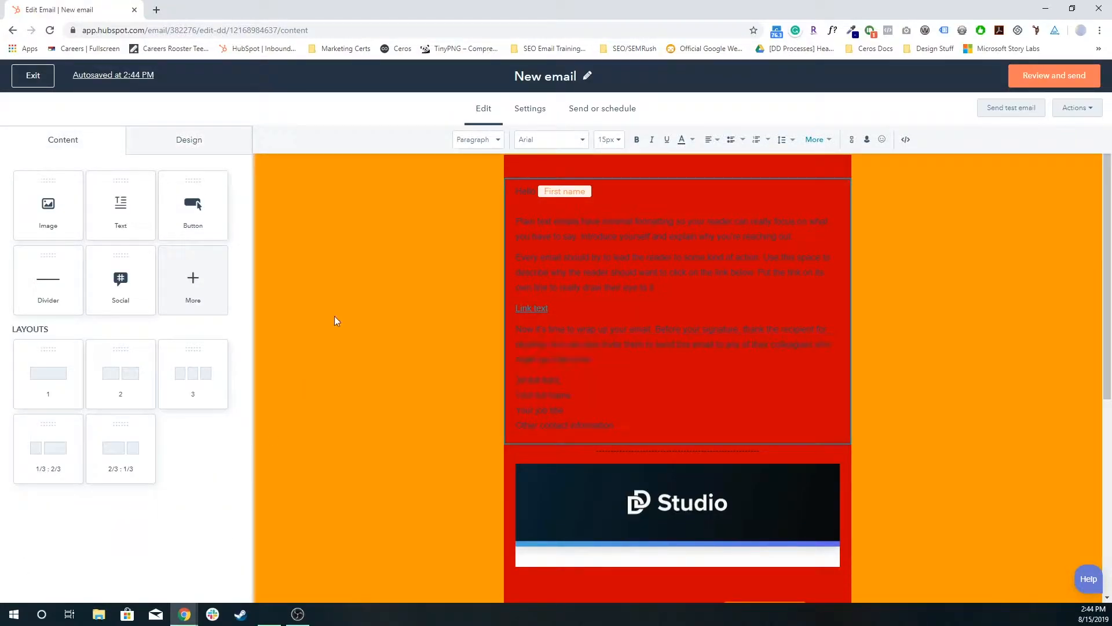
Step: Set the text link color in the global text styles to the favorite orange
left_click(174, 139)
left_click(29, 204)
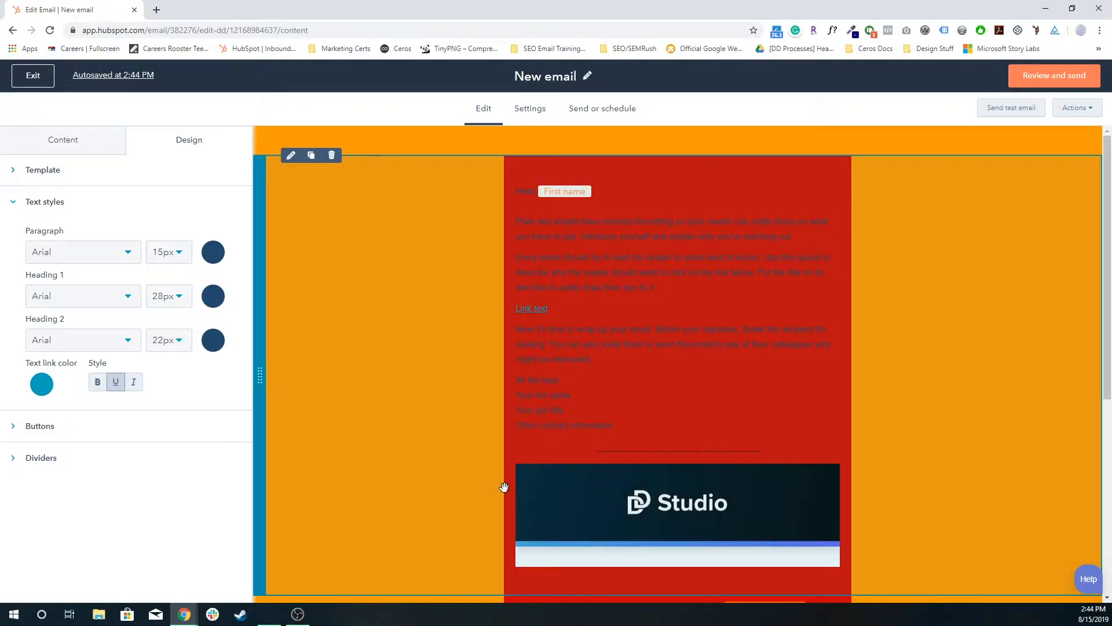
scroll(498, 487, "down", 4)
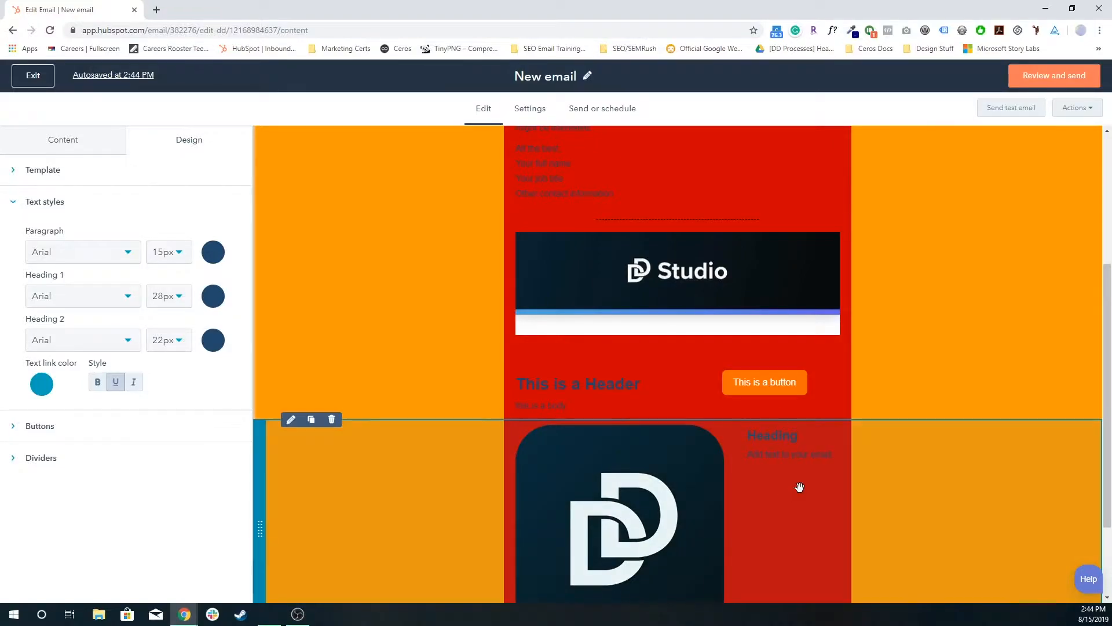
scroll(779, 463, "up", 4)
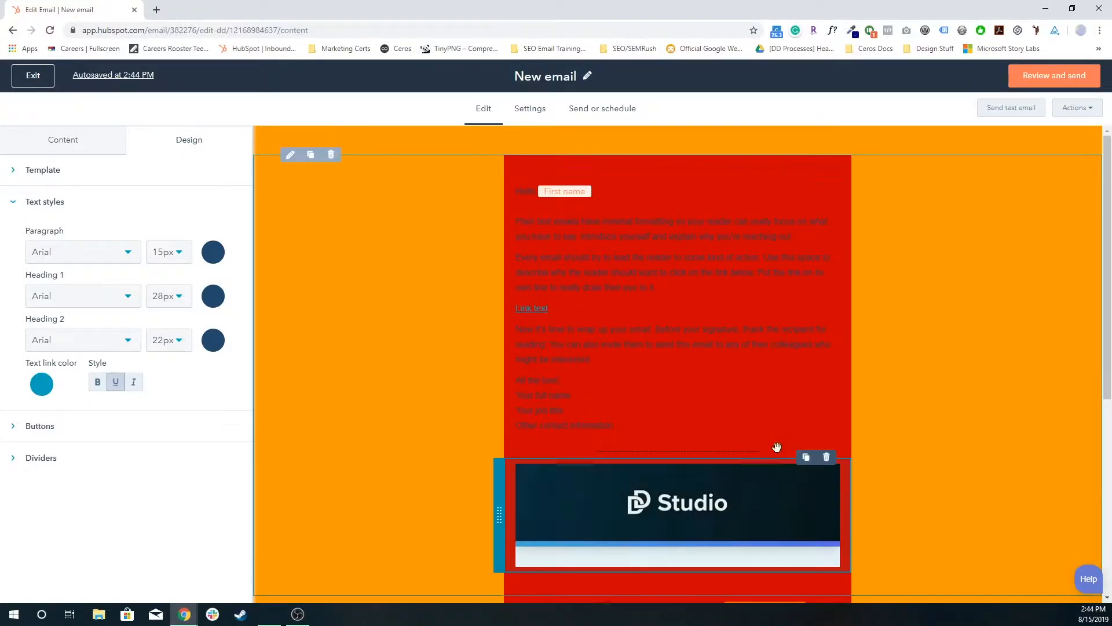
left_click(41, 385)
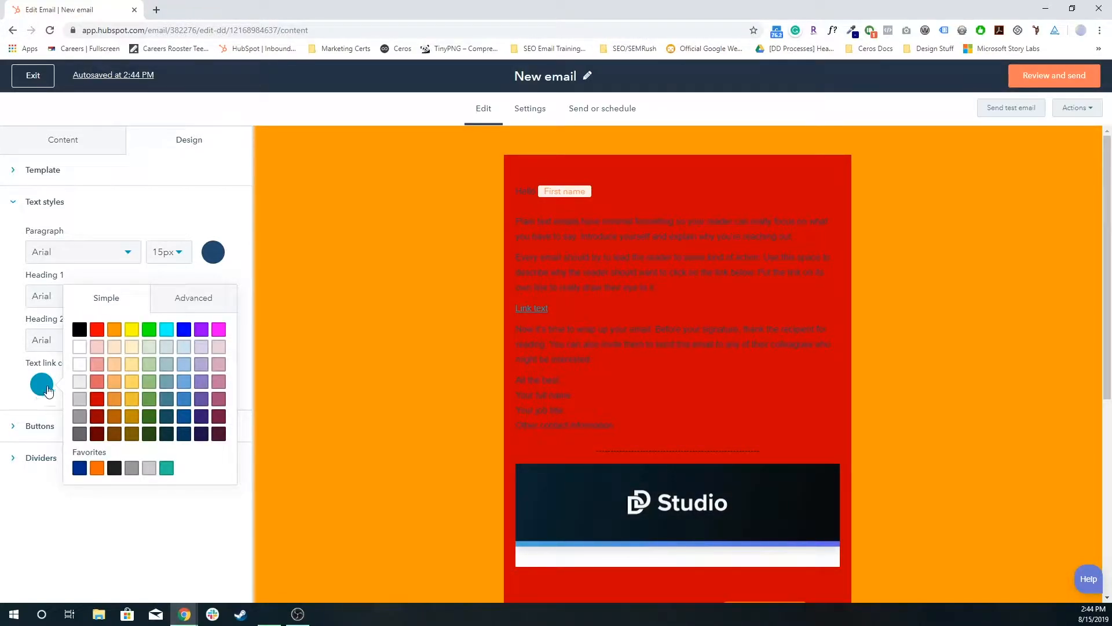
left_click(97, 467)
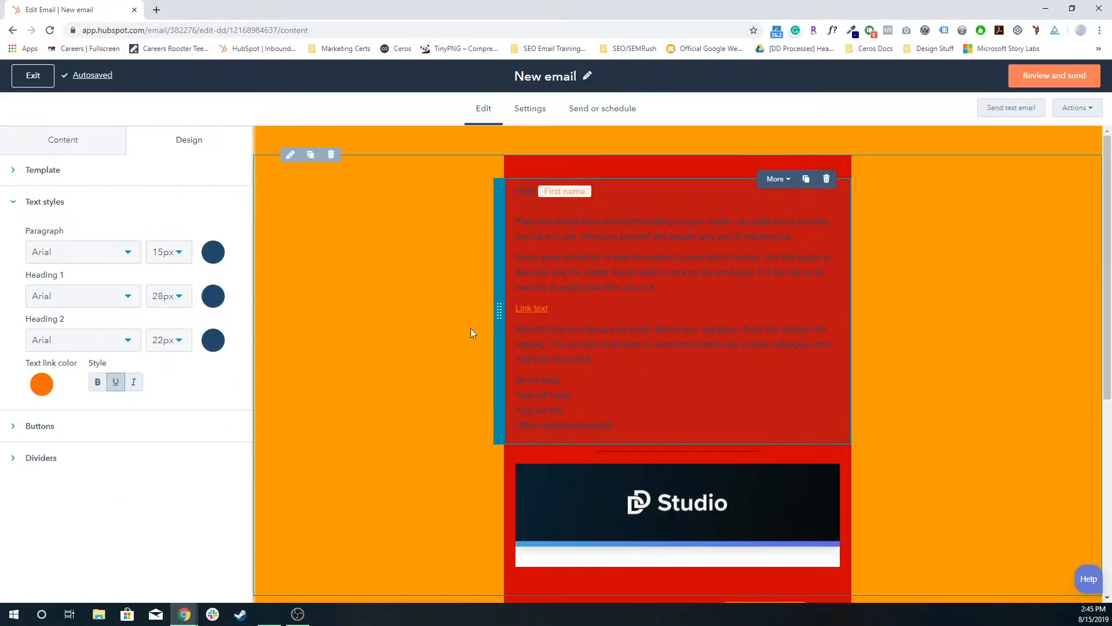
Step: Try bold and italic styling on the email's text links
left_click(98, 383)
left_click(99, 387)
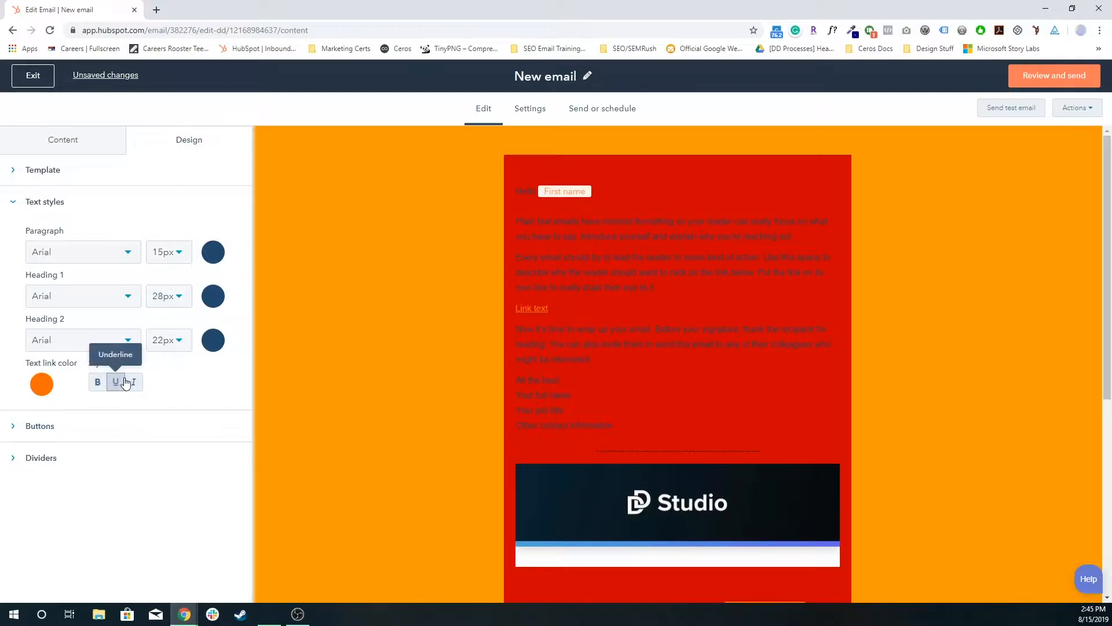
left_click(130, 382)
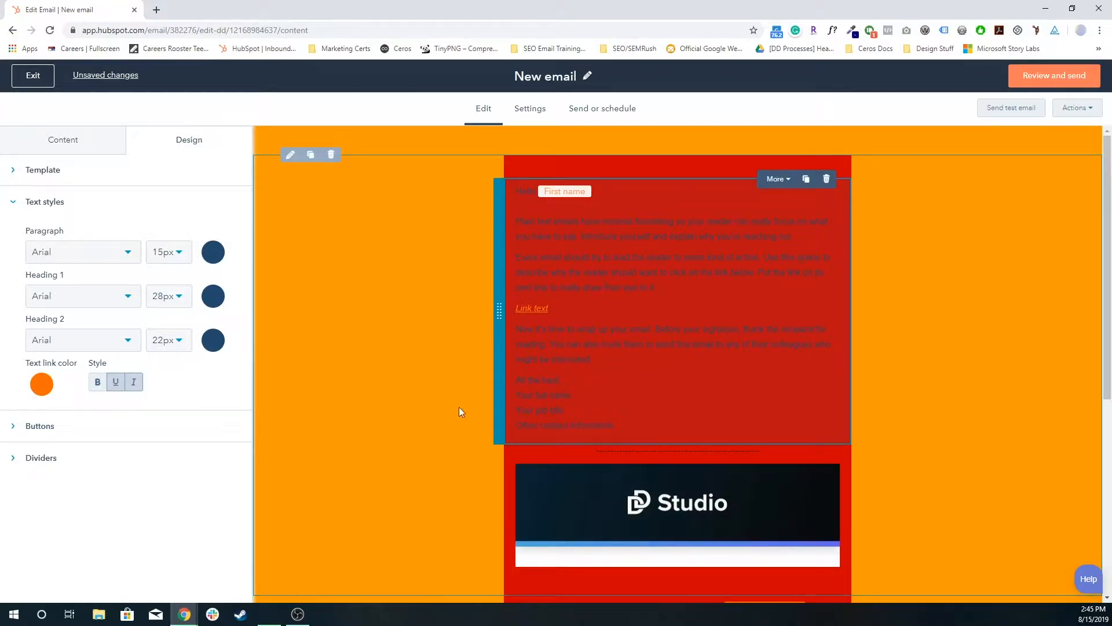
left_click(135, 384)
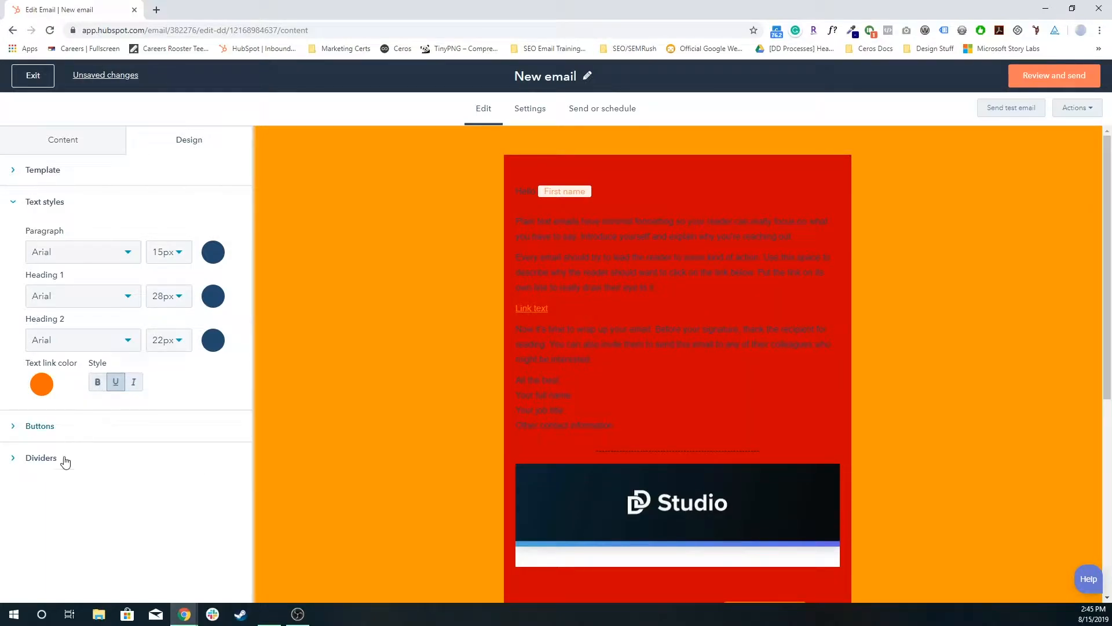
Step: Review the global button styling options and set the global divider style to Dotted
left_click(20, 427)
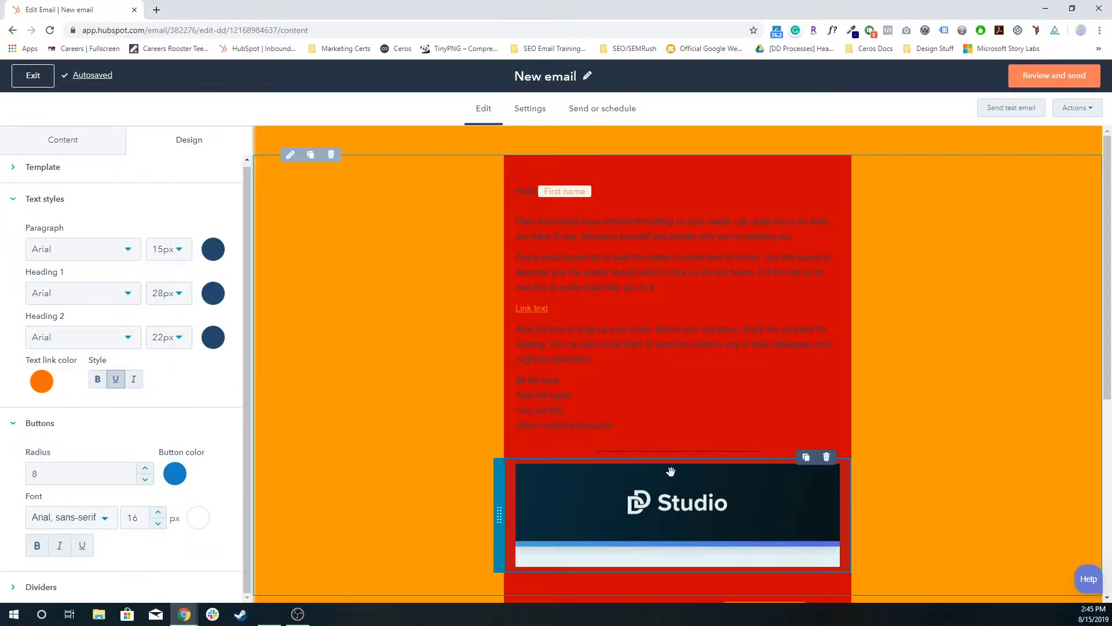
scroll(670, 464, "down", 6)
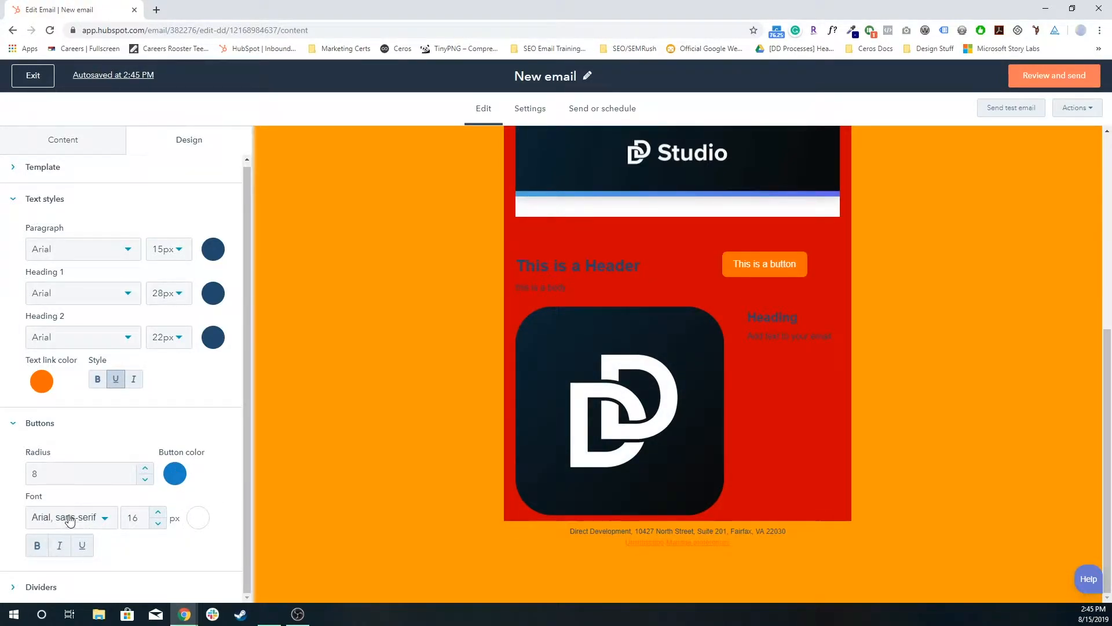
left_click(64, 593)
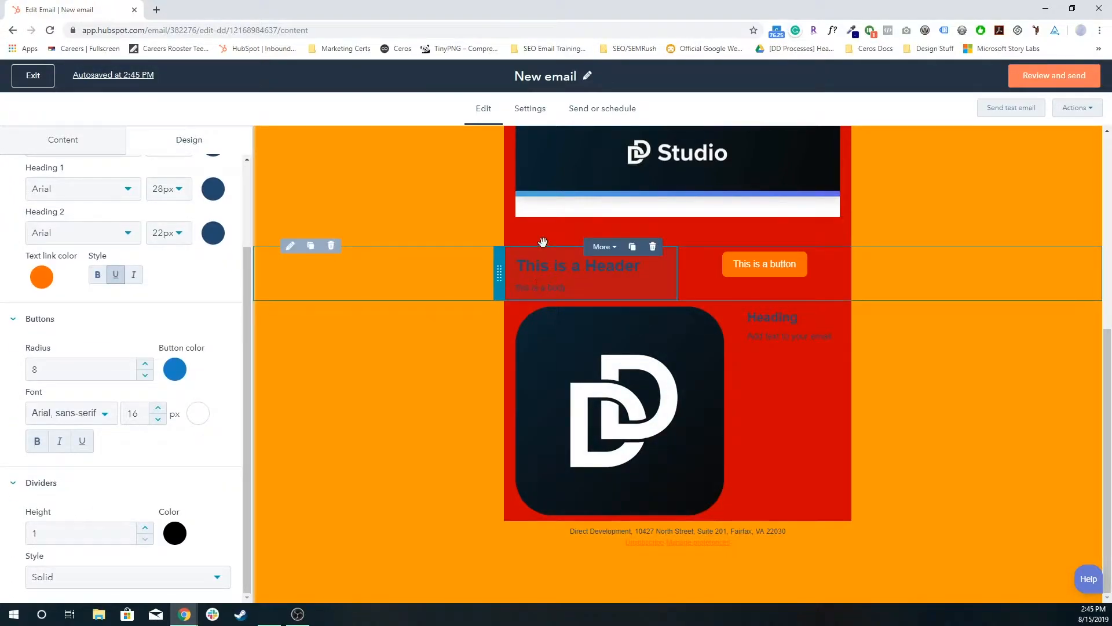
scroll(539, 243, "up", 4)
double_click(95, 534)
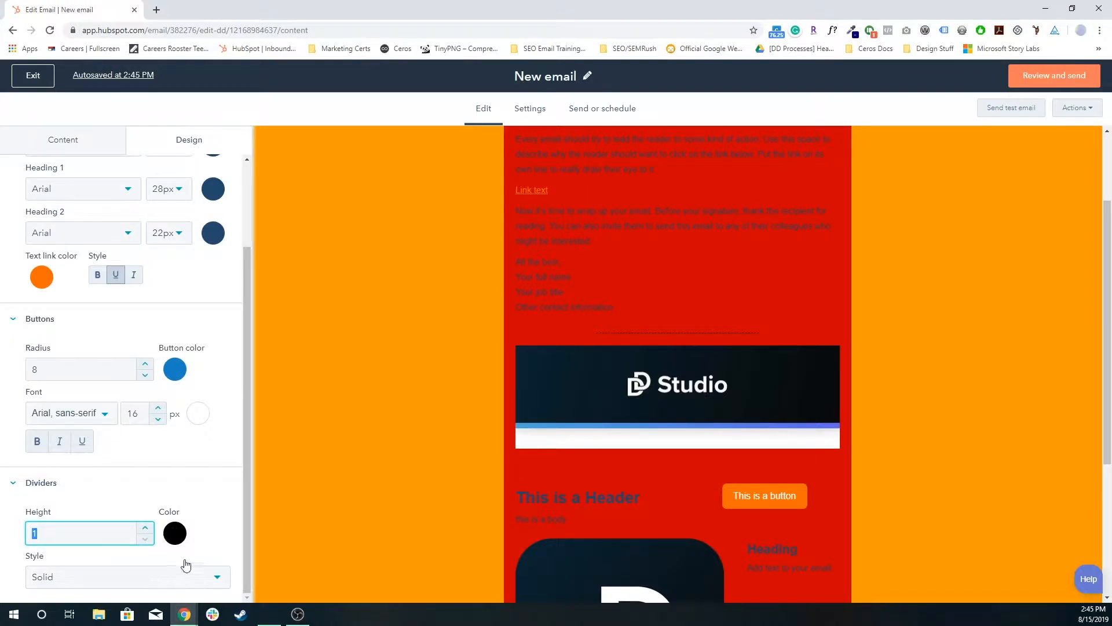
left_click(167, 576)
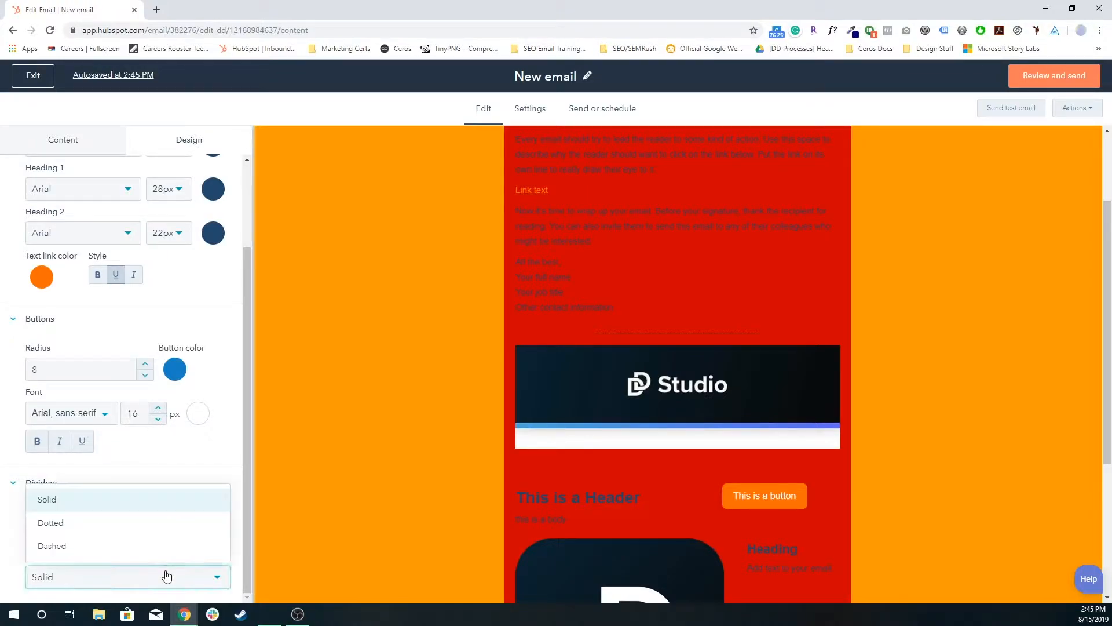
double_click(177, 142)
left_click(134, 576)
left_click(114, 527)
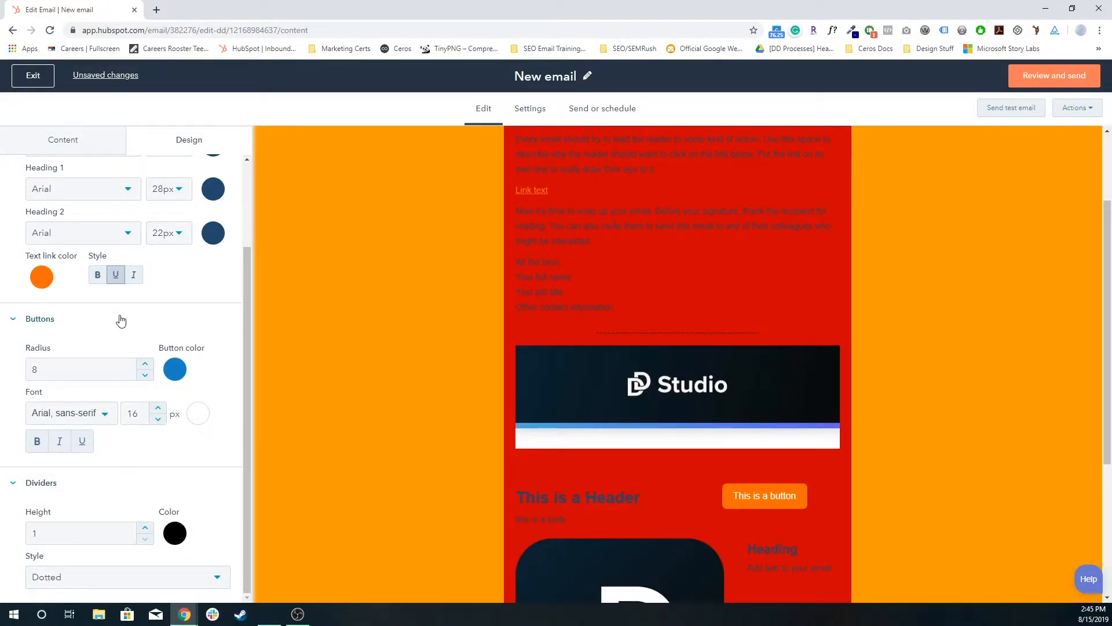
scroll(367, 427, "up", 2)
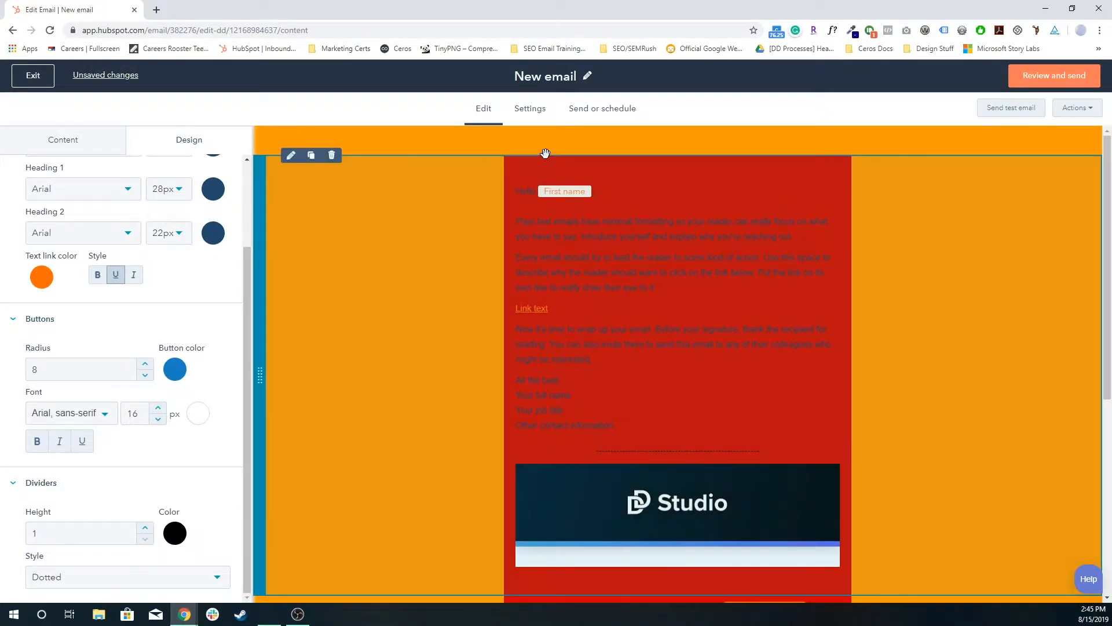
Step: Examine the email's settings, from sender, subject line and preview text to internal name, subscription type, campaign, language, advanced settings and A/B test
left_click(529, 110)
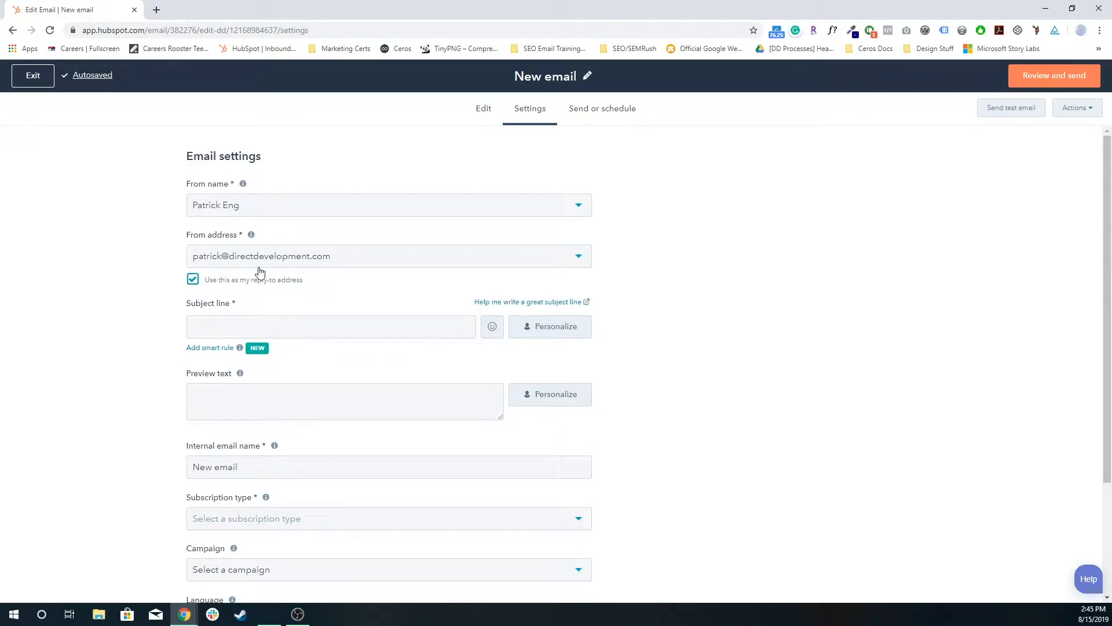
scroll(139, 382, "down", 2)
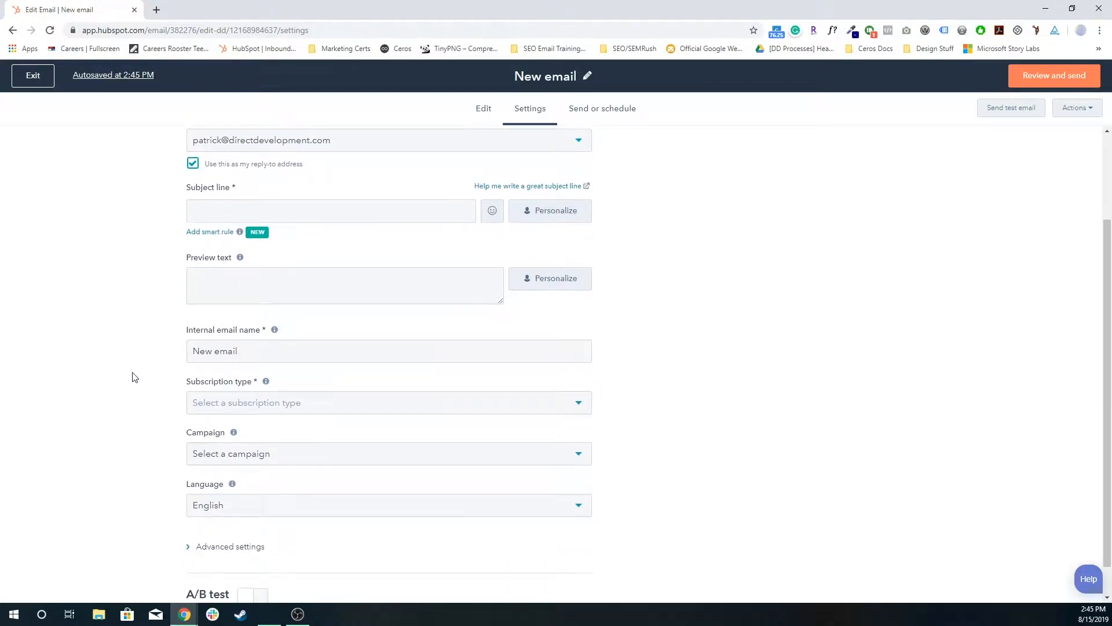
triple_click(263, 350)
left_click(140, 358)
double_click(274, 350)
triple_click(275, 350)
left_click(155, 393)
scroll(291, 487, "down", 1)
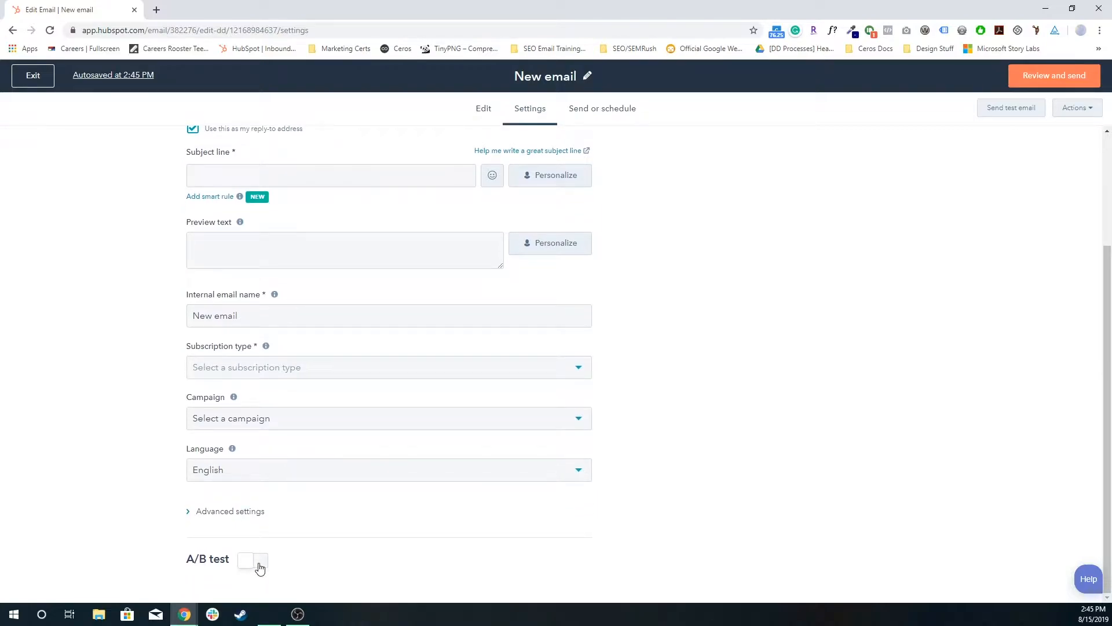
left_click(228, 511)
scroll(155, 481, "down", 1)
scroll(145, 482, "up", 4)
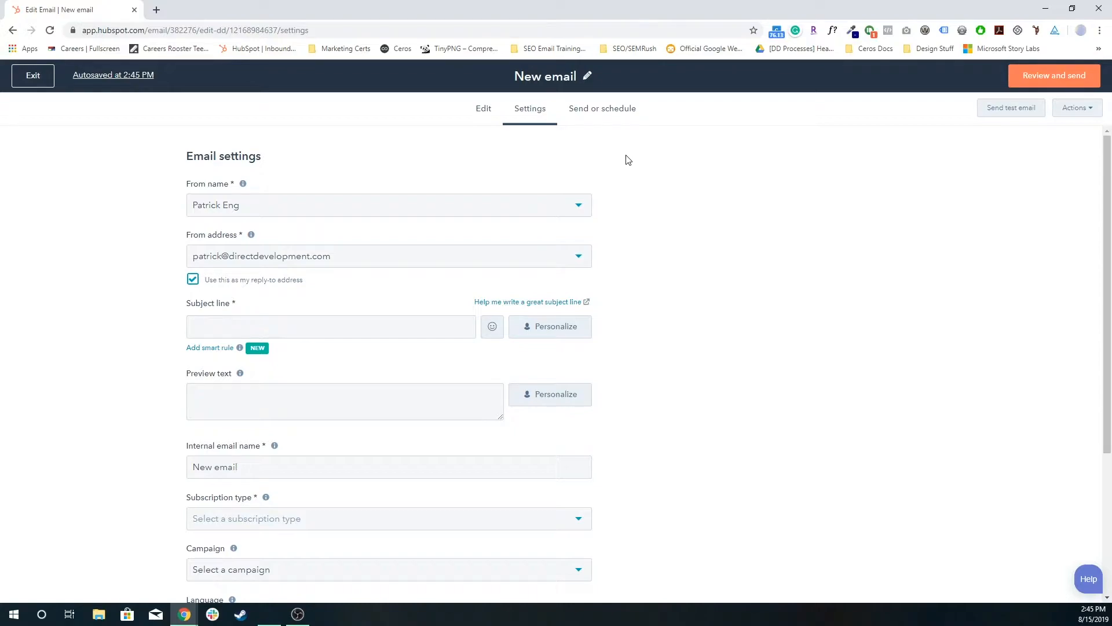
Step: Review the email's recipient and sending options, including the available lists to send to
left_click(578, 107)
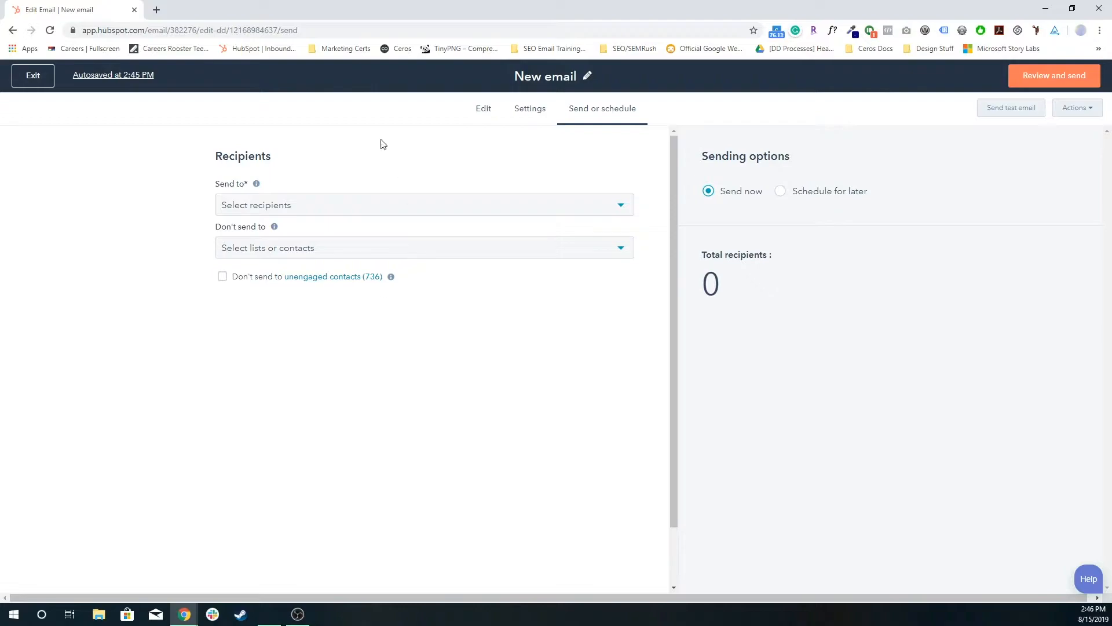
left_click(325, 210)
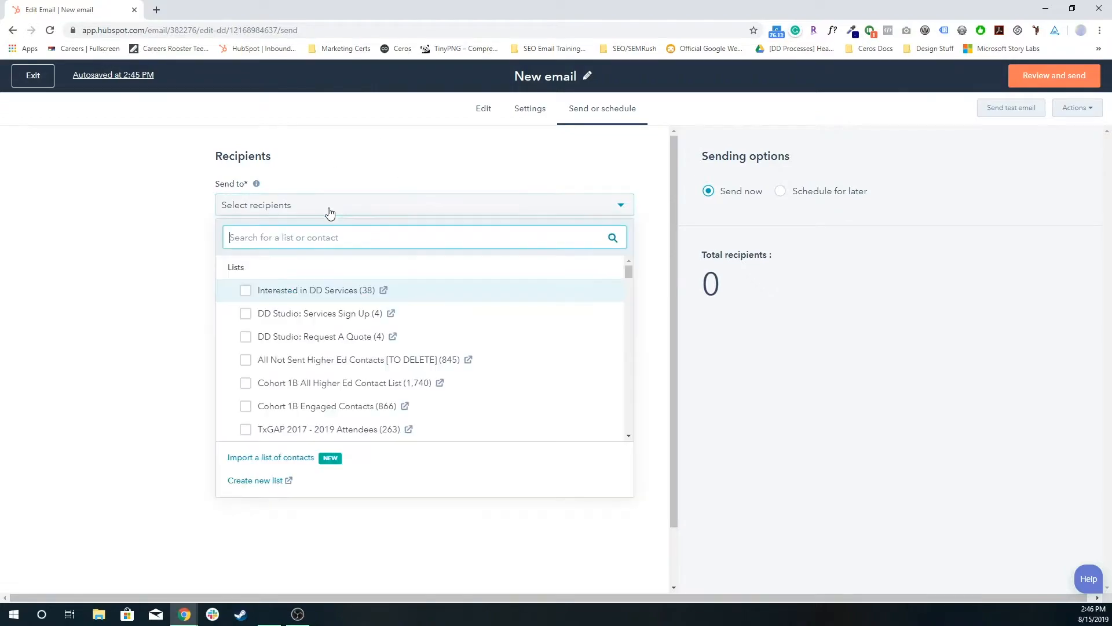
left_click(210, 248)
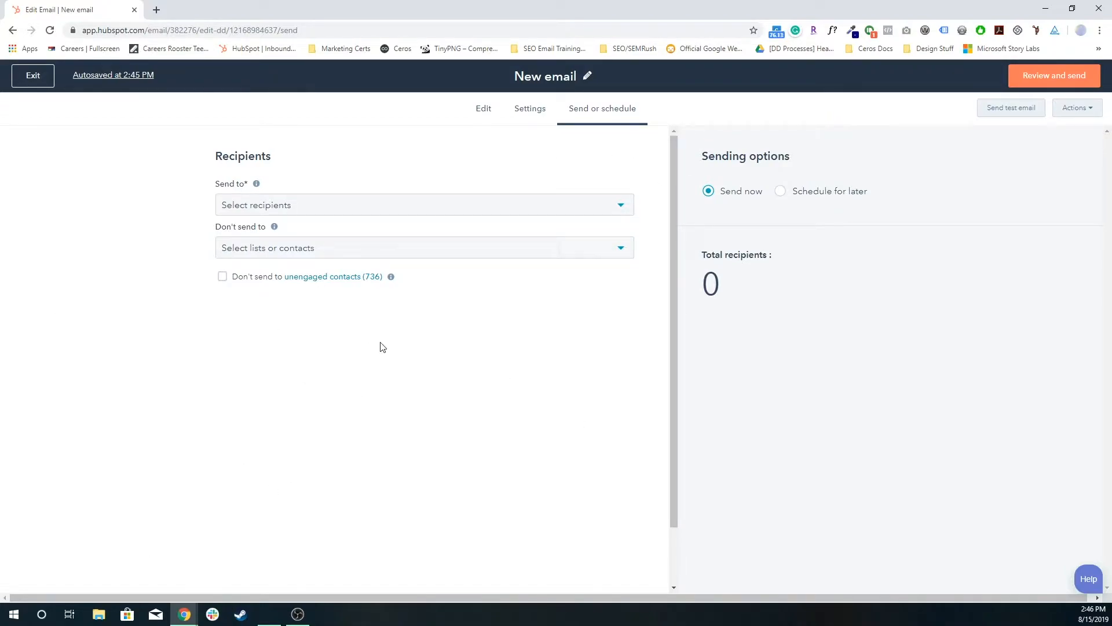
Step: Convert the email to an automated email and check its settings and send options
left_click(490, 119)
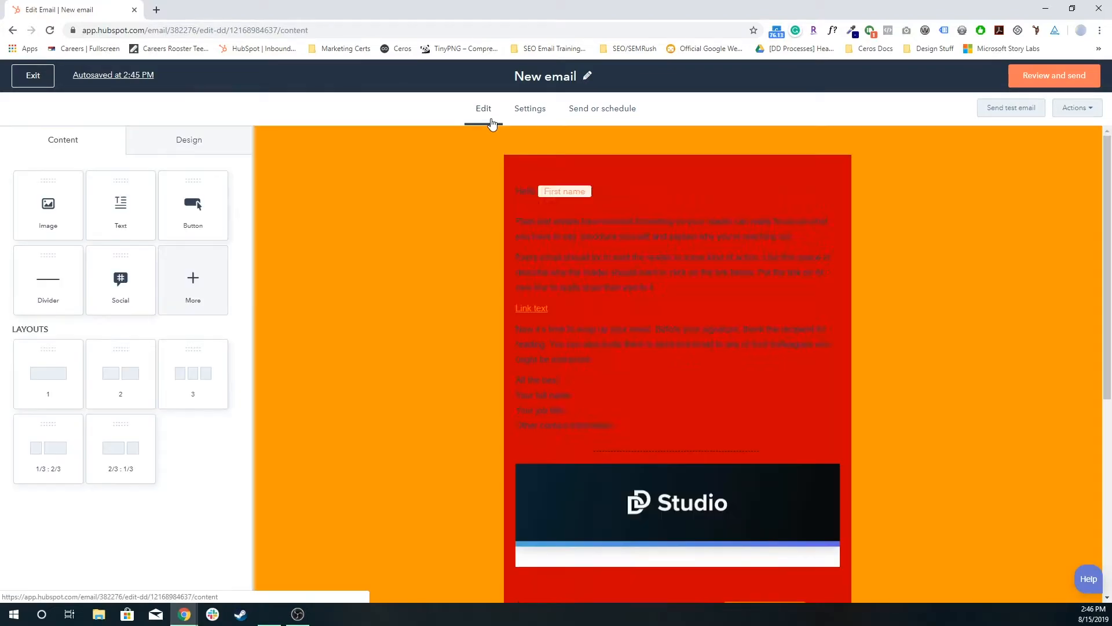
left_click(1094, 107)
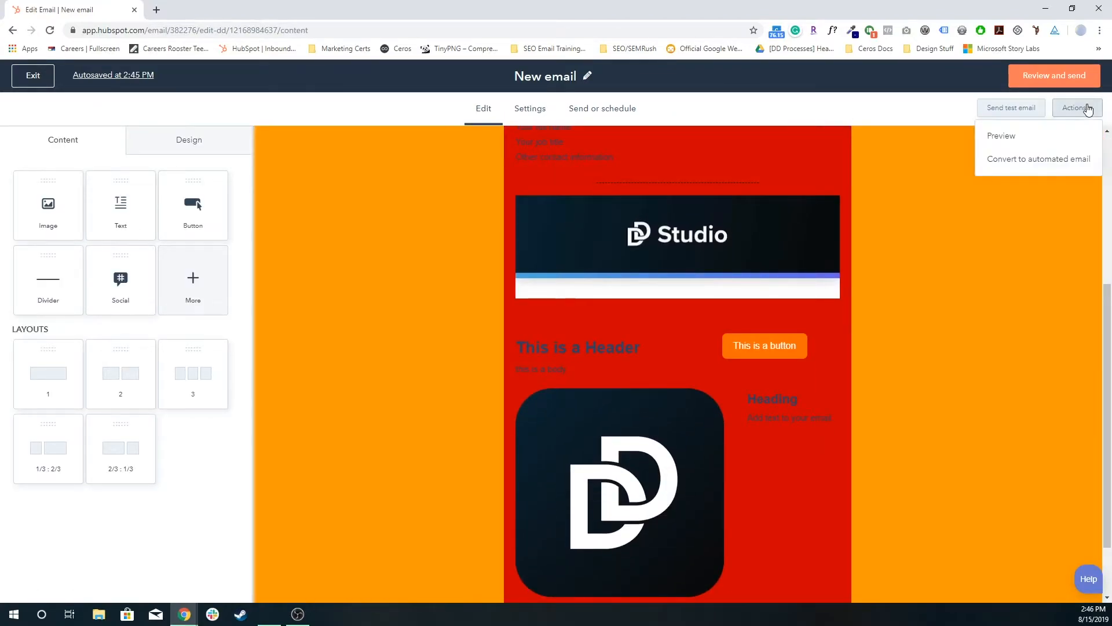
left_click(1074, 165)
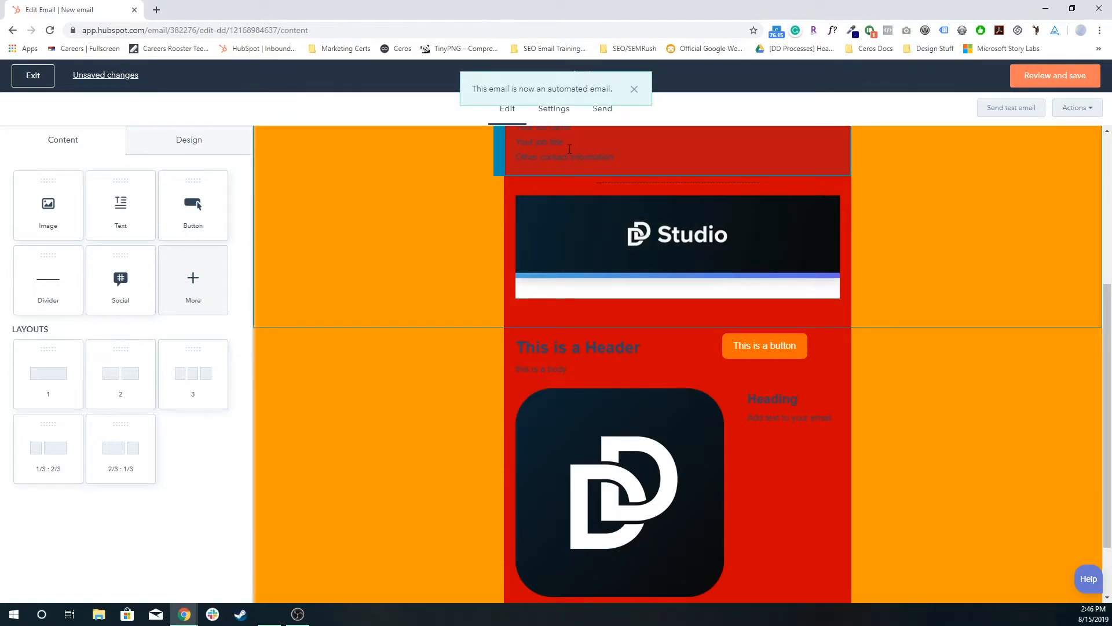
left_click(557, 114)
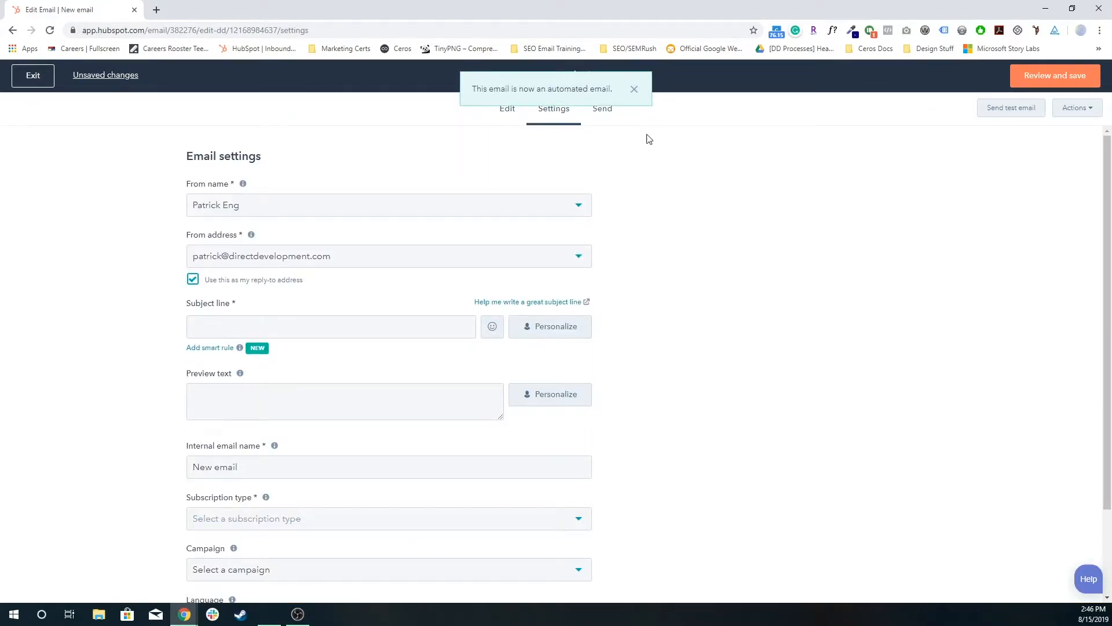
left_click(619, 124)
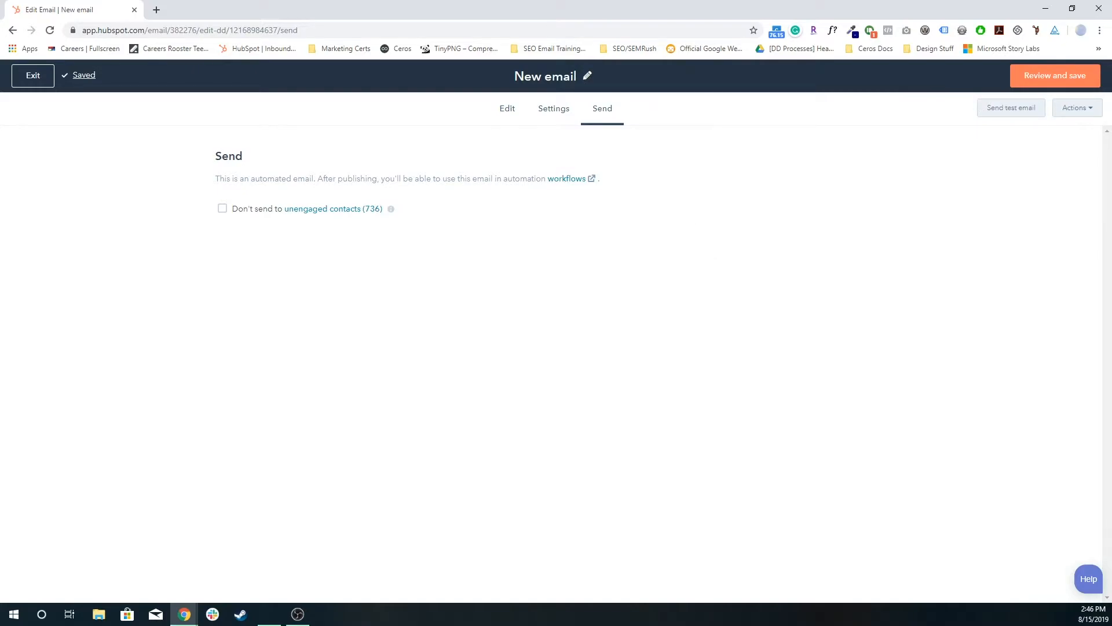
Step: Convert the automated email back to a regular email and review its recipient, exclusion and send-timing options
left_click(1069, 112)
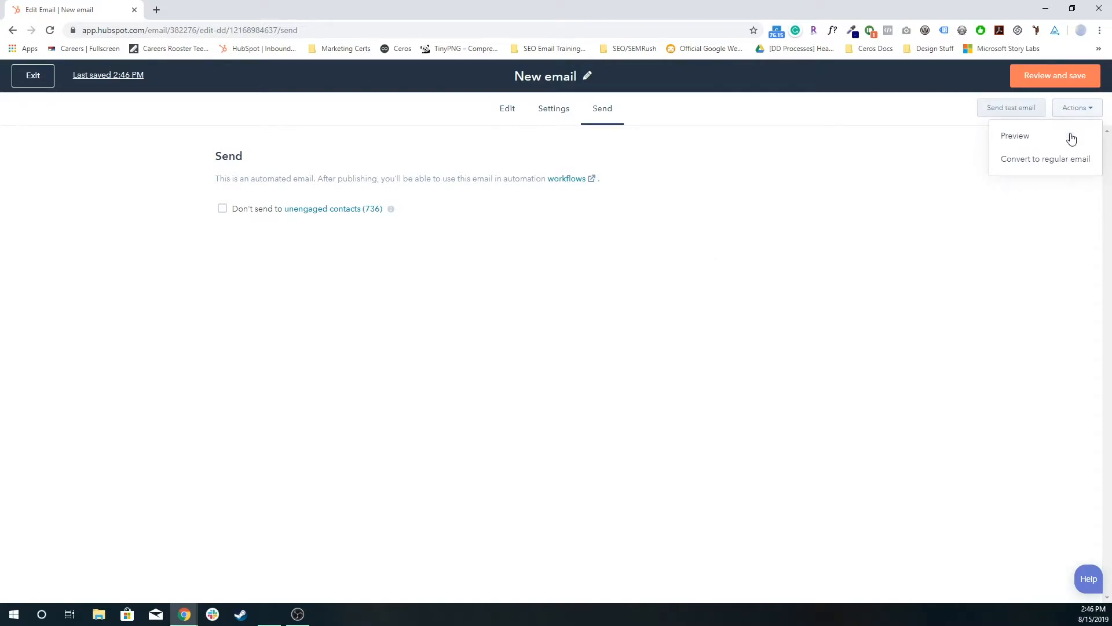
left_click(1073, 157)
left_click(807, 193)
left_click(739, 197)
left_click(385, 202)
left_click(384, 201)
left_click(220, 207)
left_click(167, 209)
left_click(340, 248)
left_click(161, 248)
left_click(222, 277)
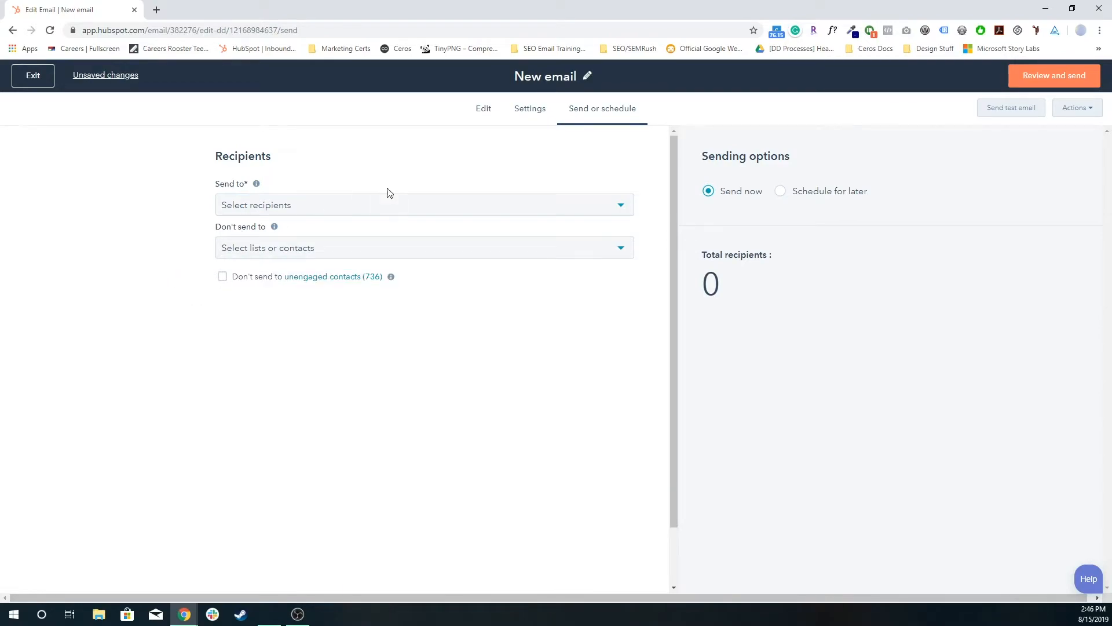
Step: Rename the email as "My Super Simple Drag and Drop Email"
left_click(539, 75)
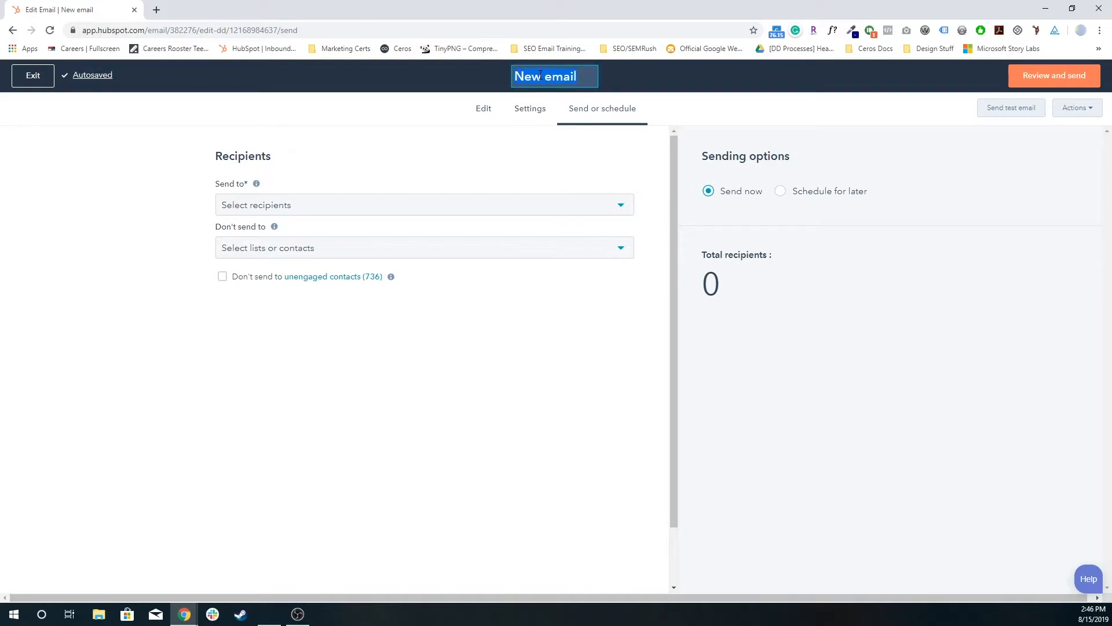
type("My Super ")
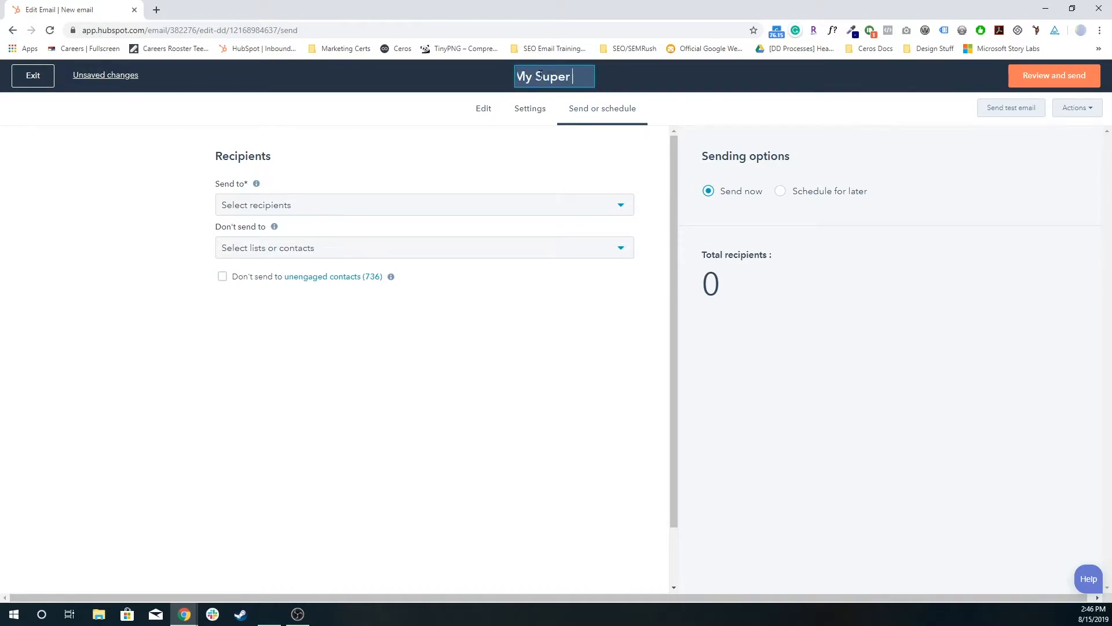
type("Simple Drag a")
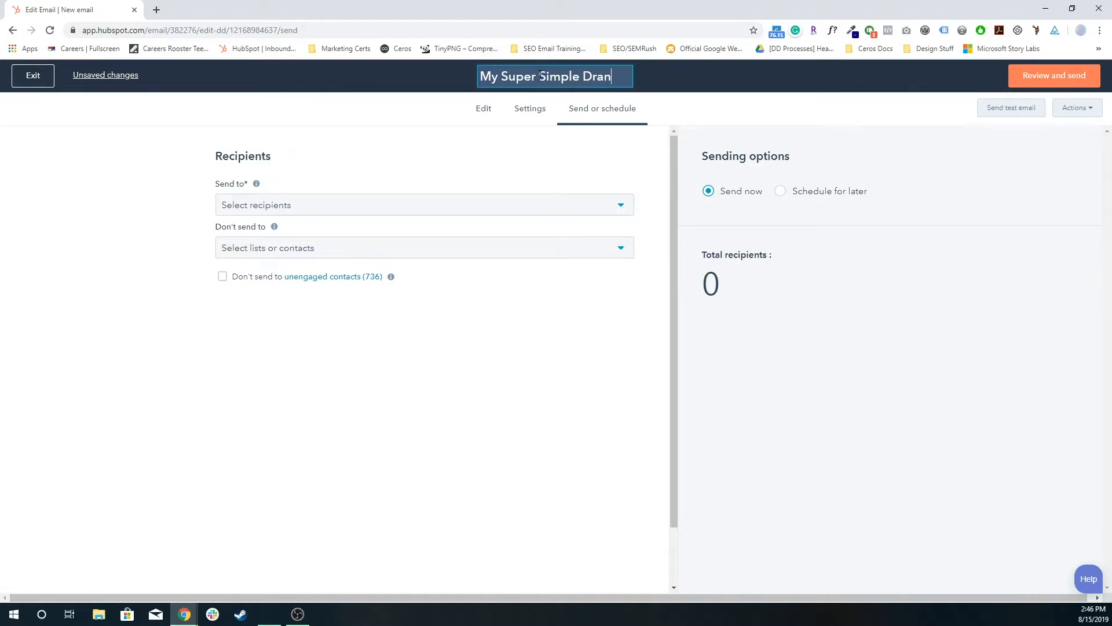
type("nd Drop Email")
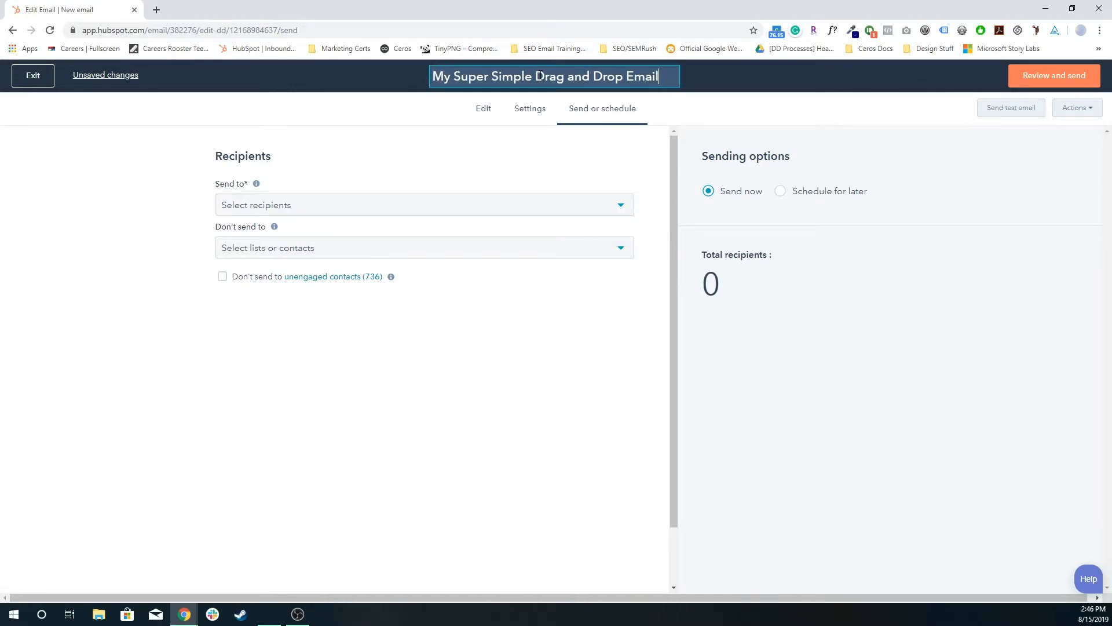
left_click(571, 302)
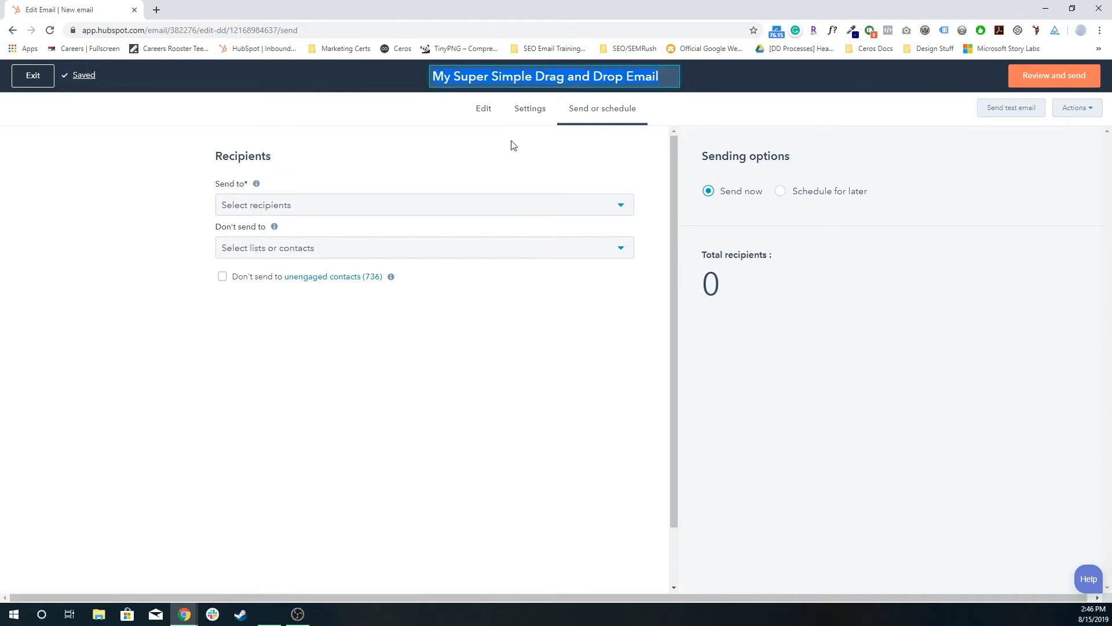
Step: Return to the email's content editor and review the test email options for recipients, specific contact and plain text version
left_click(528, 110)
left_click(483, 108)
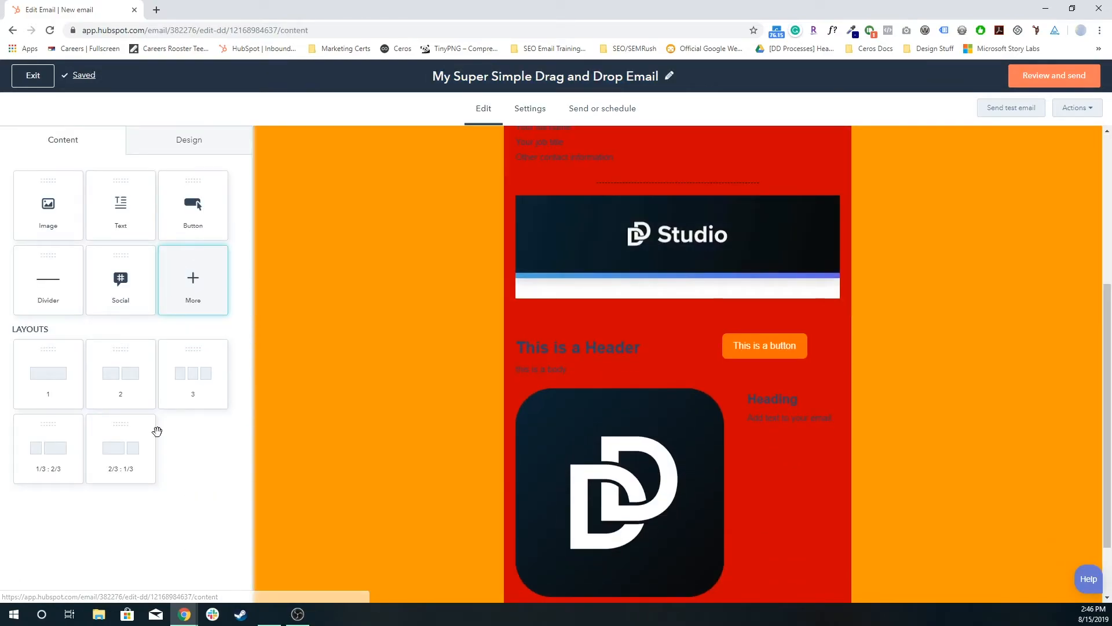
left_click(1019, 111)
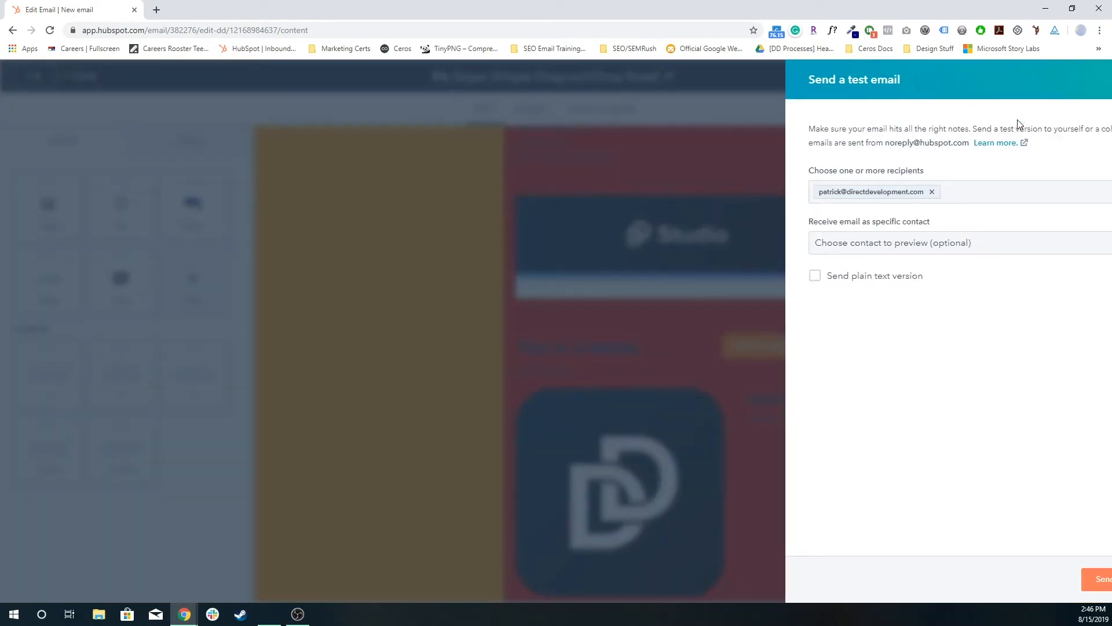
left_click(1093, 78)
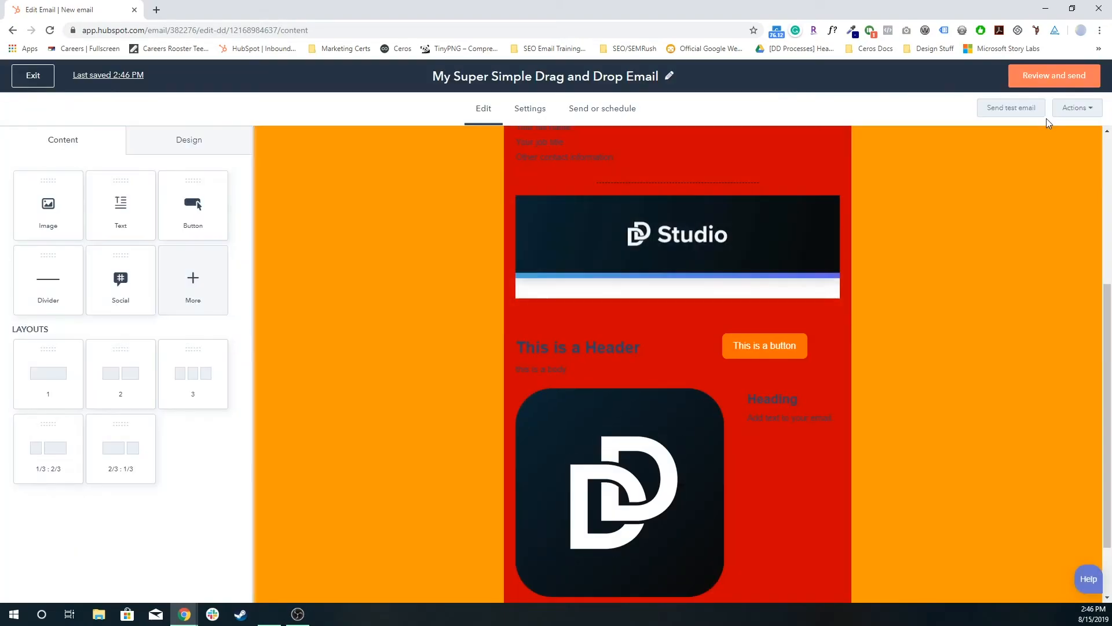
left_click(1020, 111)
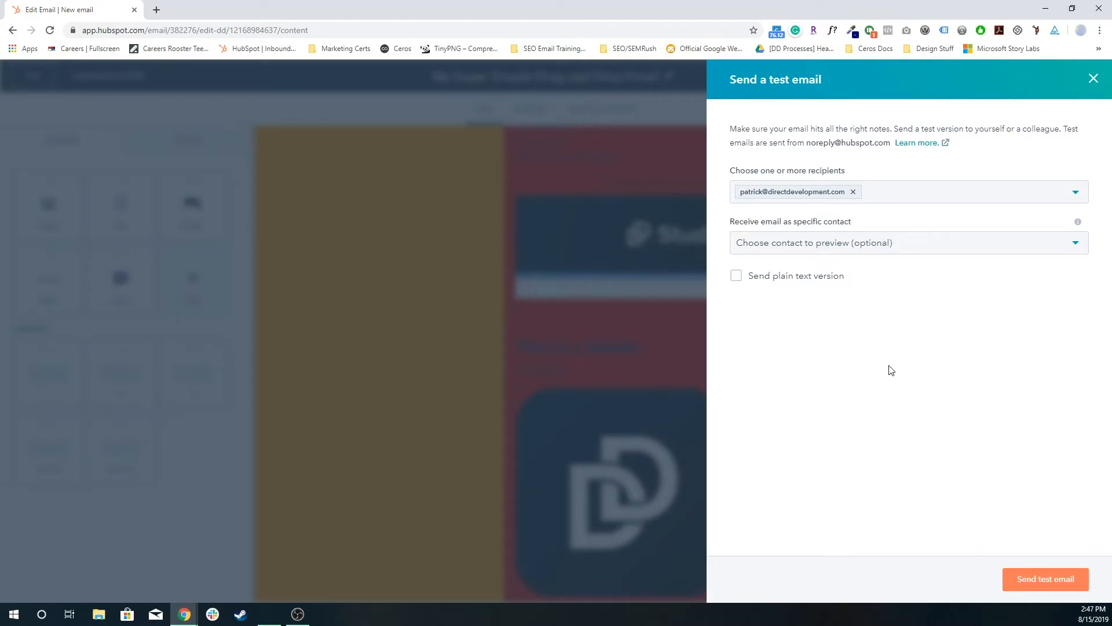
left_click(862, 258)
left_click(872, 248)
left_click(1089, 83)
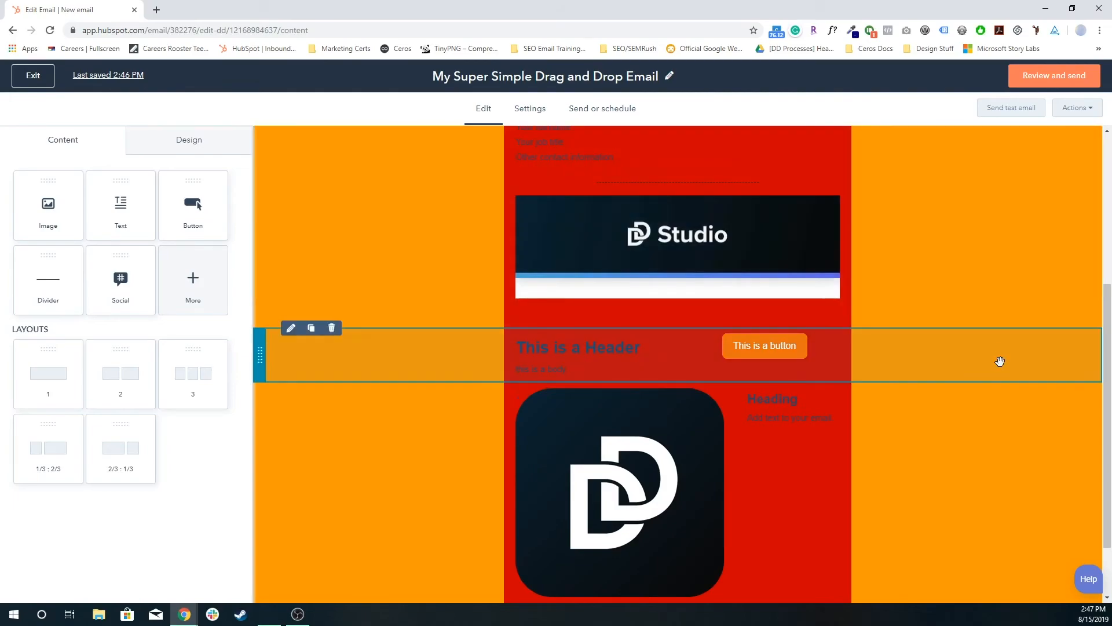
Step: Return to the email's recipients and sending options and check which required fields must be completed before sending
scroll(997, 360, "up", 5)
left_click(1079, 110)
left_click(1079, 110)
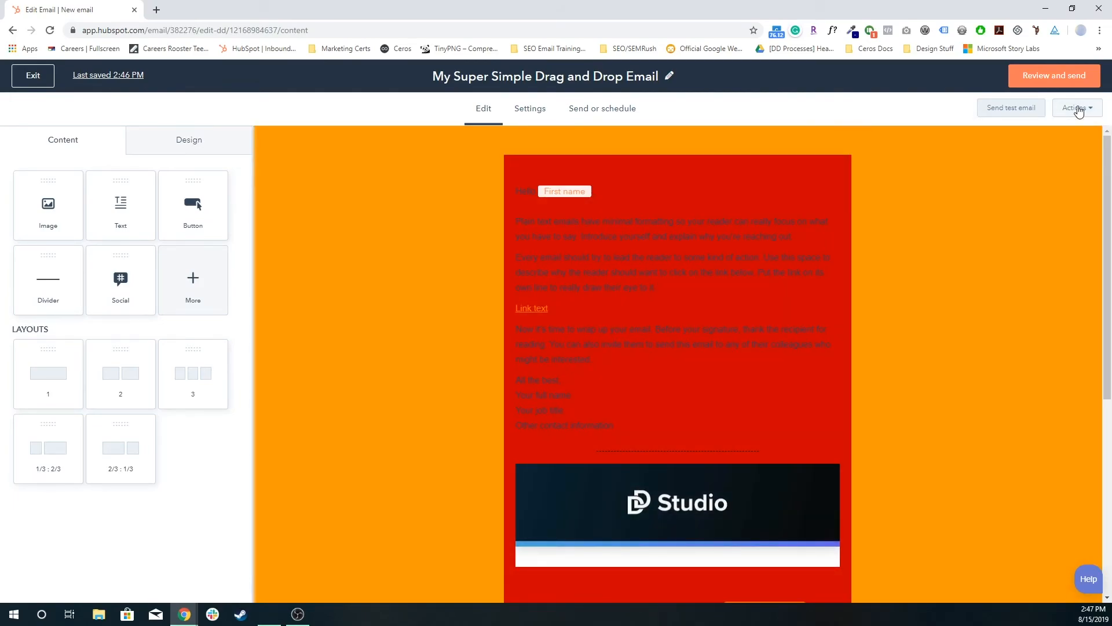
left_click(601, 115)
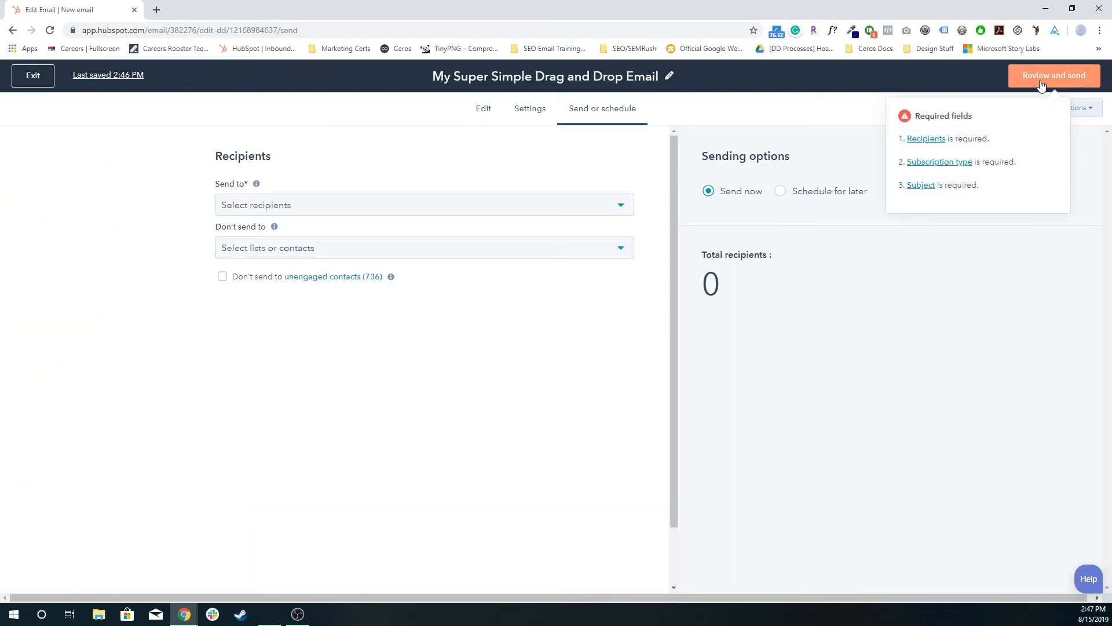